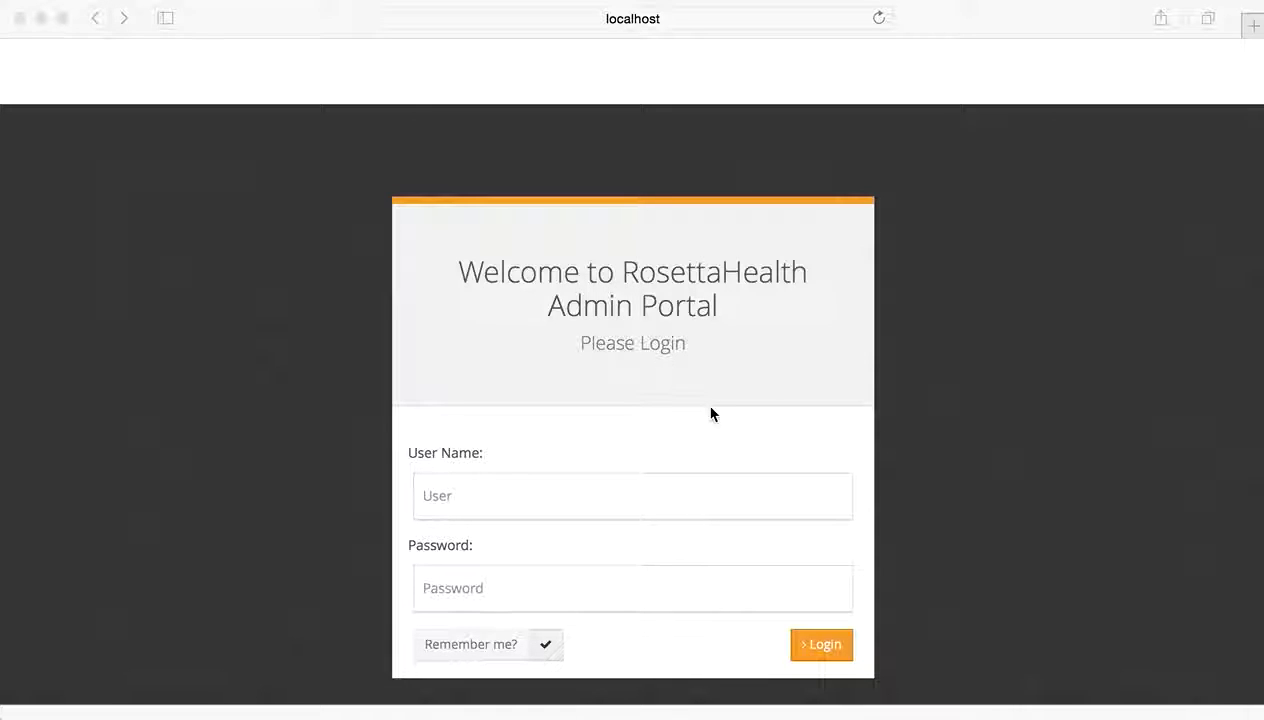
# - Sign in with the administrator's user name and password to reach the Direct Account List
pyautogui.click(528, 499)
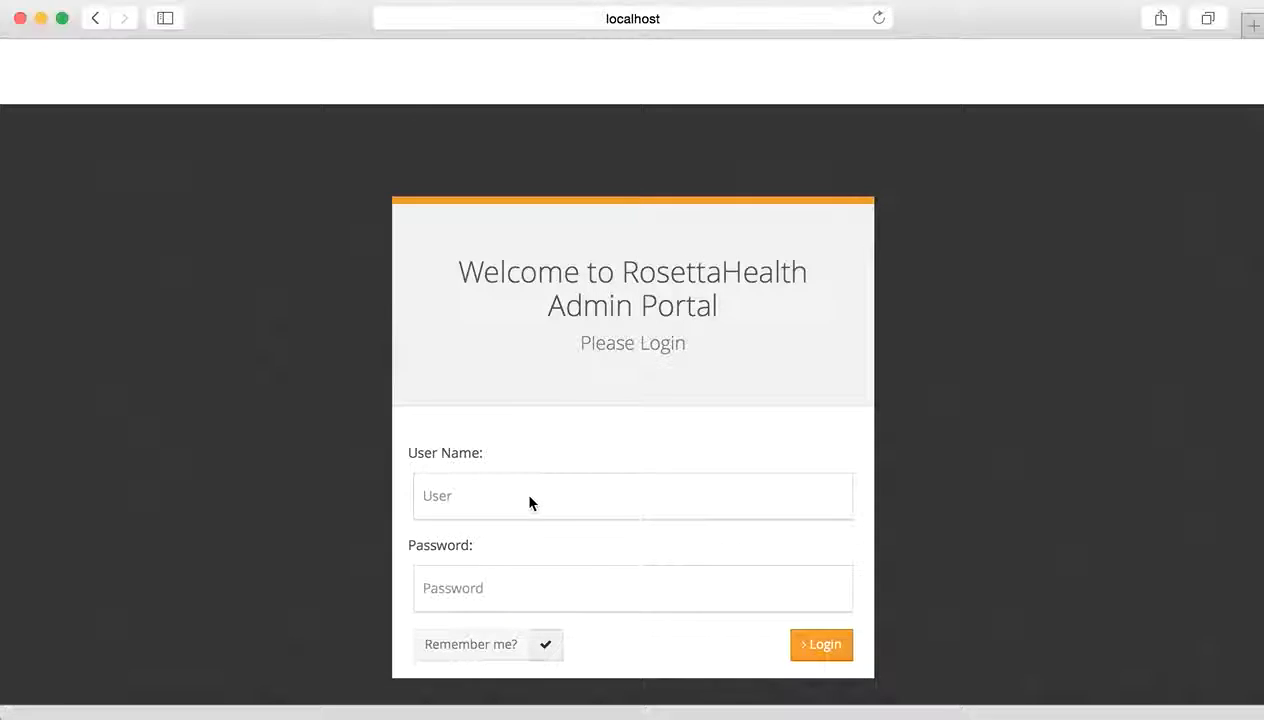
pyautogui.press('super+v')
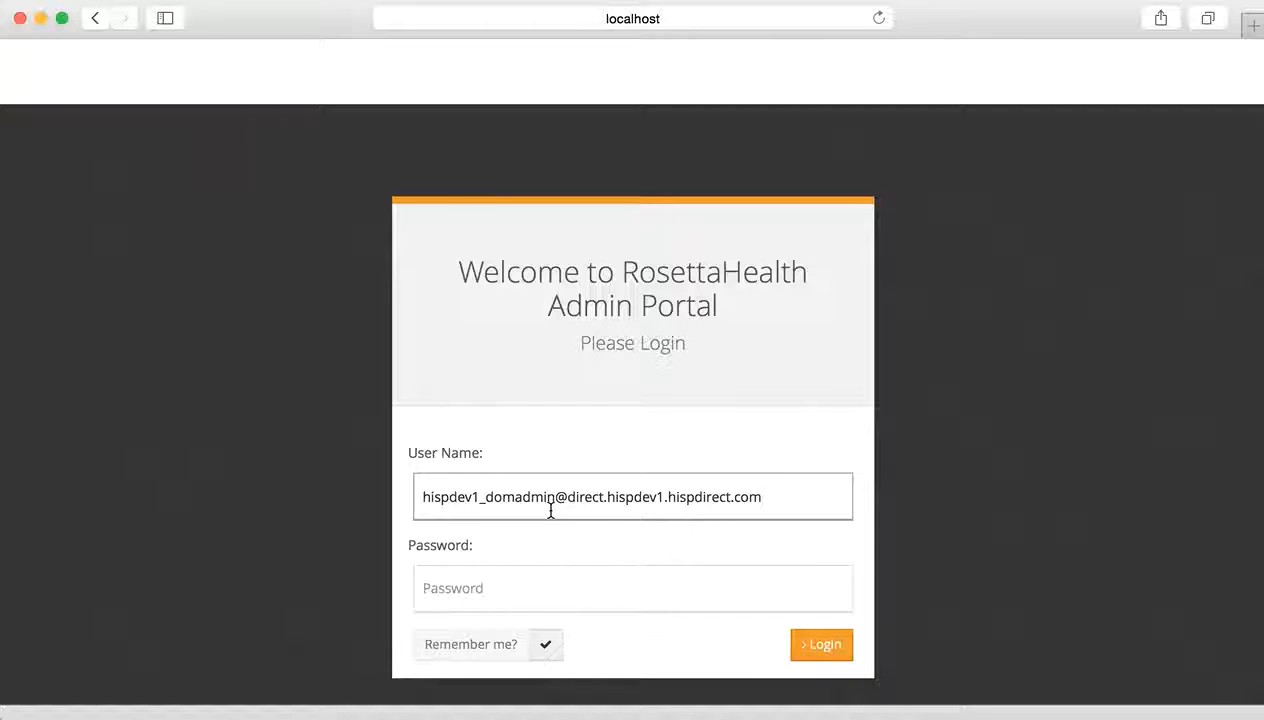
pyautogui.click(518, 587)
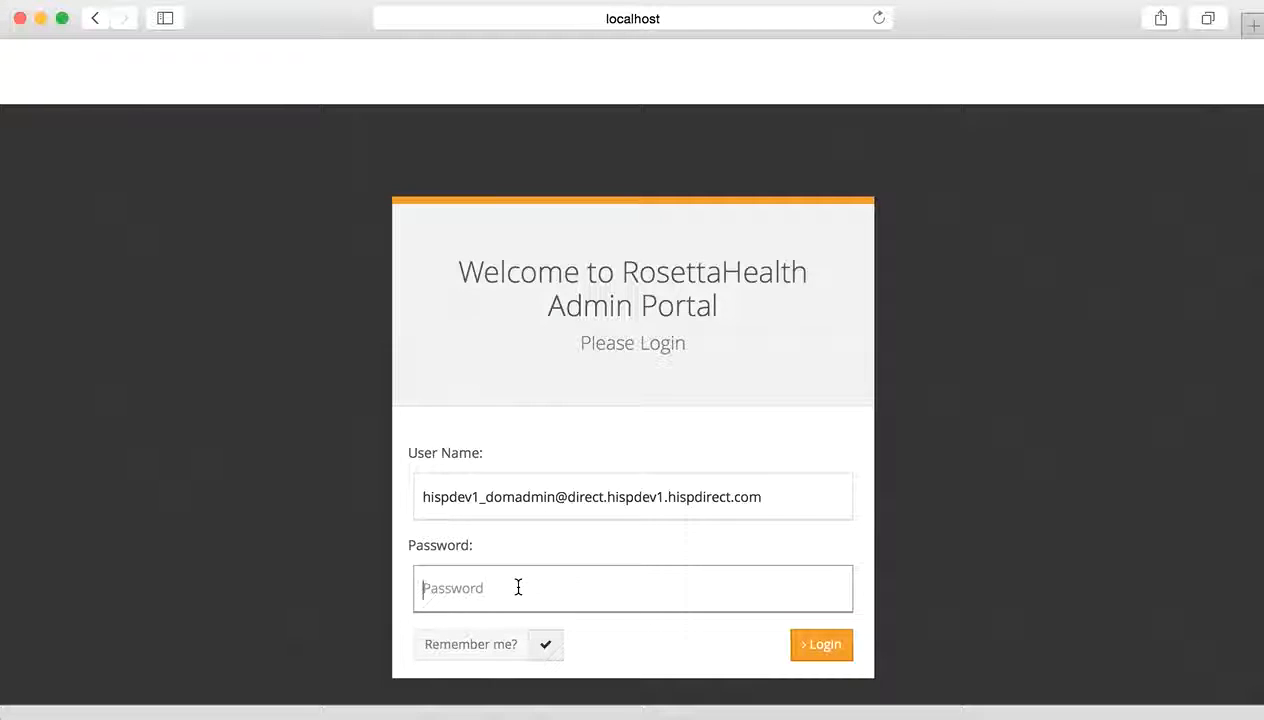
pyautogui.write('********')
pyautogui.click(823, 651)
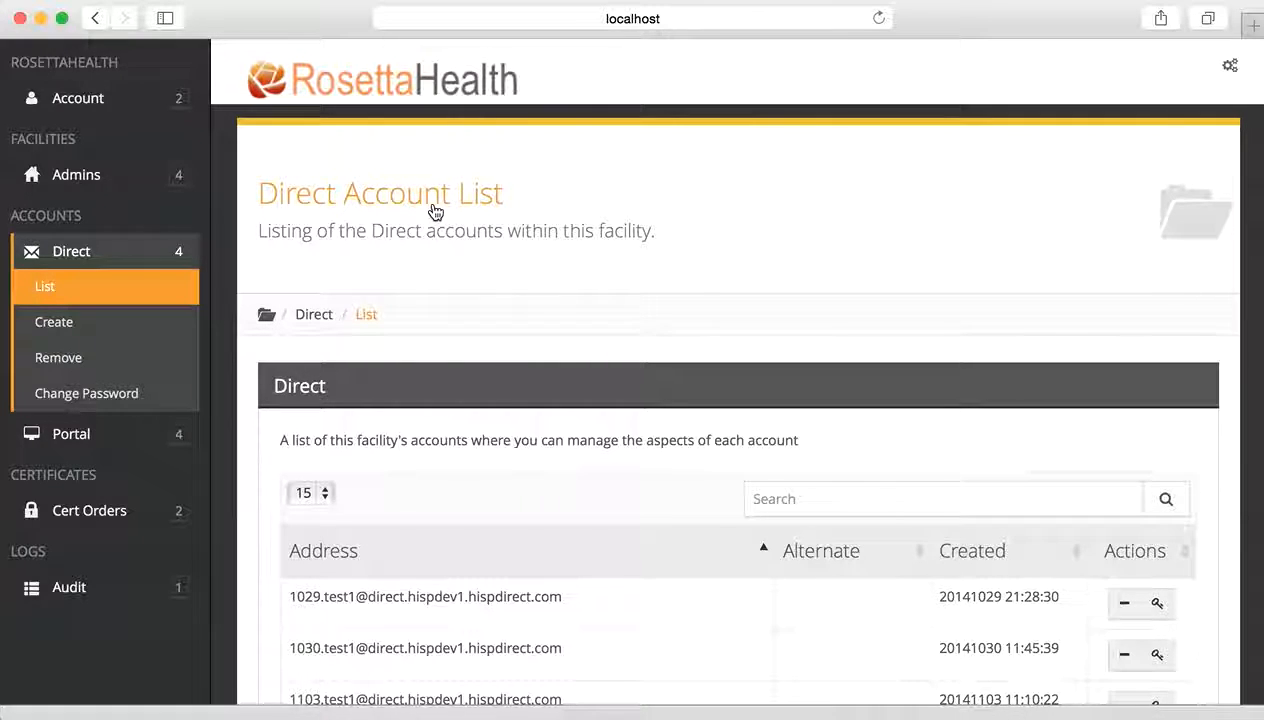
pyautogui.scroll(-3, 630, 520)
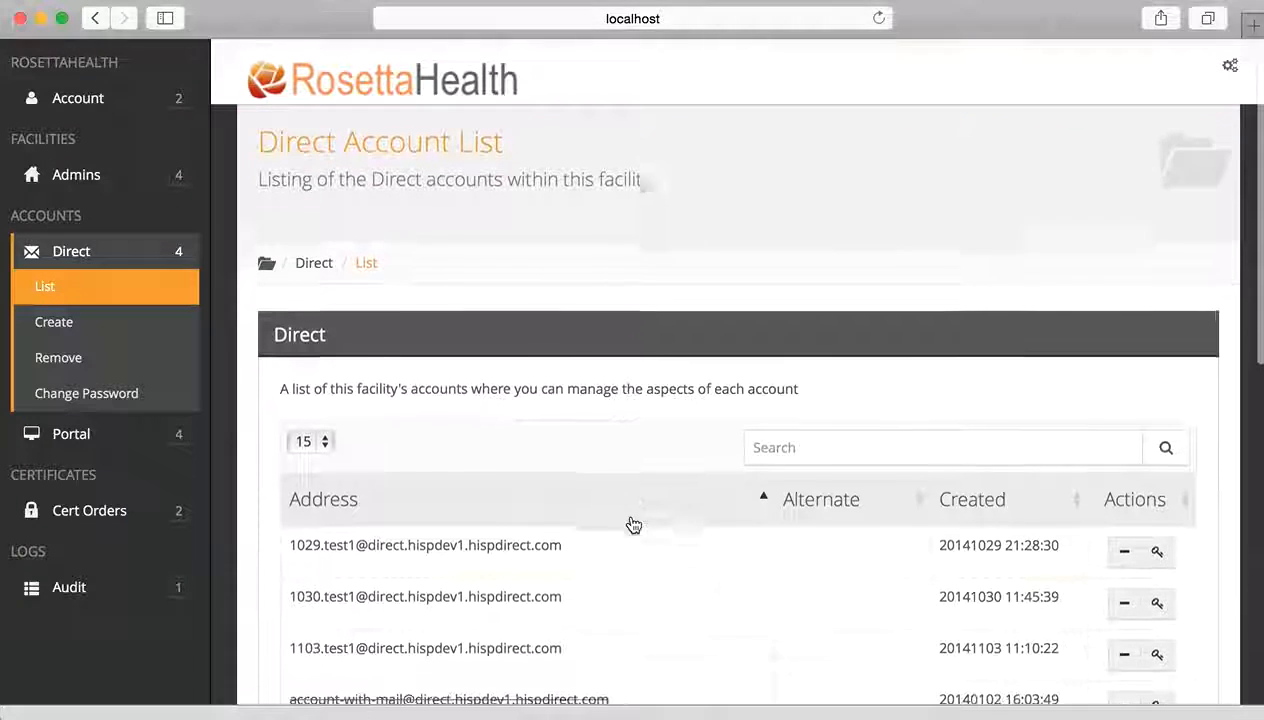
pyautogui.scroll(3, 631, 522)
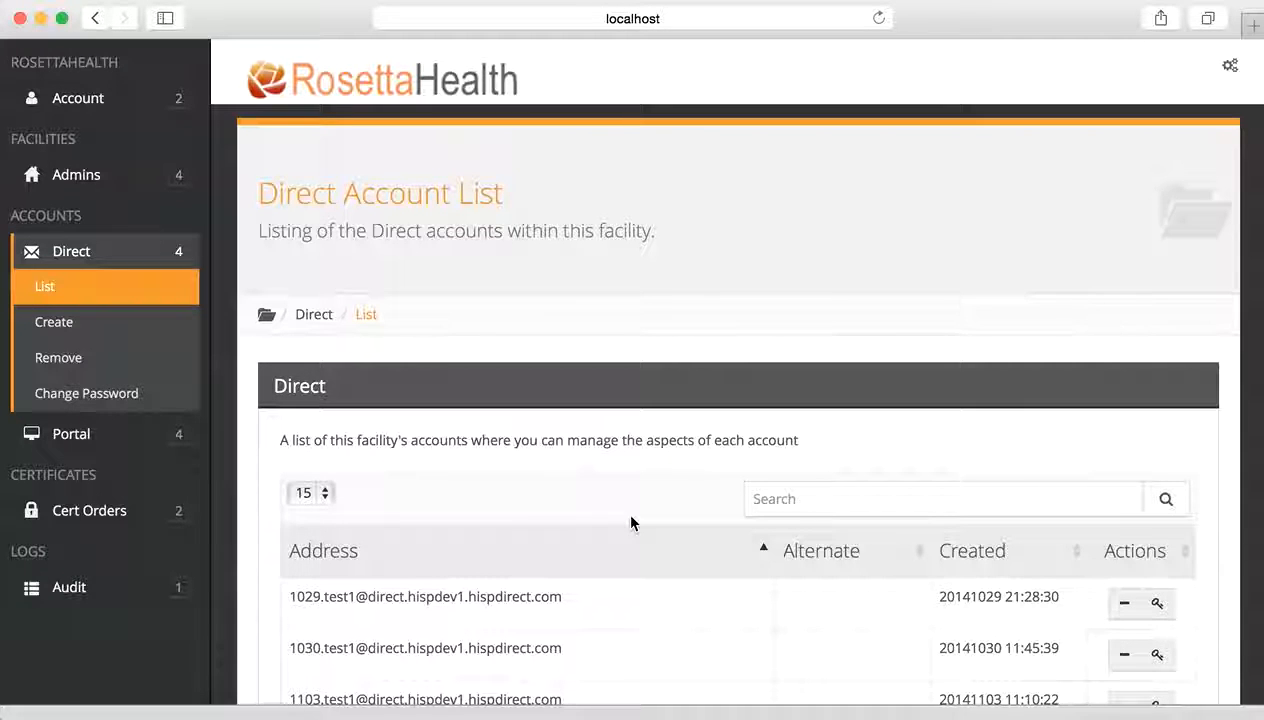
pyautogui.scroll(-1, 631, 565)
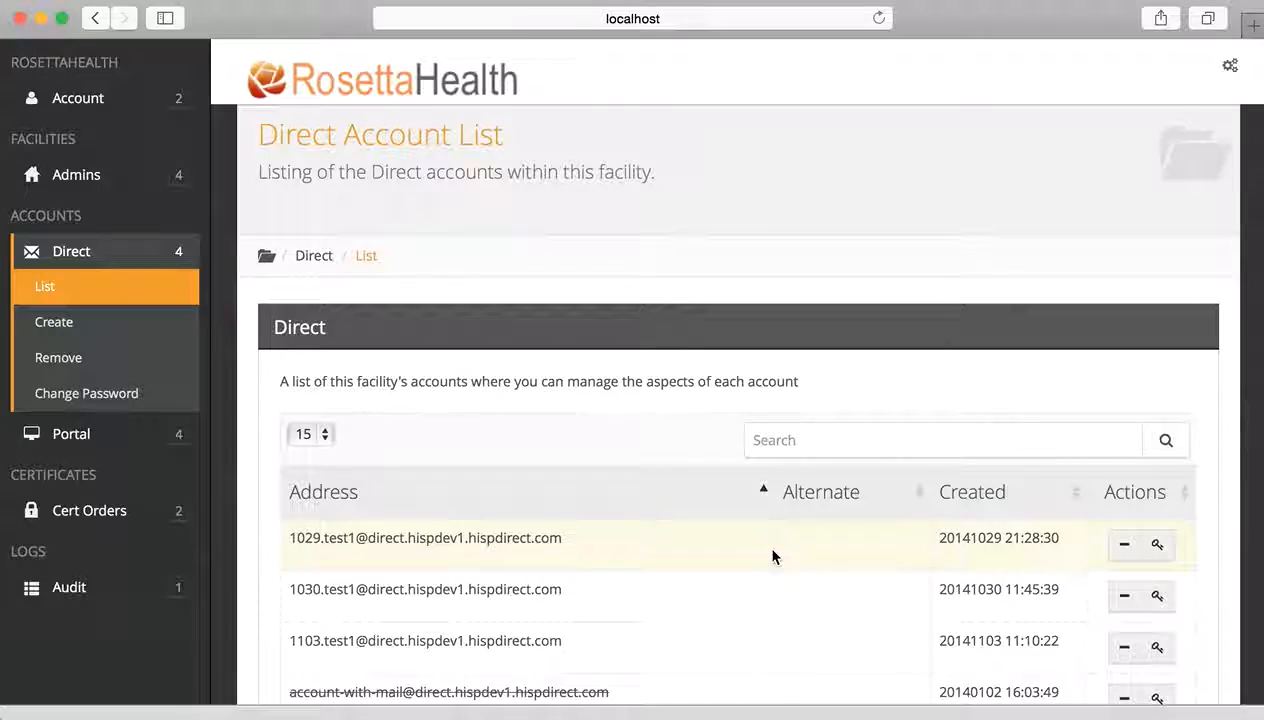
pyautogui.scroll(-10, 564, 465)
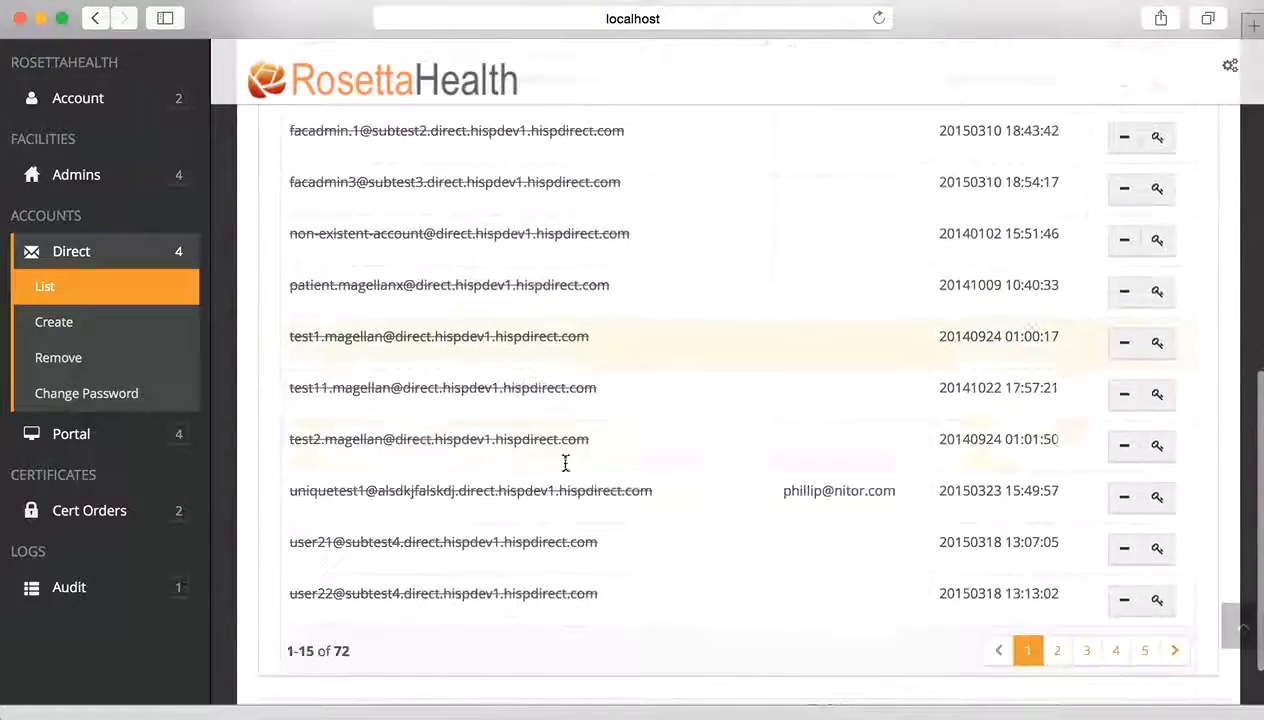
pyautogui.scroll(10, 698, 283)
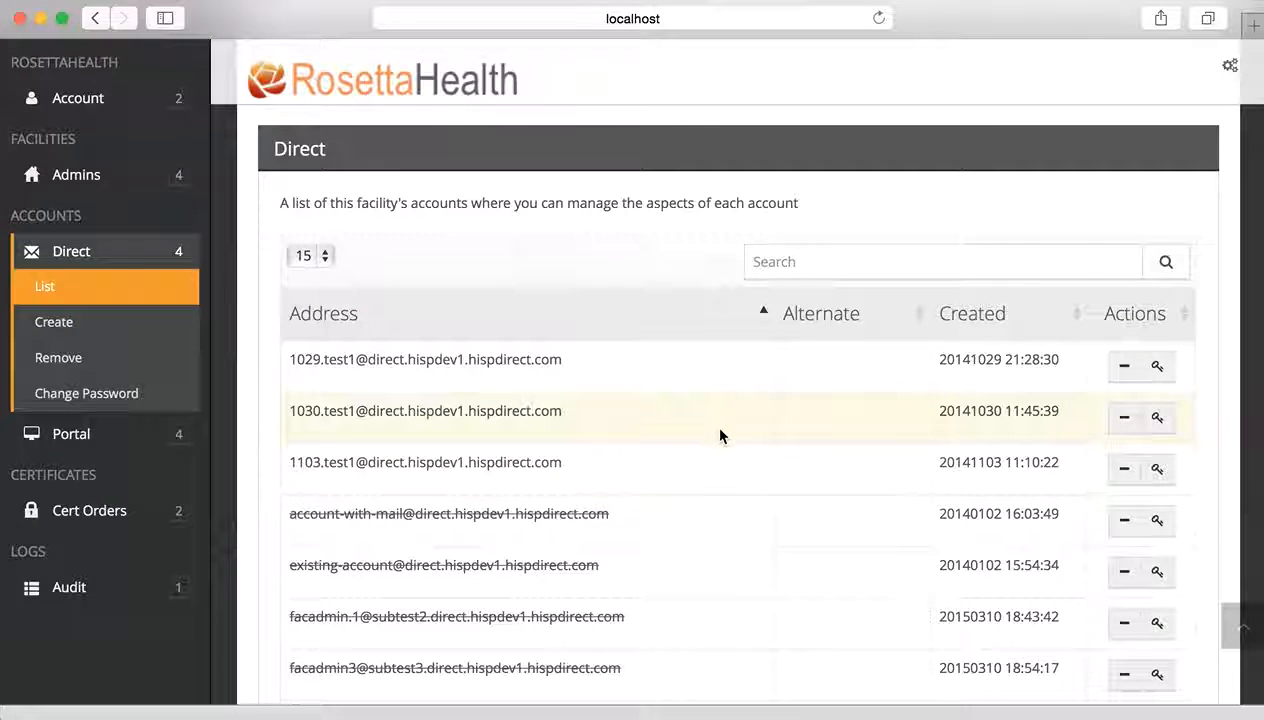
pyautogui.scroll(-5, 720, 432)
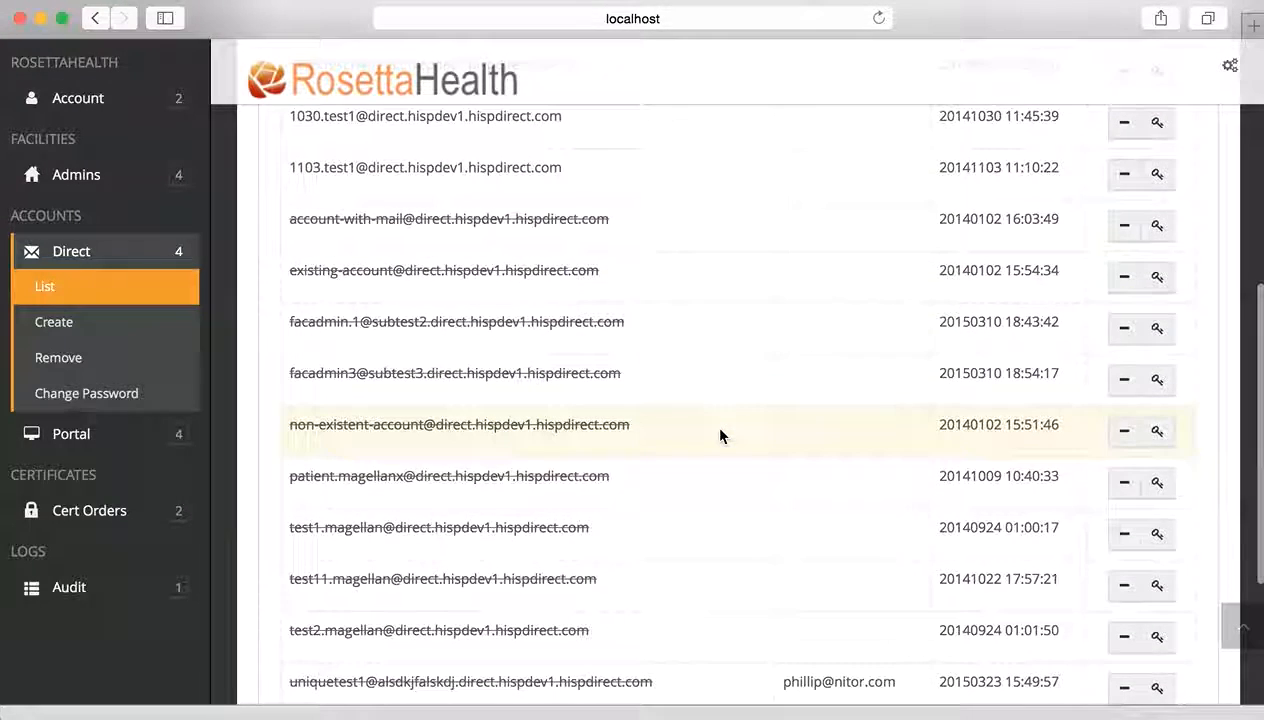
pyautogui.scroll(-1, 720, 435)
pyautogui.scroll(-1, 720, 435)
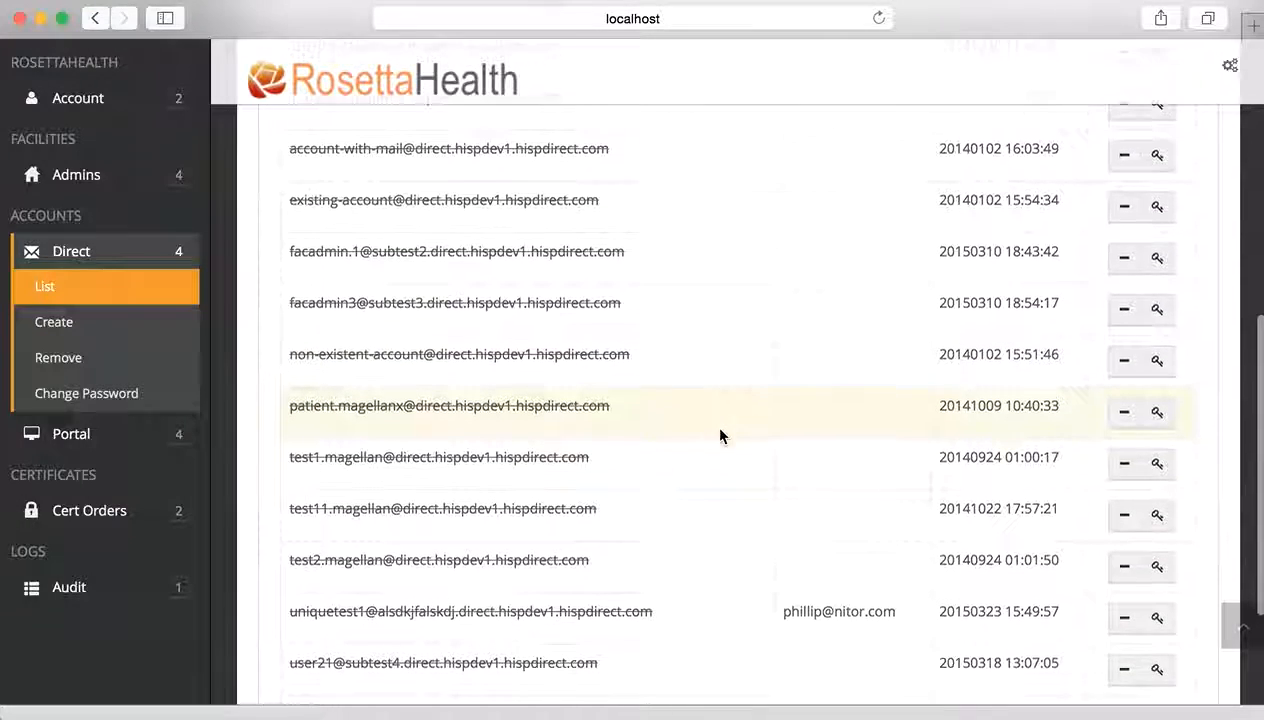
pyautogui.scroll(10, 720, 435)
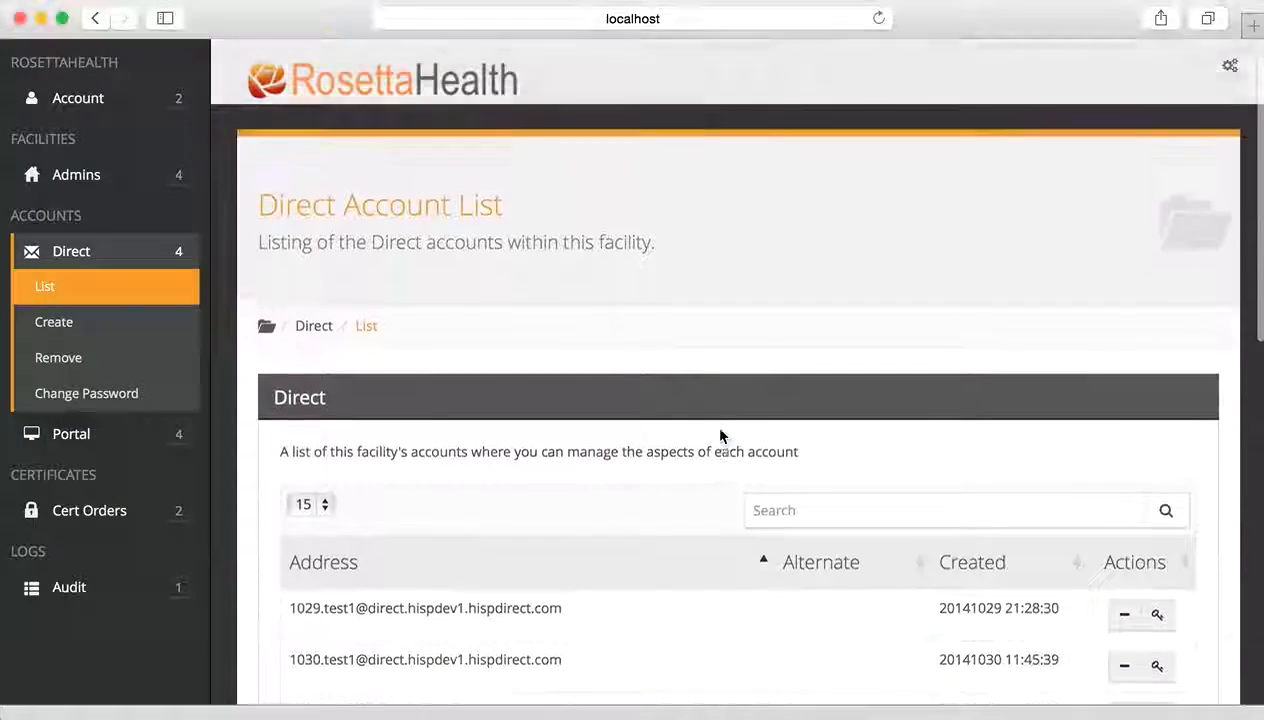
pyautogui.click(784, 498)
pyautogui.write('t')
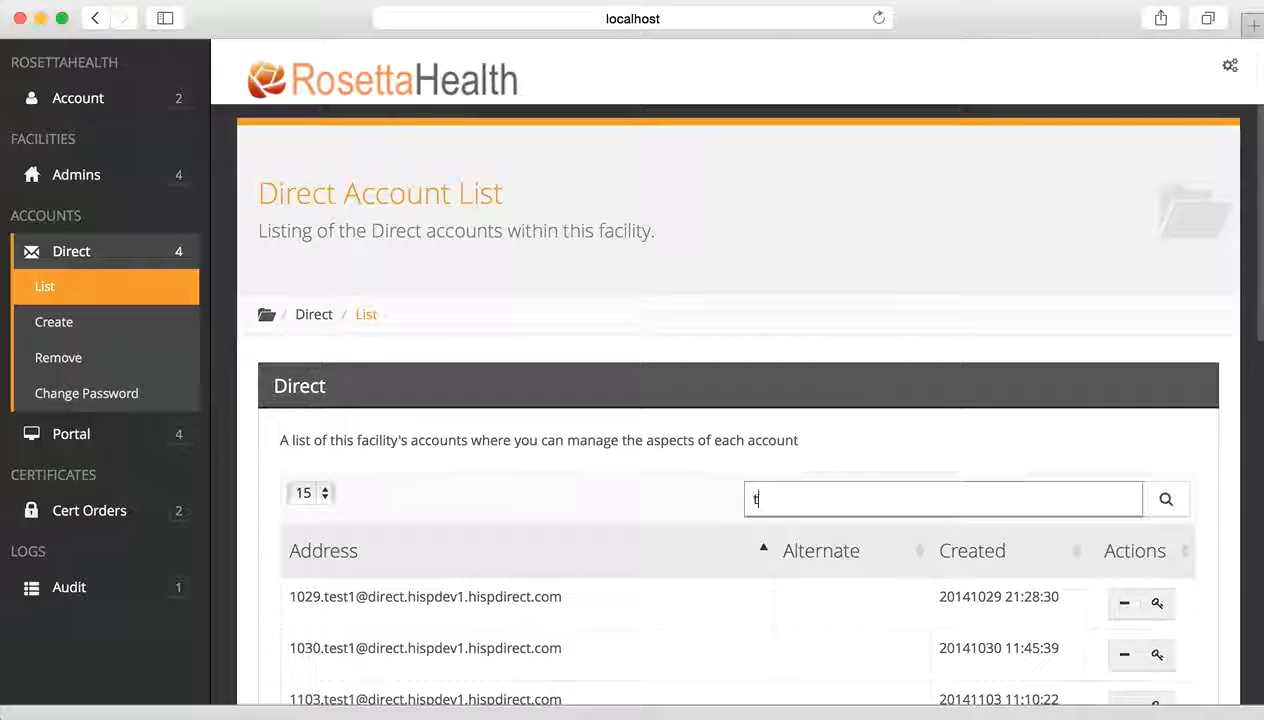
pyautogui.write('est')
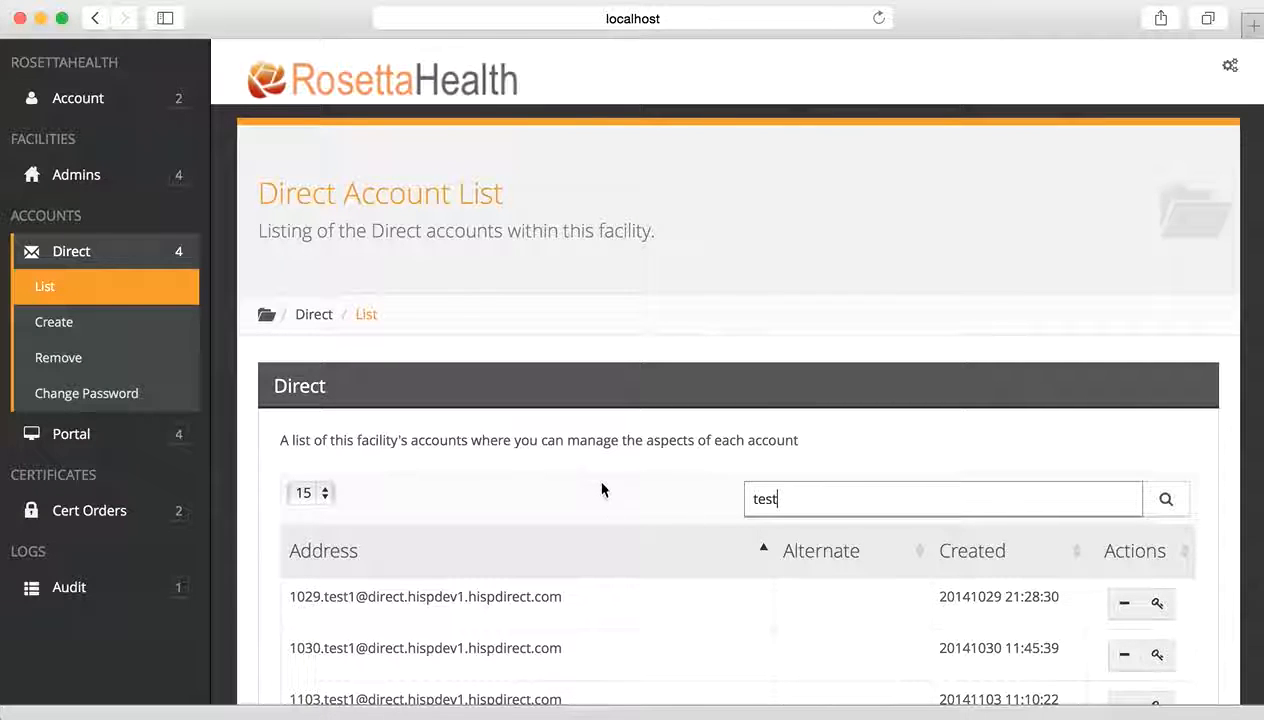
pyautogui.scroll(-5, 602, 489)
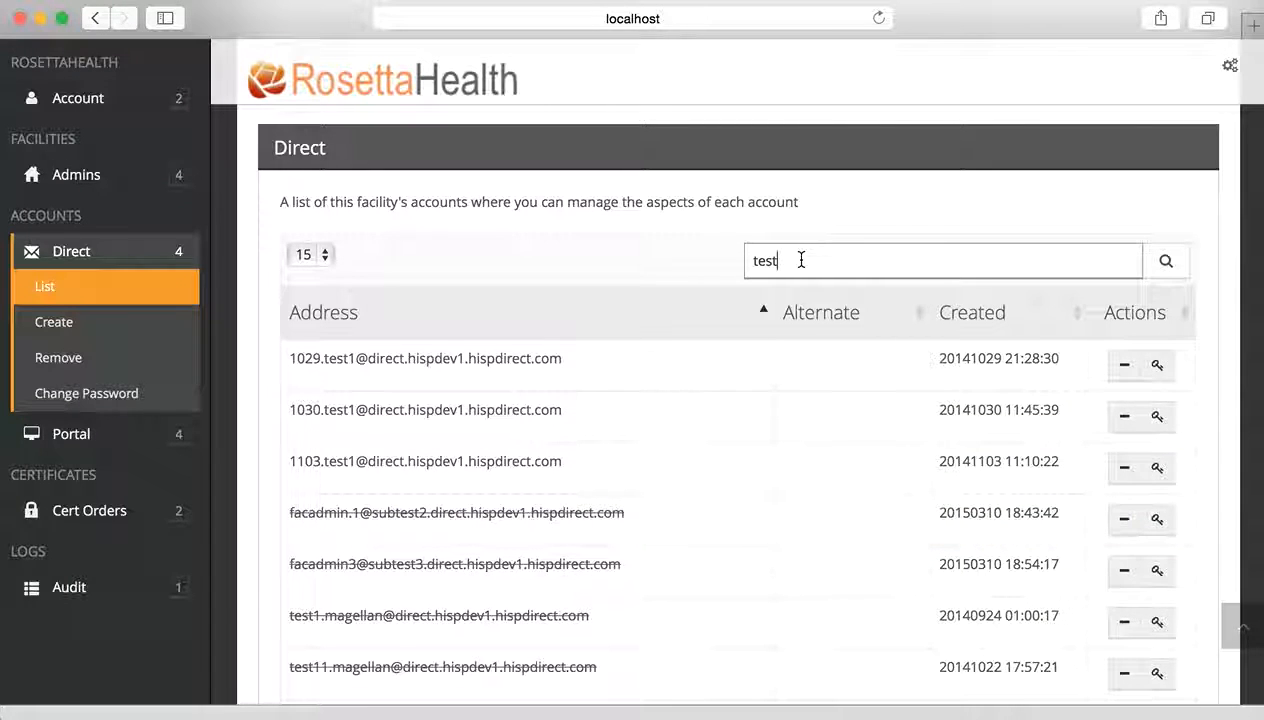
pyautogui.write('11')
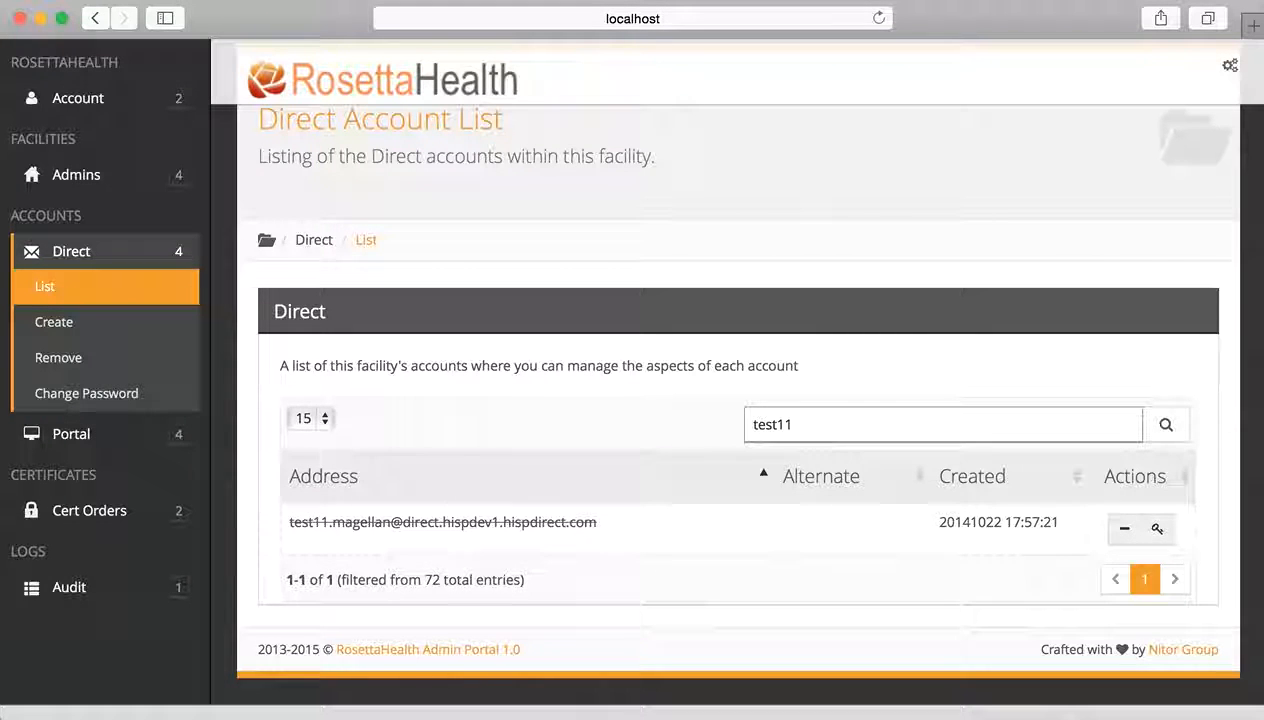
pyautogui.click(801, 428)
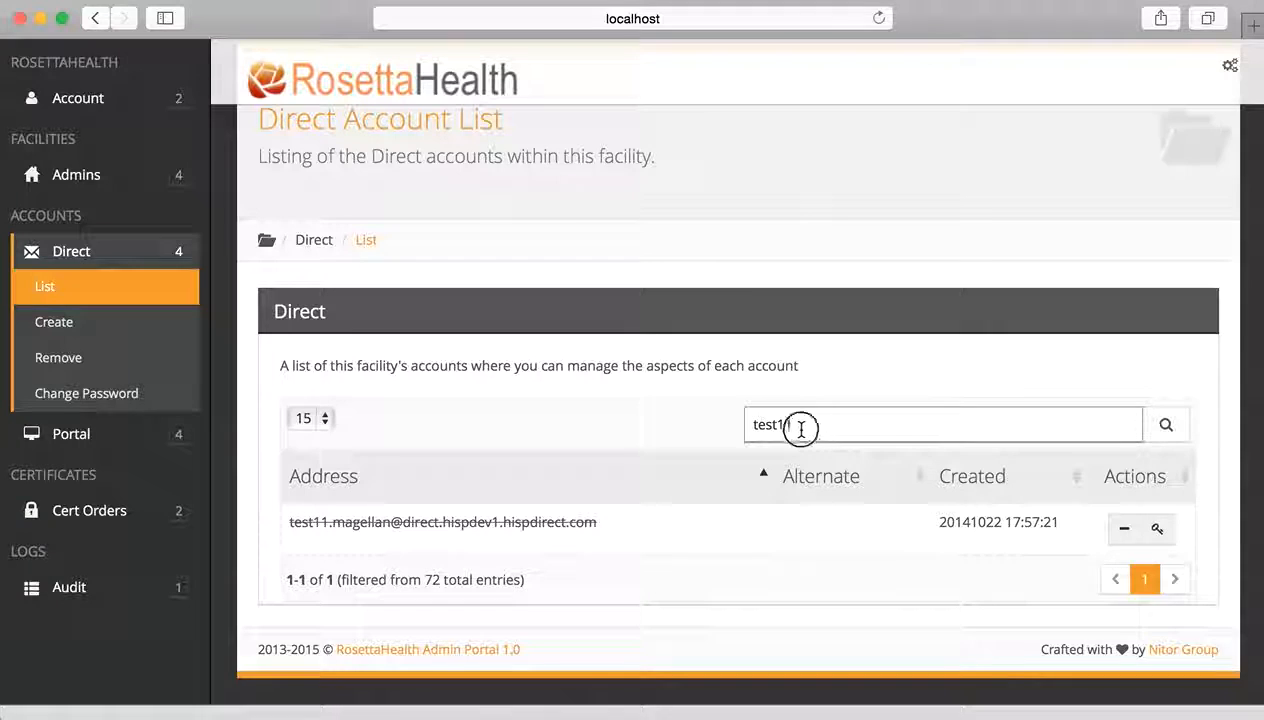
pyautogui.moveTo(801, 428); pyautogui.dragTo(705, 413)
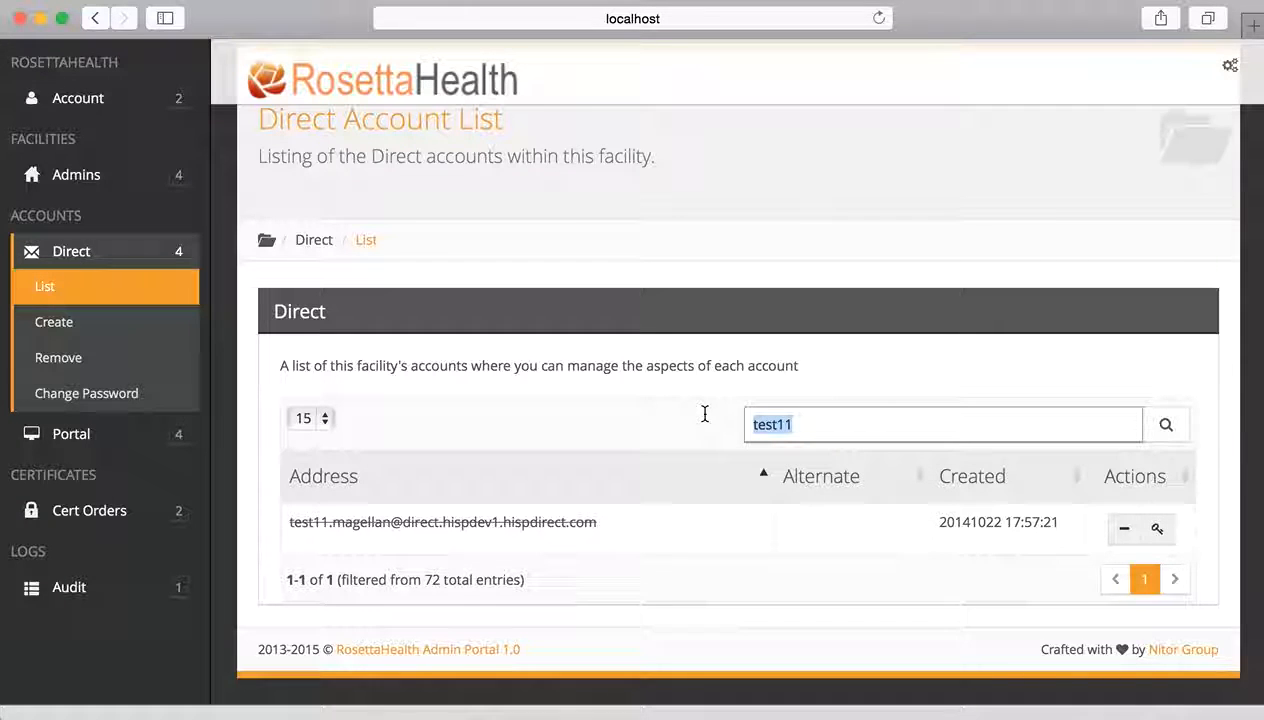
pyautogui.press('BackSpace')
pyautogui.scroll(-2, 607, 407)
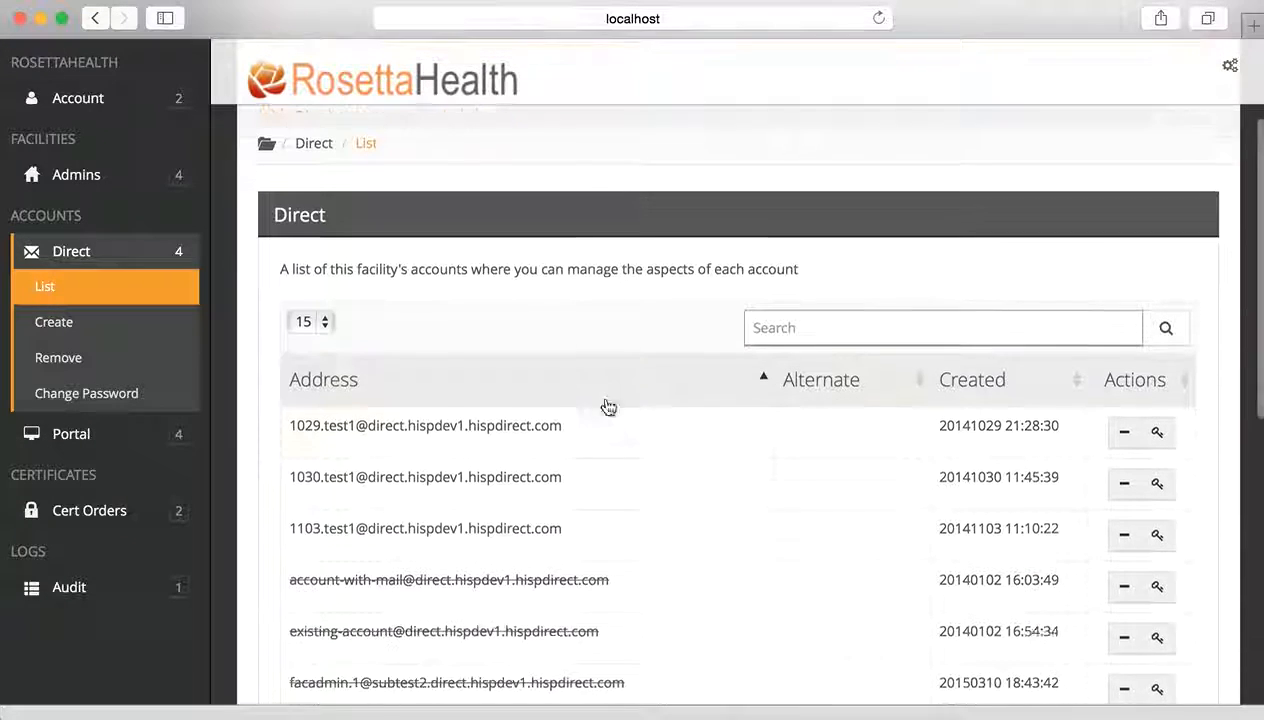
# - Open the Create Direct Account form from the Direct section of the sidebar
pyautogui.scroll(-2, 607, 407)
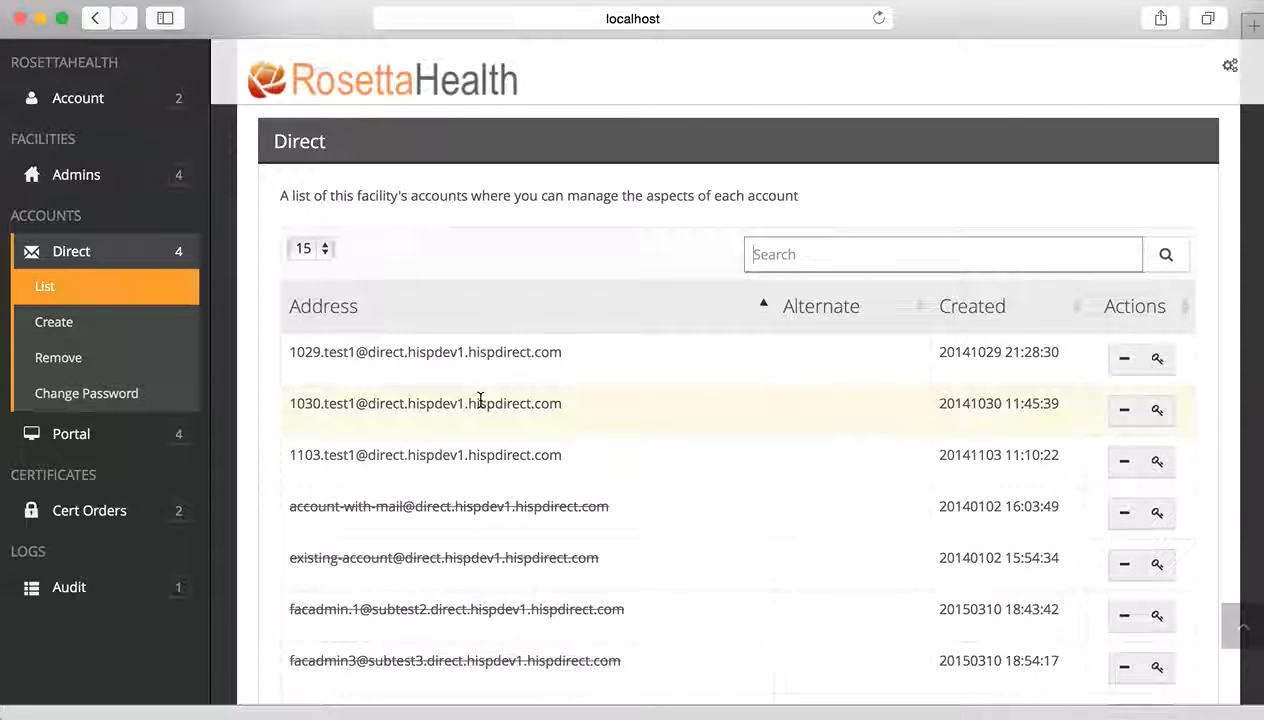
pyautogui.click(140, 331)
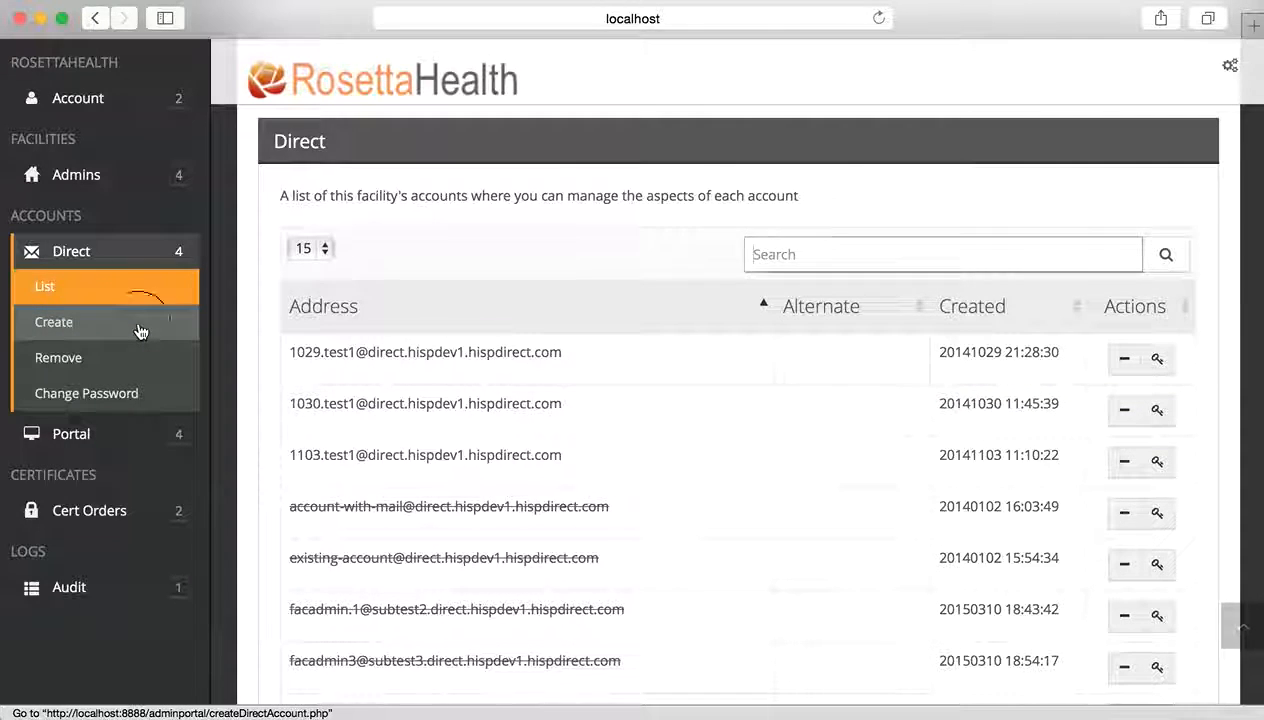
# - Enter the new demo test user's full Direct address on the Create Direct Account form
pyautogui.scroll(-2, 538, 452)
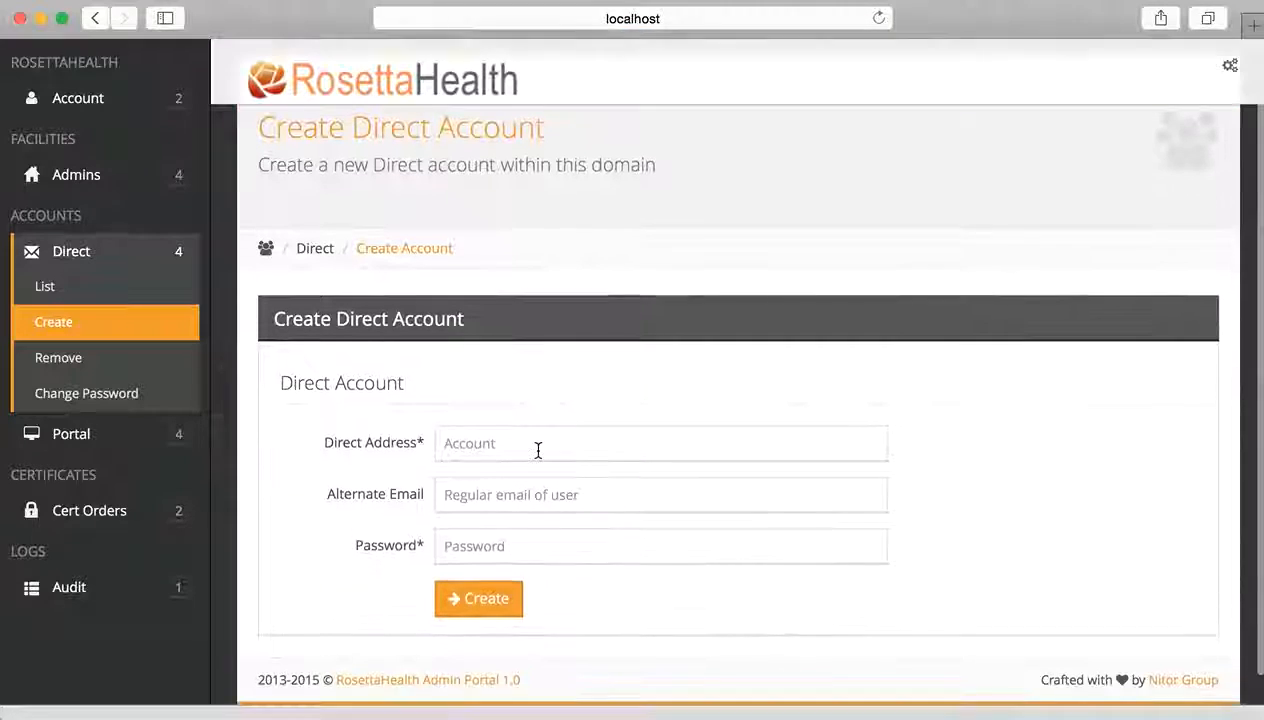
pyautogui.click(516, 446)
pyautogui.write('d')
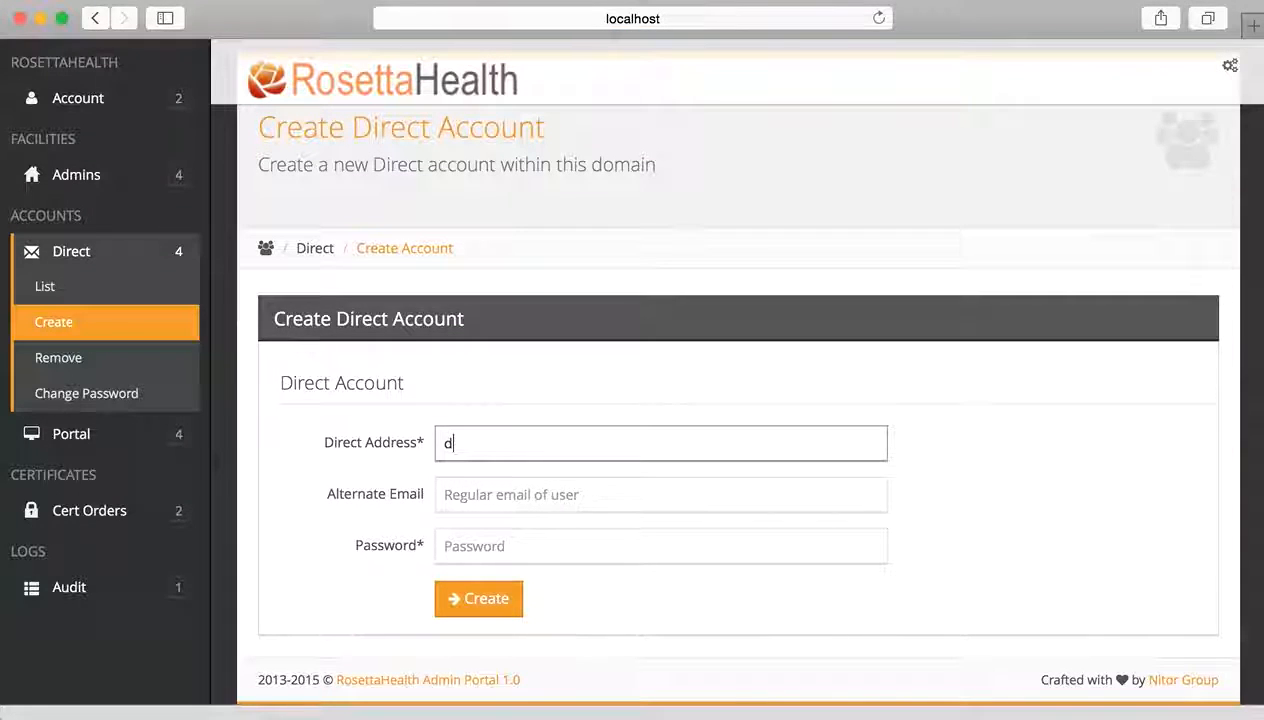
pyautogui.write('emo.tes')
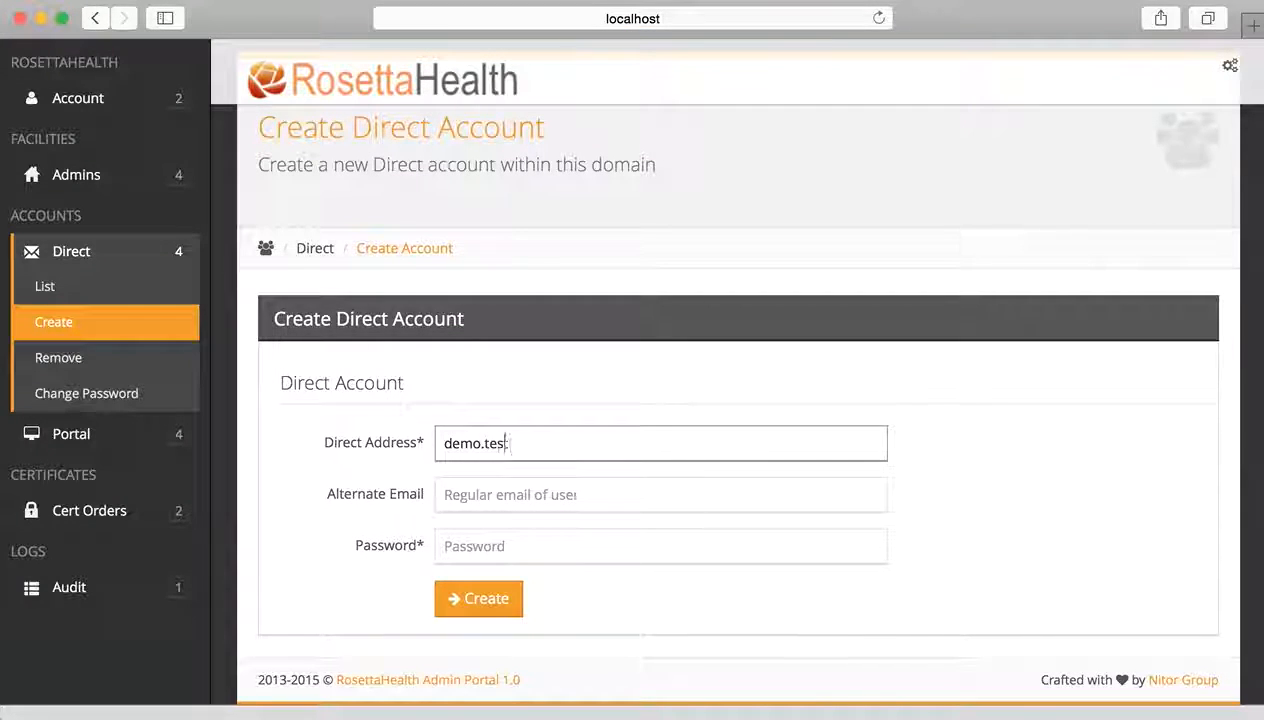
pyautogui.write('tuser1@')
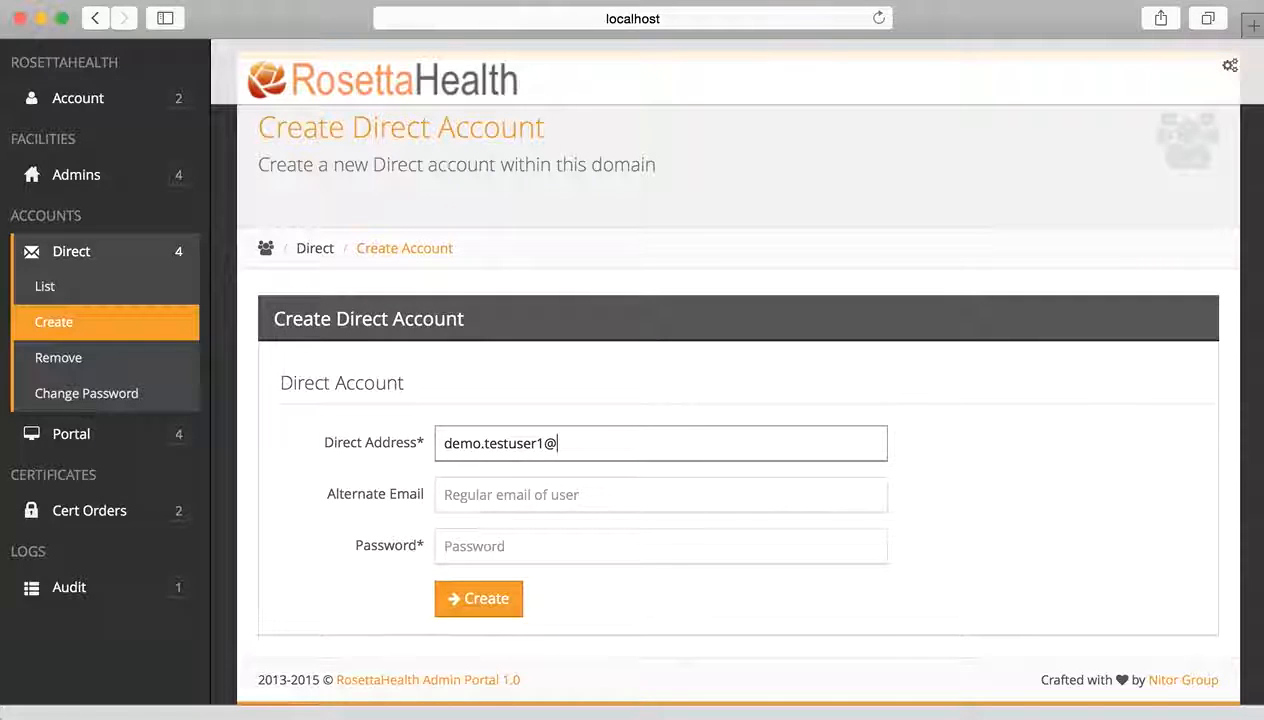
pyautogui.write('demot')
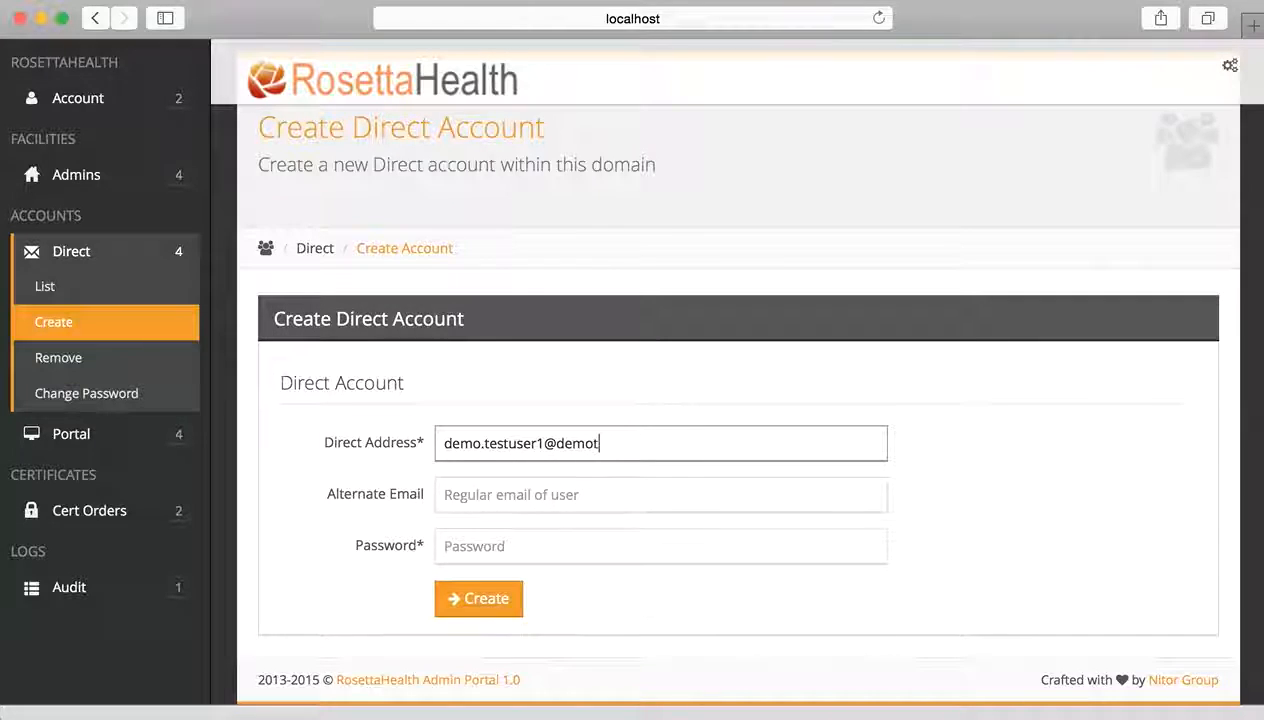
pyautogui.write('estdomain.')
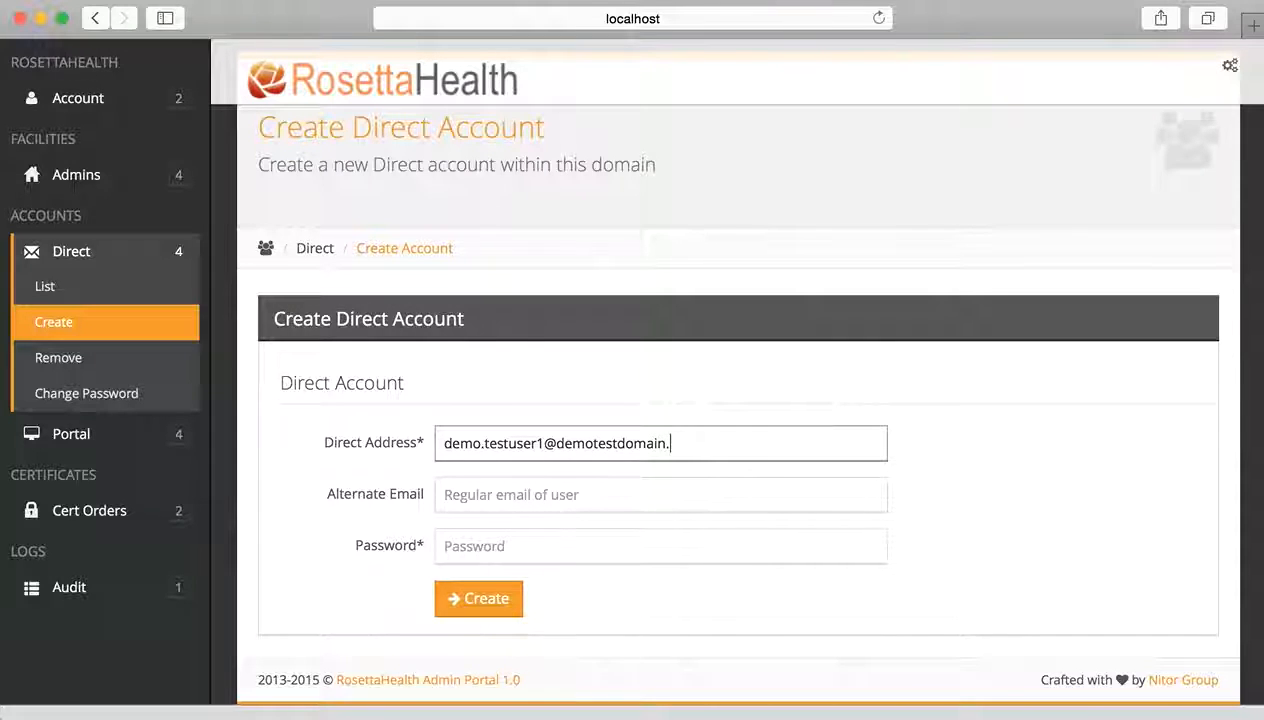
pyautogui.write('direc')
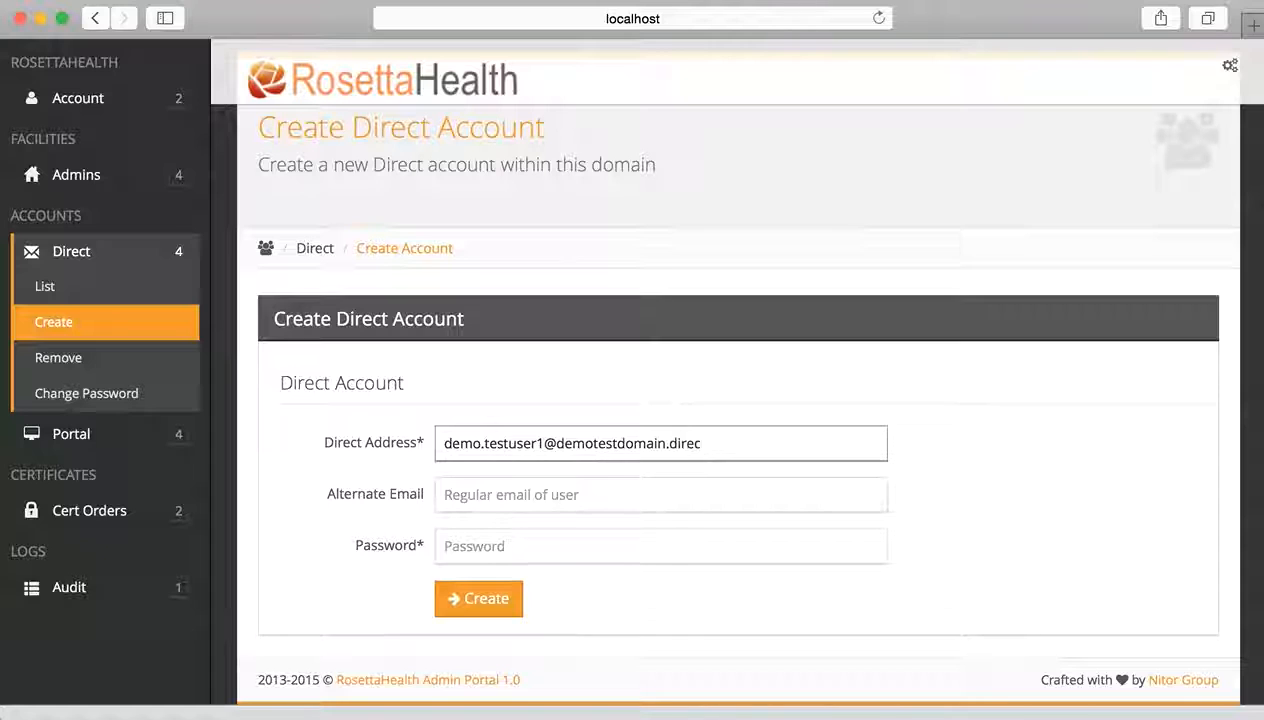
pyautogui.write('t.')
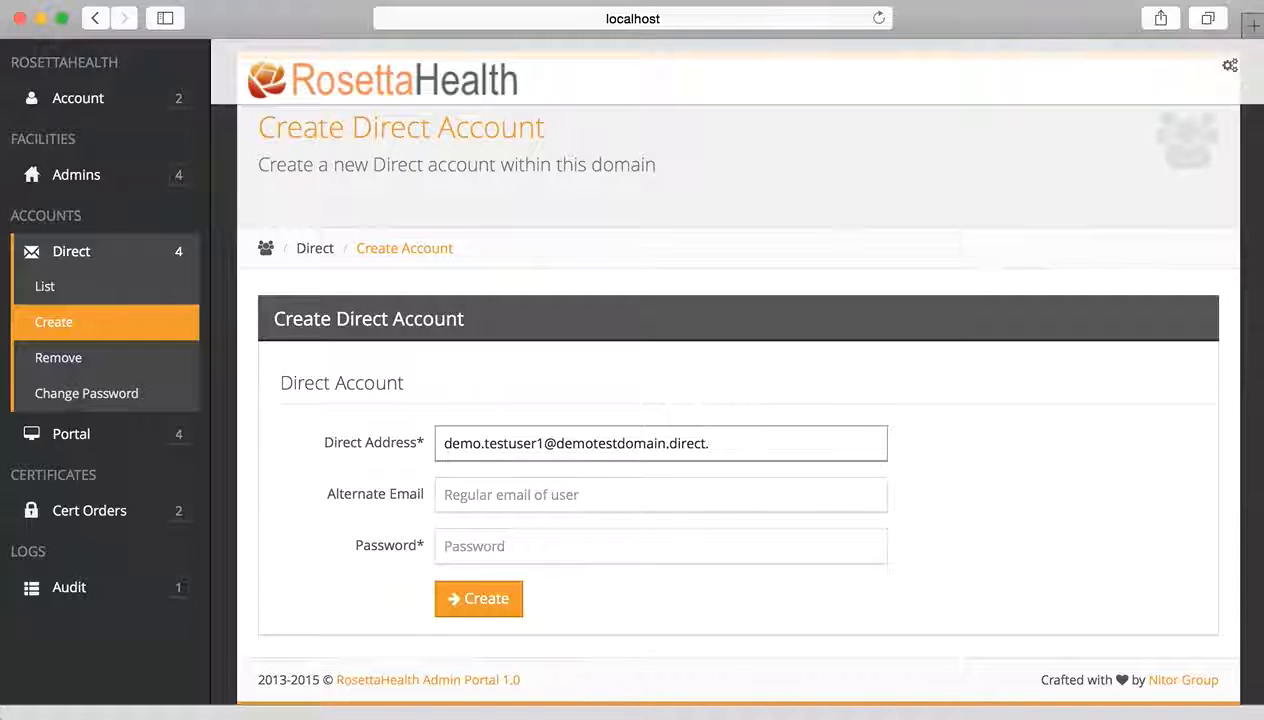
pyautogui.write('hi')
pyautogui.write('hisp')
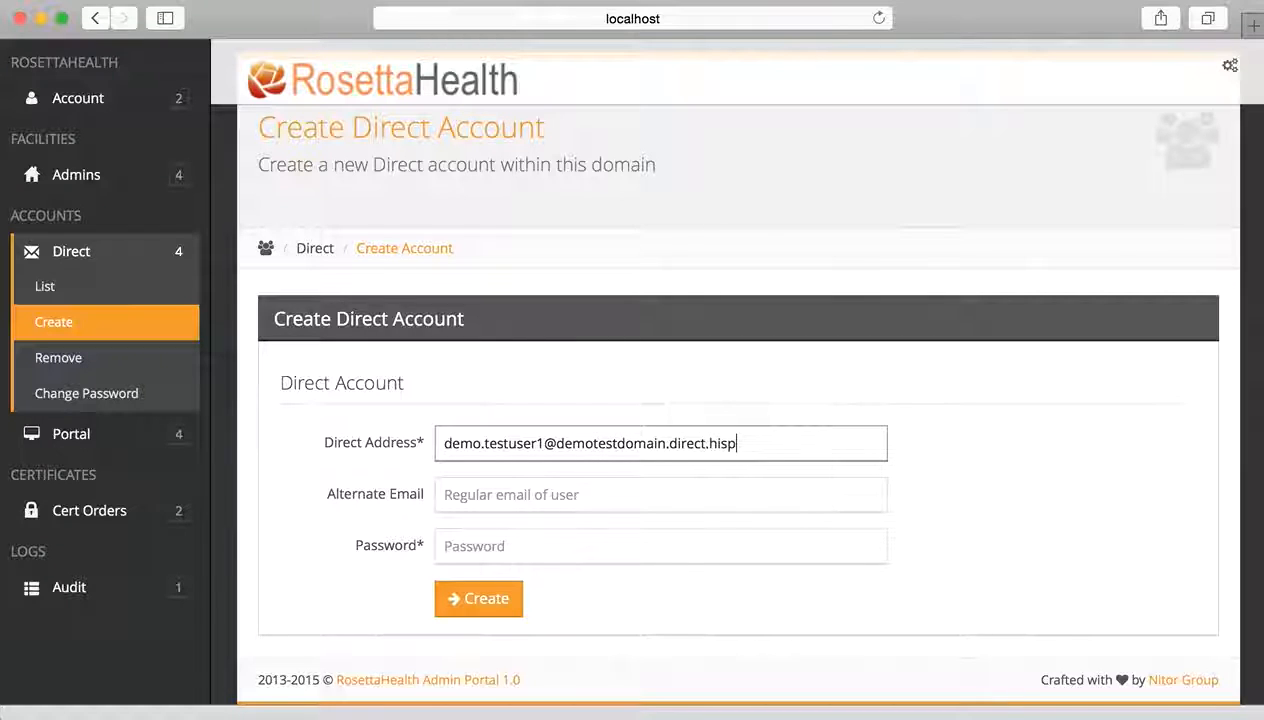
pyautogui.write('dev1')
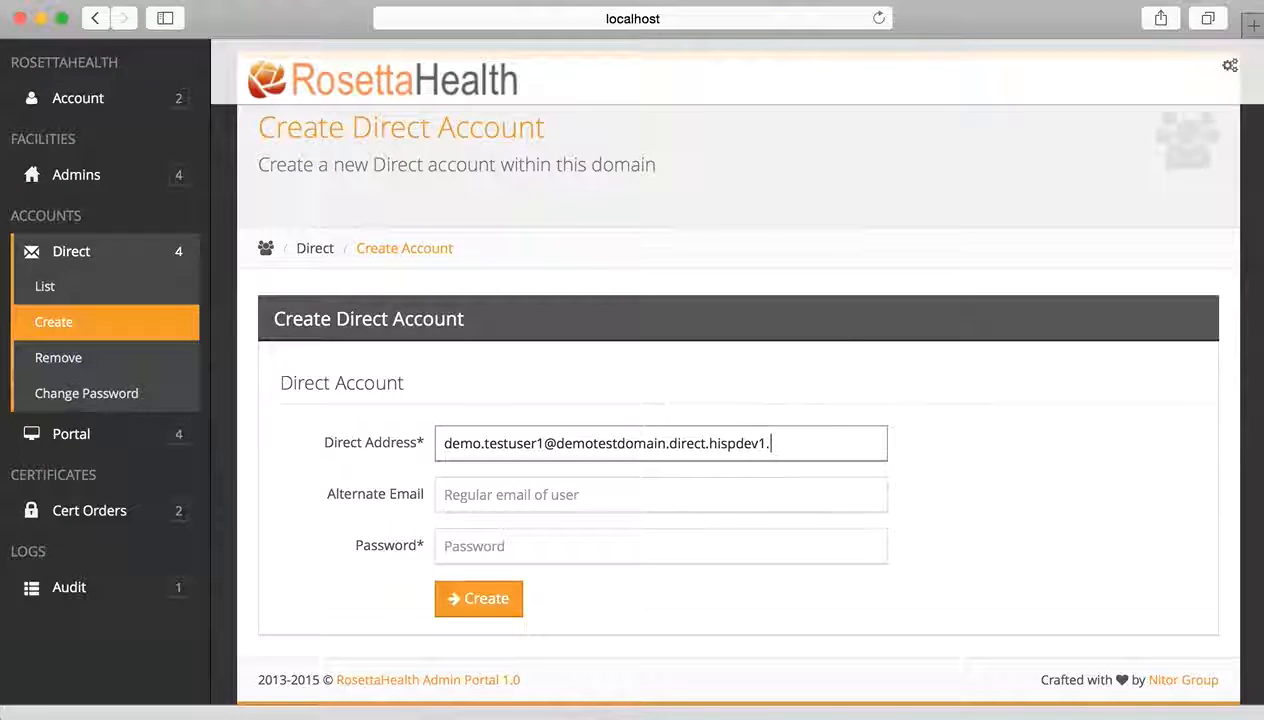
pyautogui.write('.hispdirec')
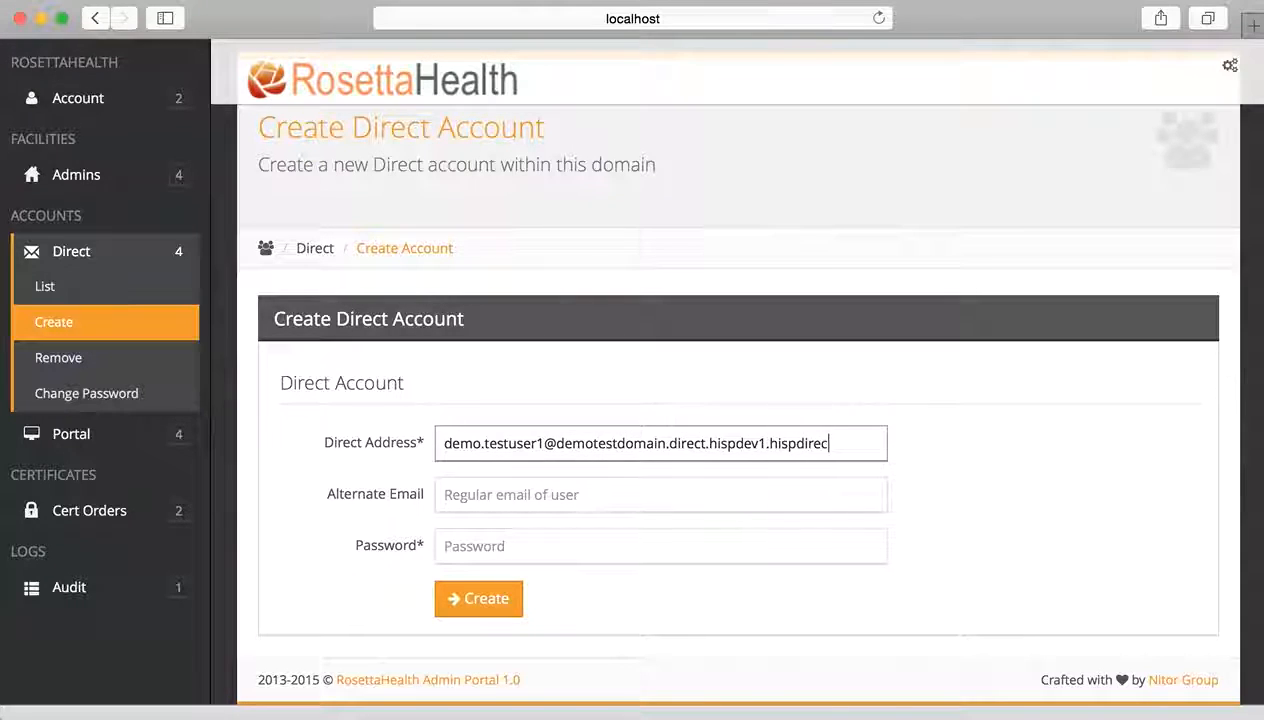
pyautogui.write('t.com')
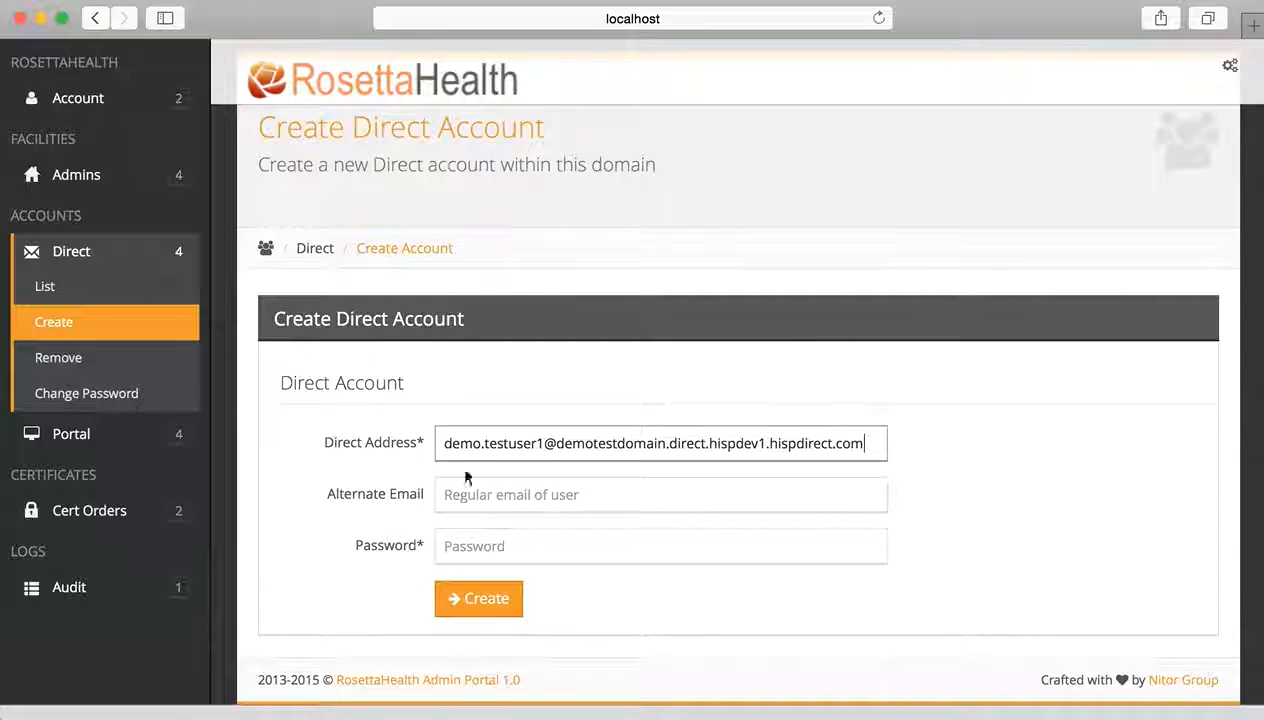
pyautogui.click(493, 500)
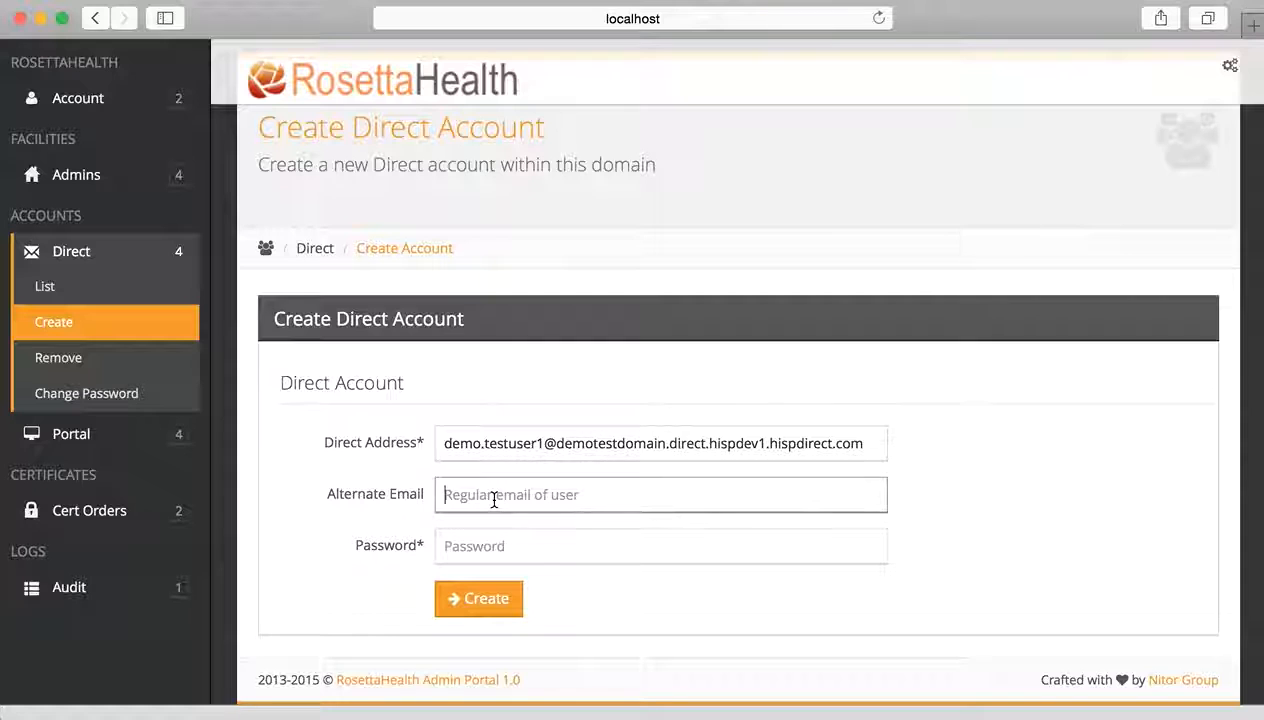
# - Add an alternate e-mail and account password, then create the new Direct account
pyautogui.write('e')
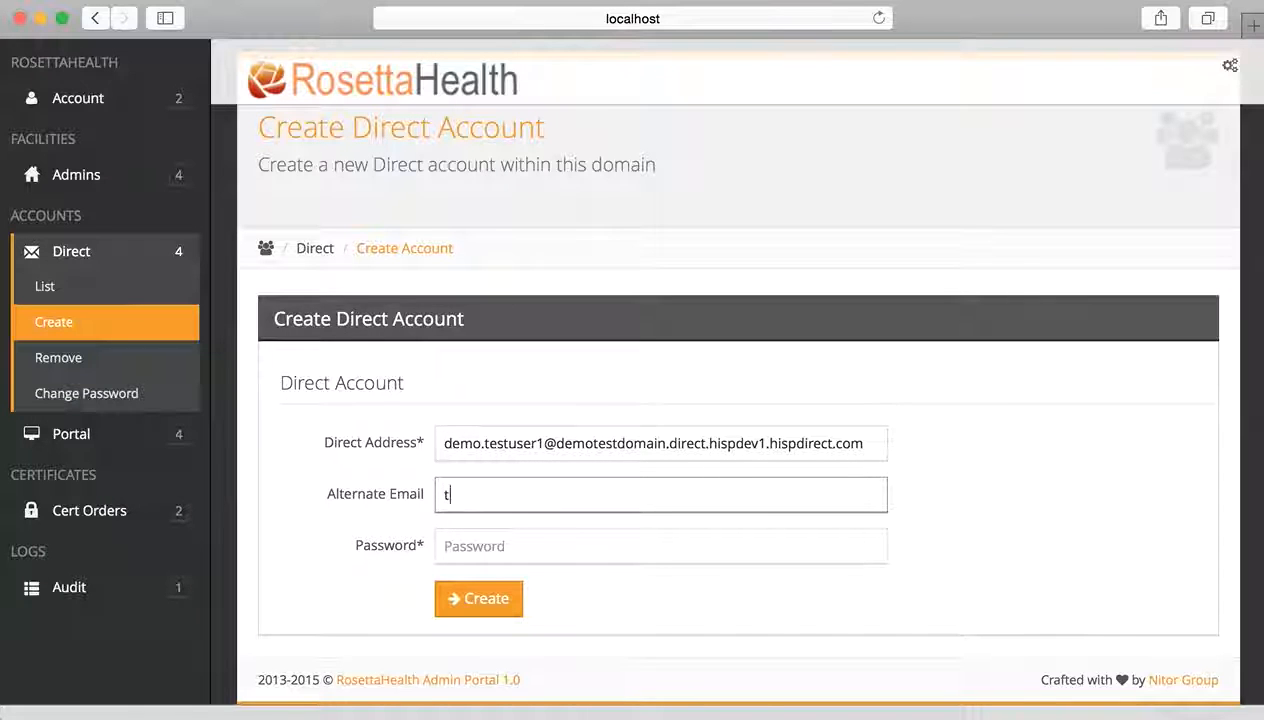
pyautogui.write('est@yahoo.c')
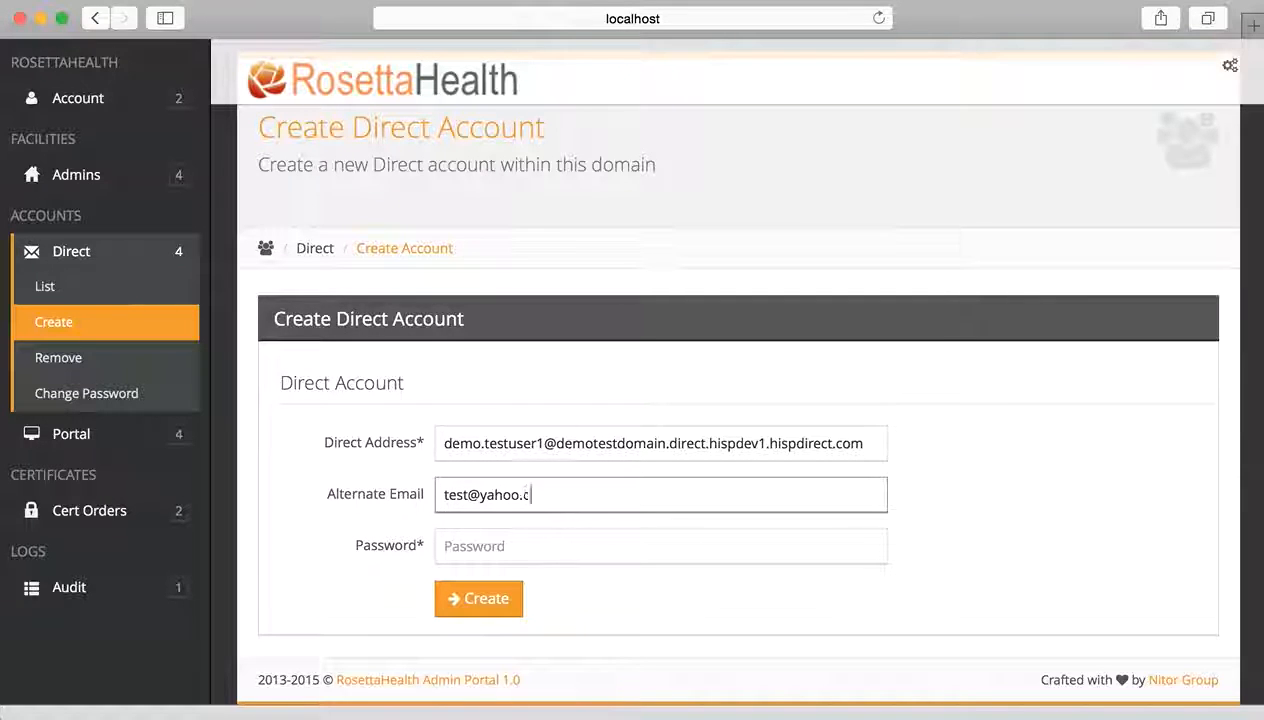
pyautogui.write('om')
pyautogui.press('Tab')
pyautogui.write('password')
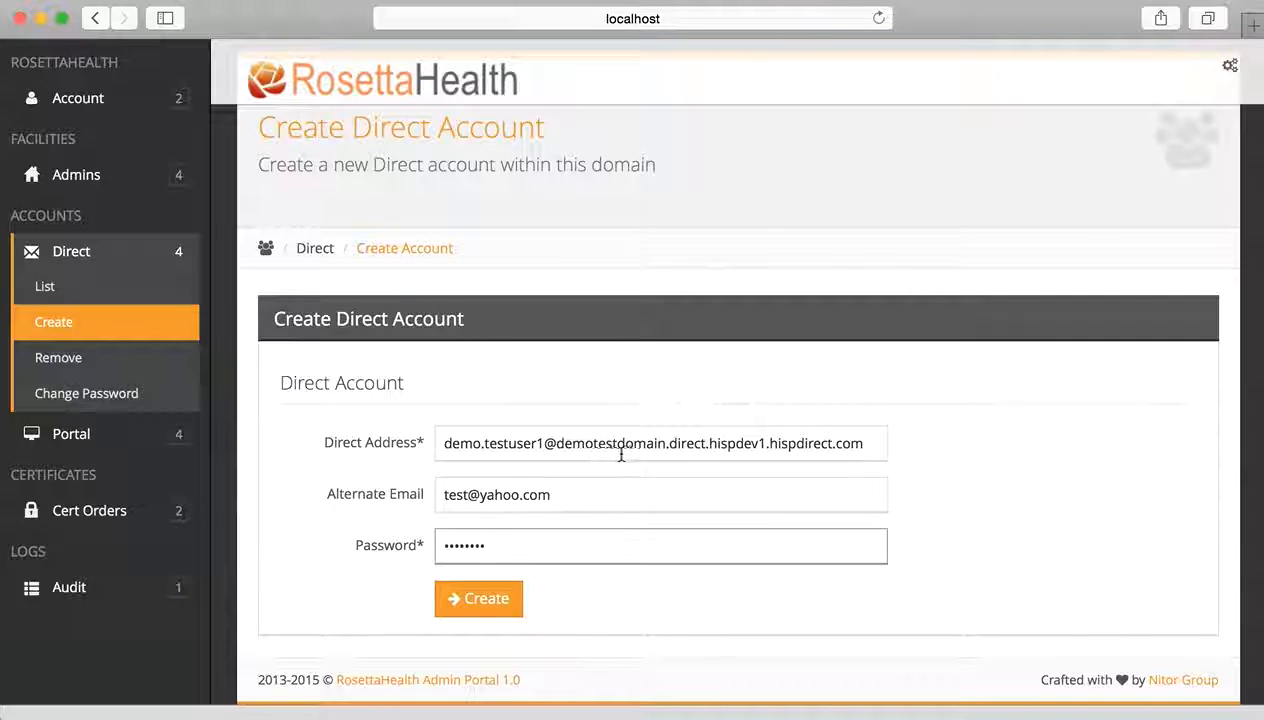
pyautogui.moveTo(666, 444); pyautogui.dragTo(558, 443)
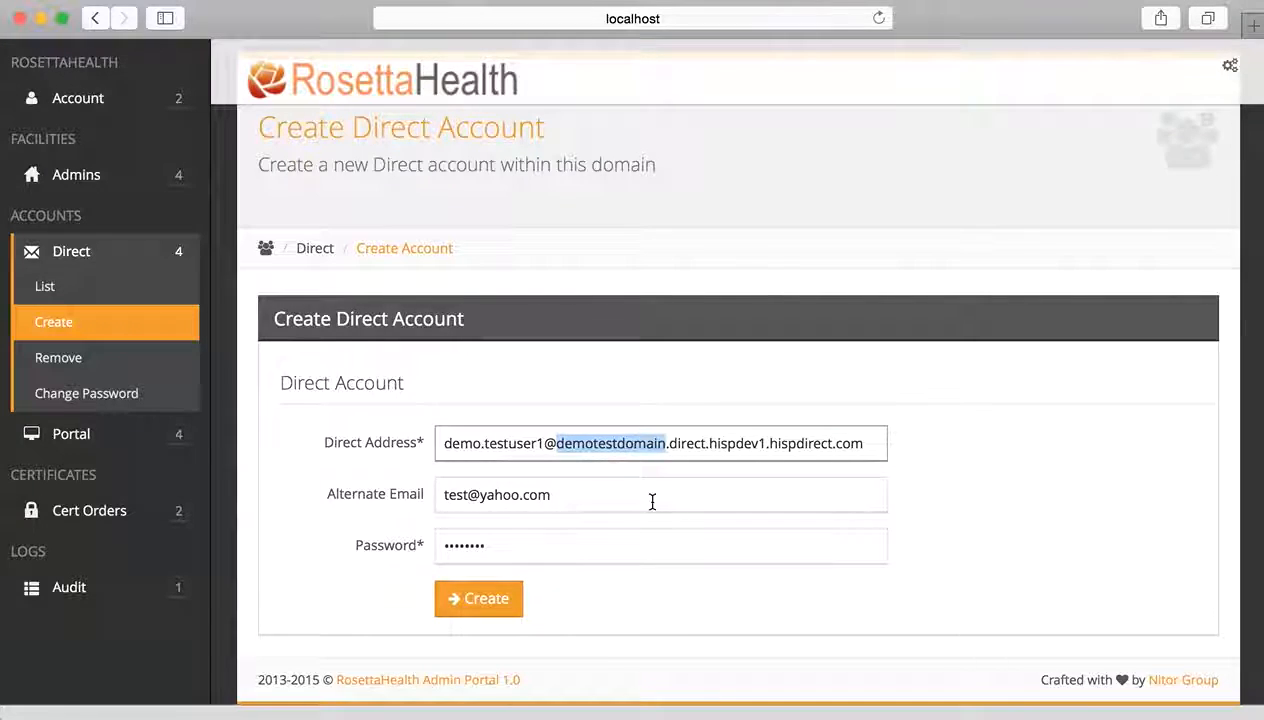
pyautogui.scroll(-1, 630, 520)
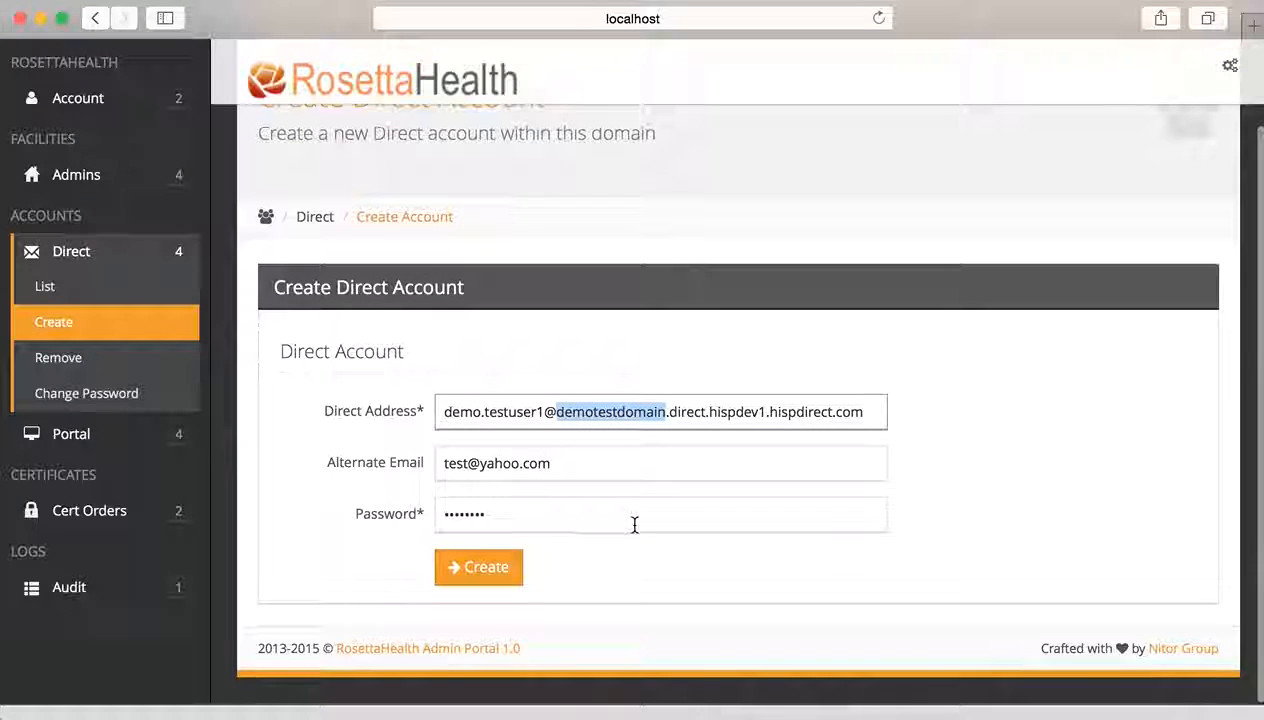
pyautogui.moveTo(872, 412); pyautogui.dragTo(400, 425)
pyautogui.click(485, 570)
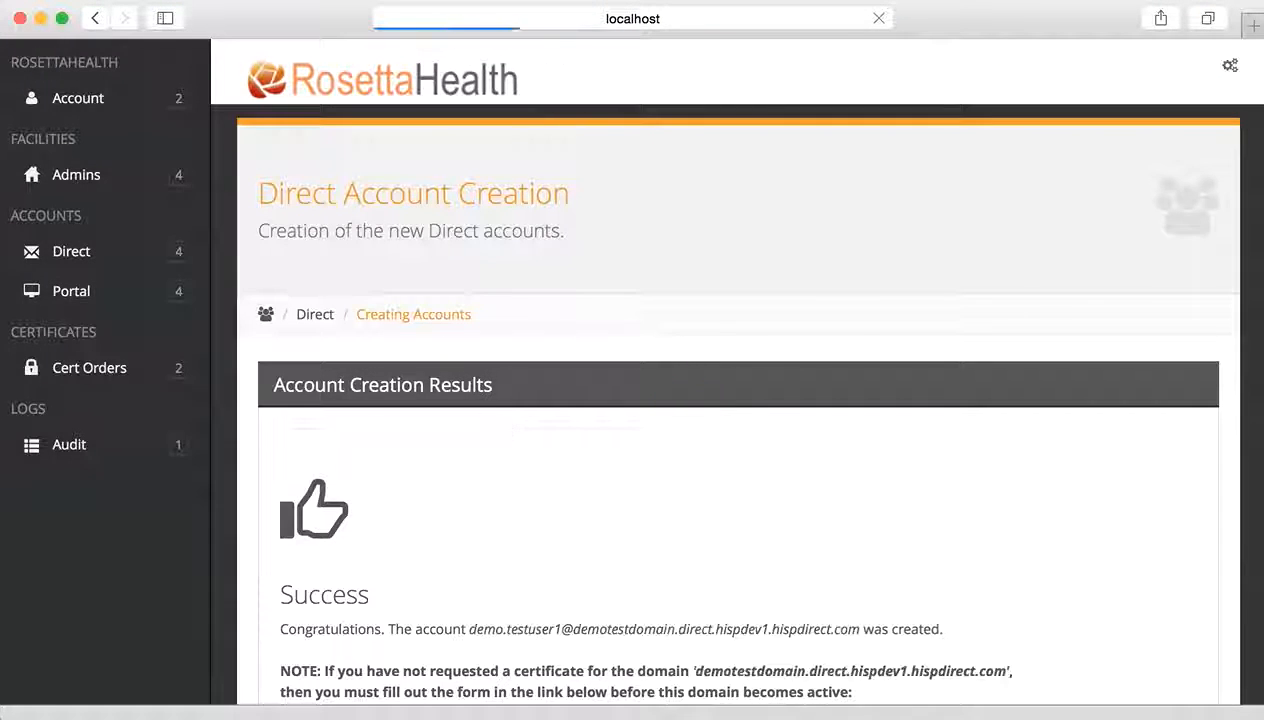
# - Scroll to the certificate request link on the results page and return to the portal tab
pyautogui.scroll(-3, 540, 508)
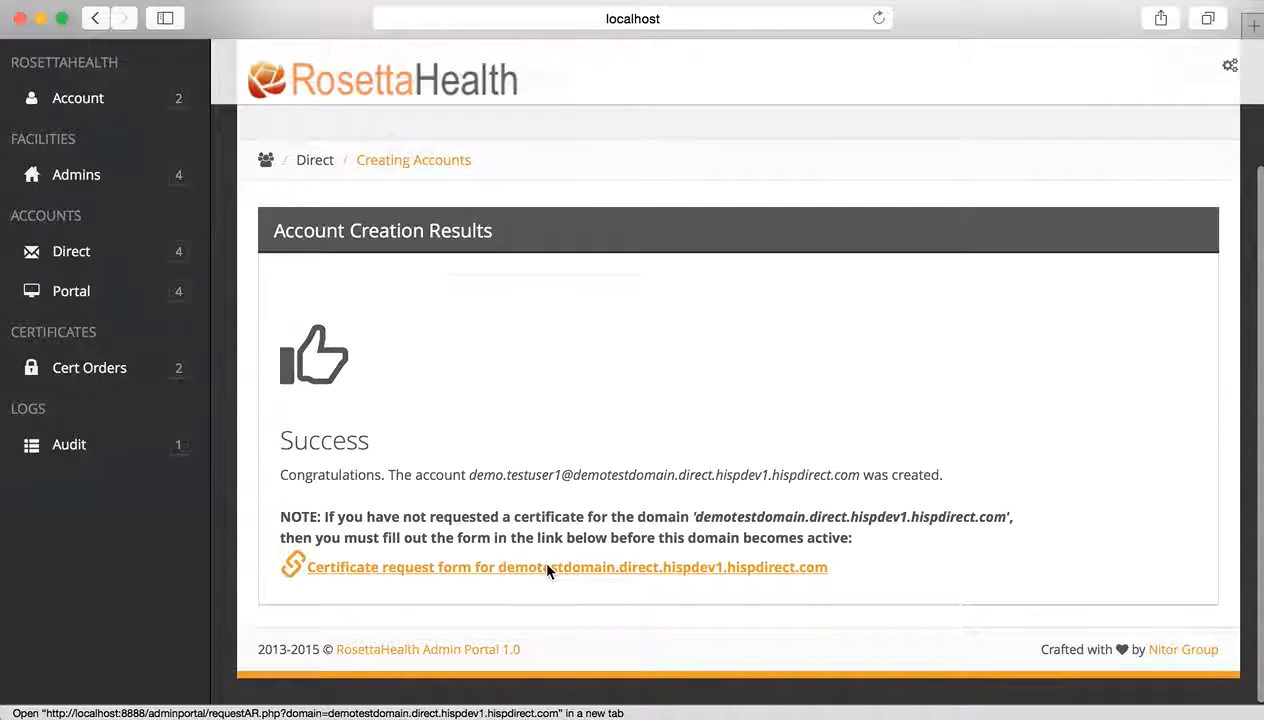
pyautogui.press('super+shift+backslash')
pyautogui.click(470, 252)
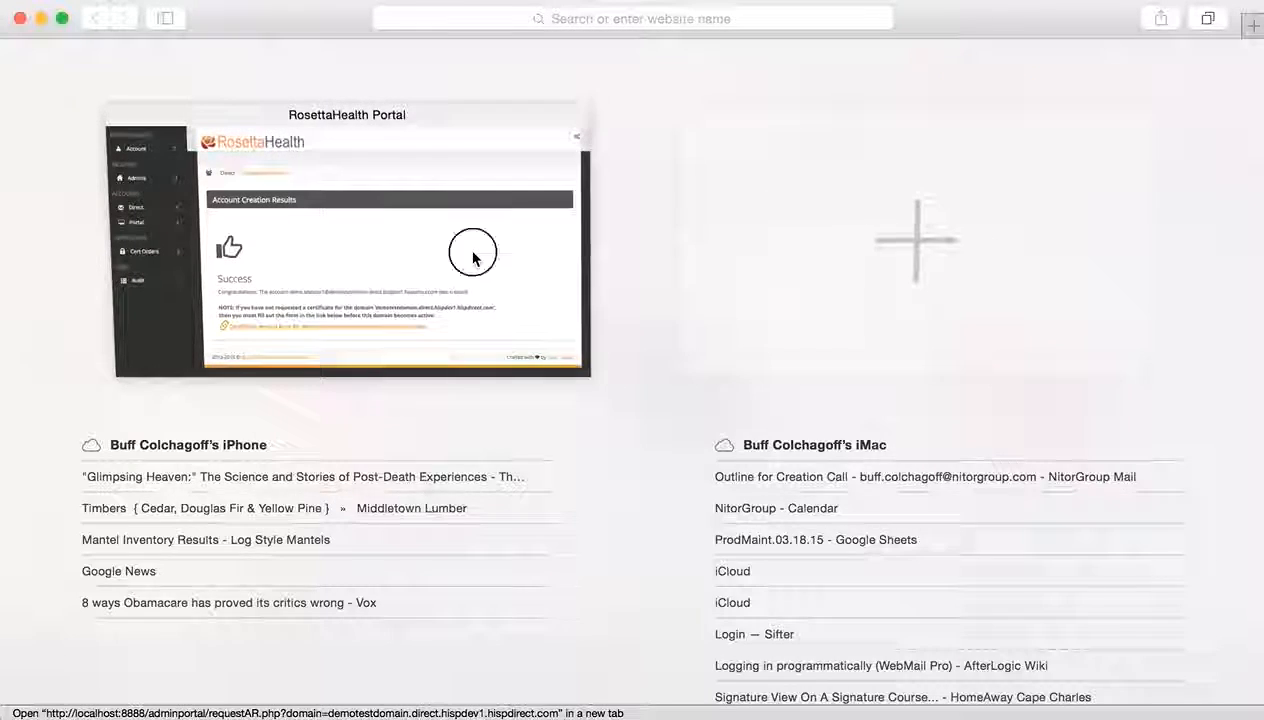
# - Open the Certificate Request Form in a new tab and select the demotestdomain.direct.hispdev1.hispdirect.com subdomain value
pyautogui.click(526, 573)
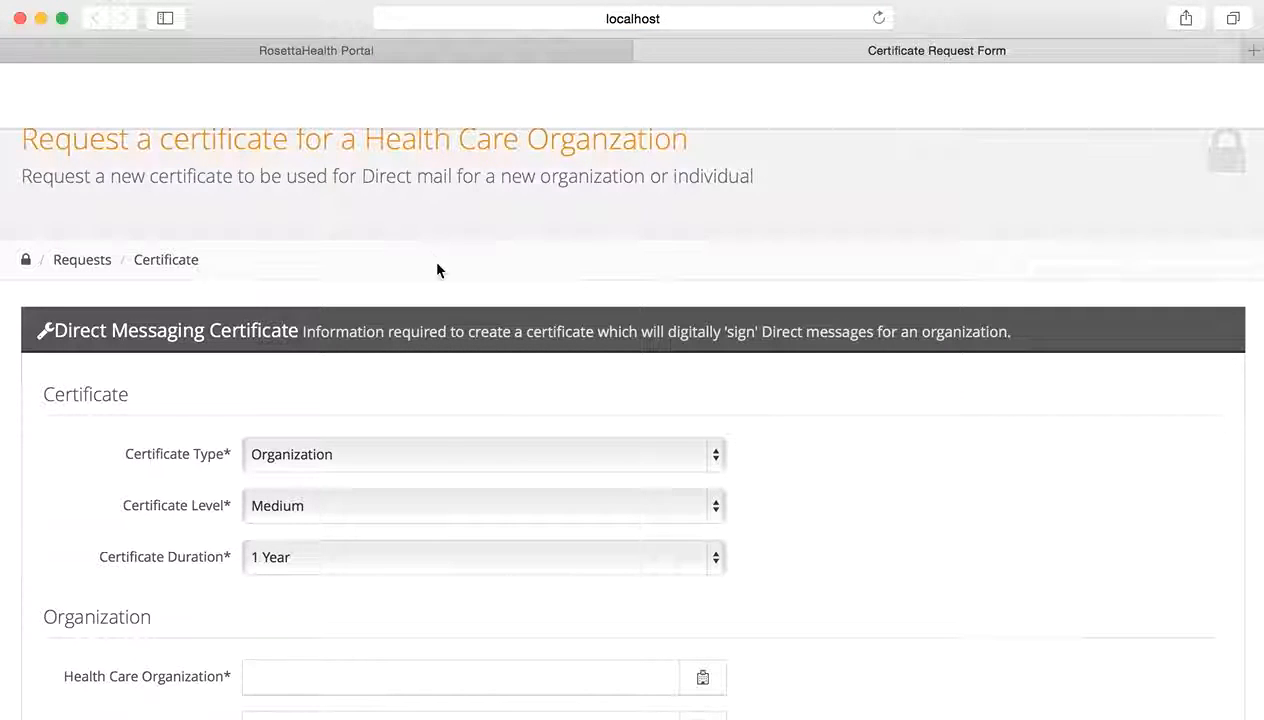
pyautogui.scroll(-5, 450, 305)
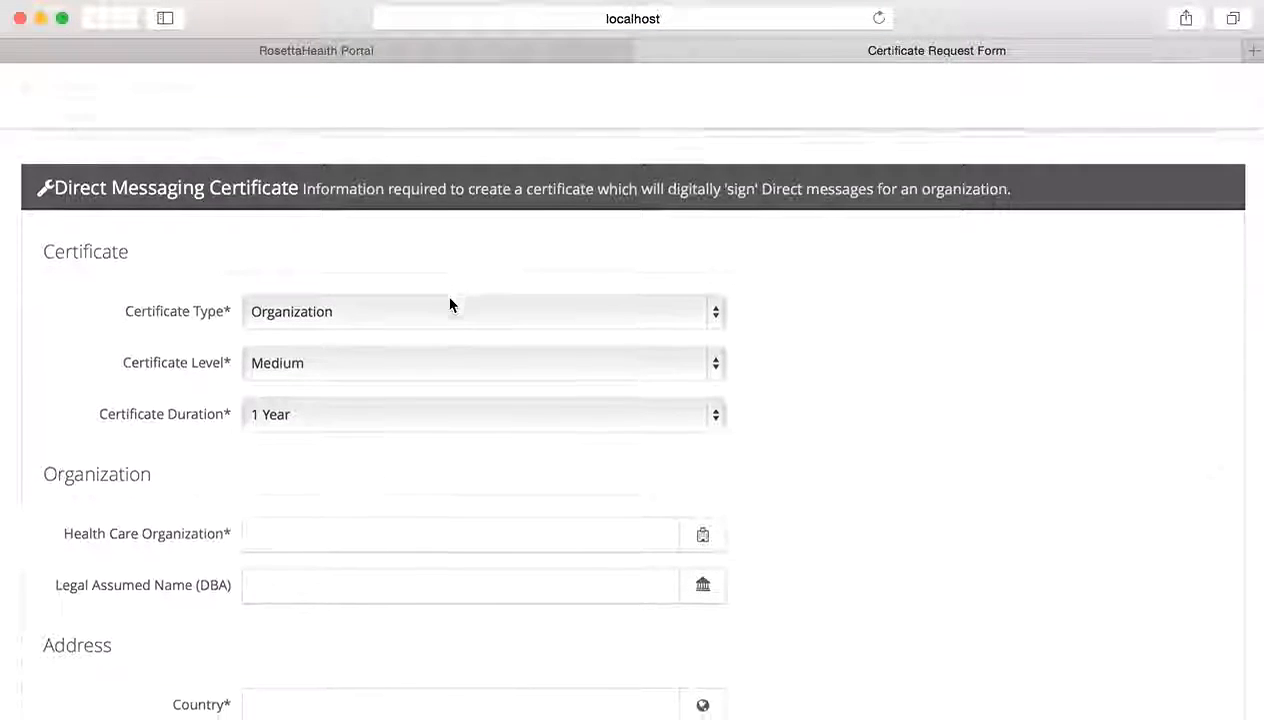
pyautogui.scroll(-3, 450, 305)
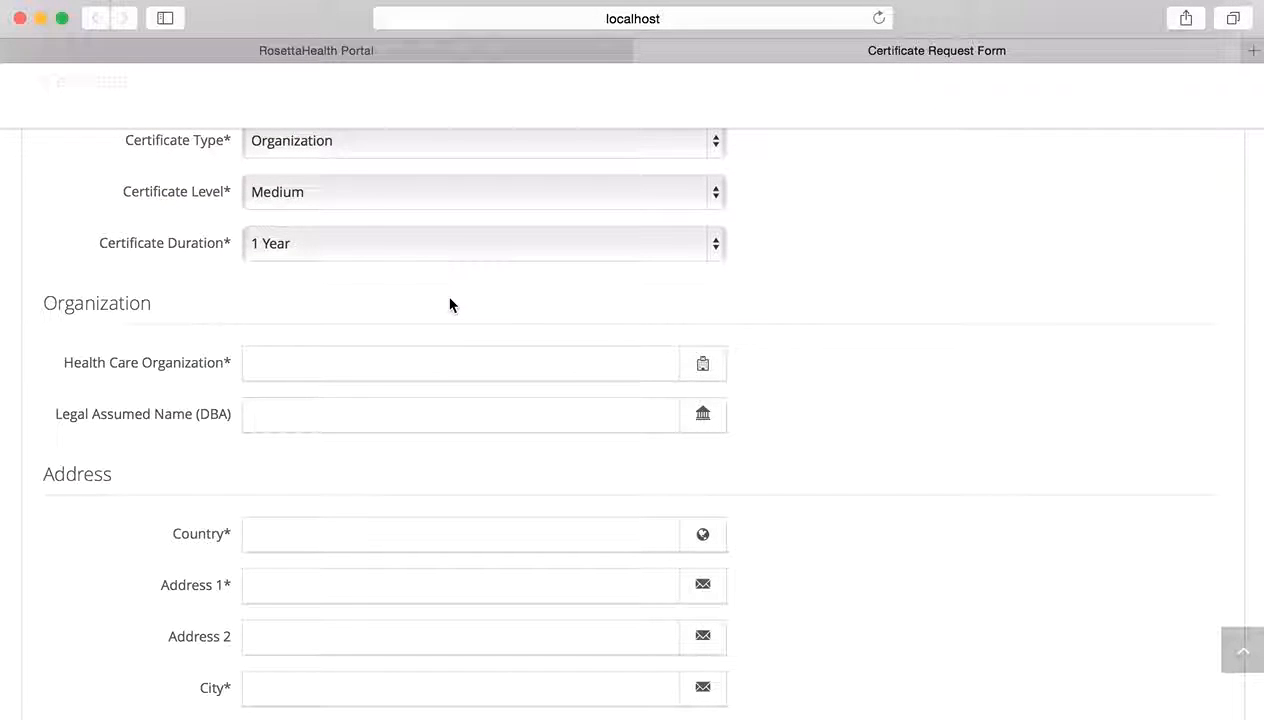
pyautogui.scroll(-3, 450, 305)
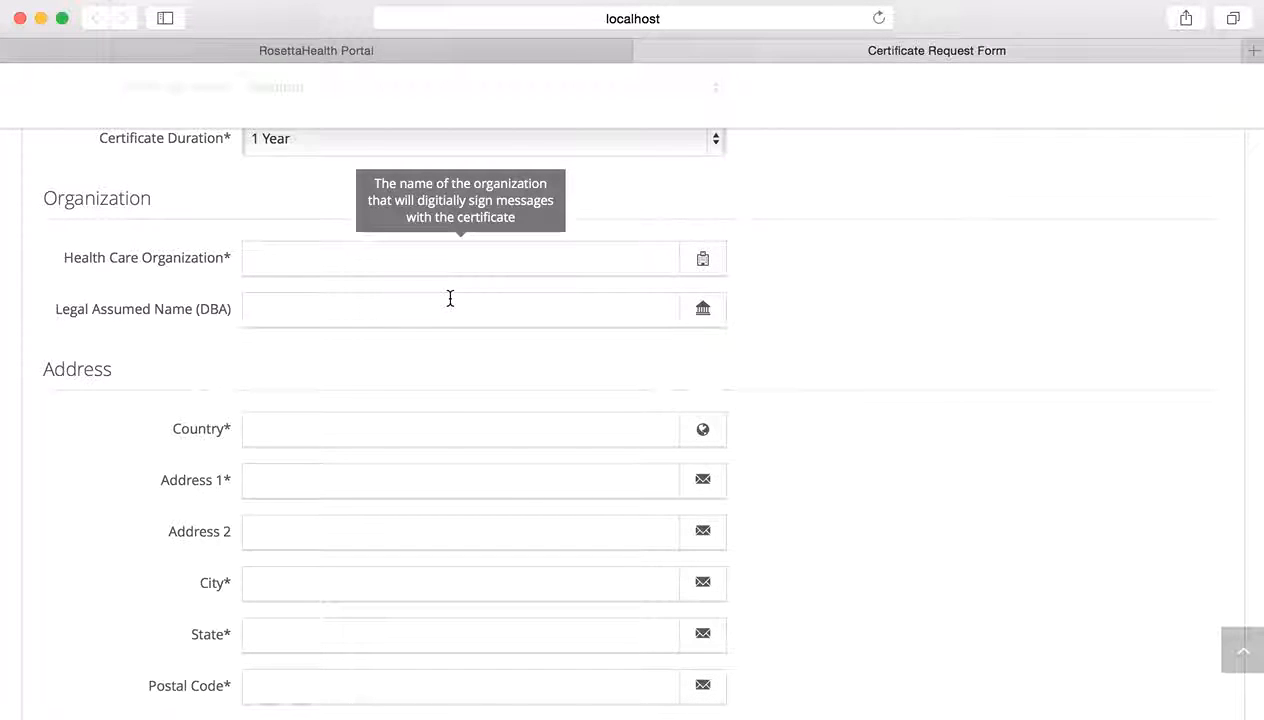
pyautogui.scroll(-3, 450, 298)
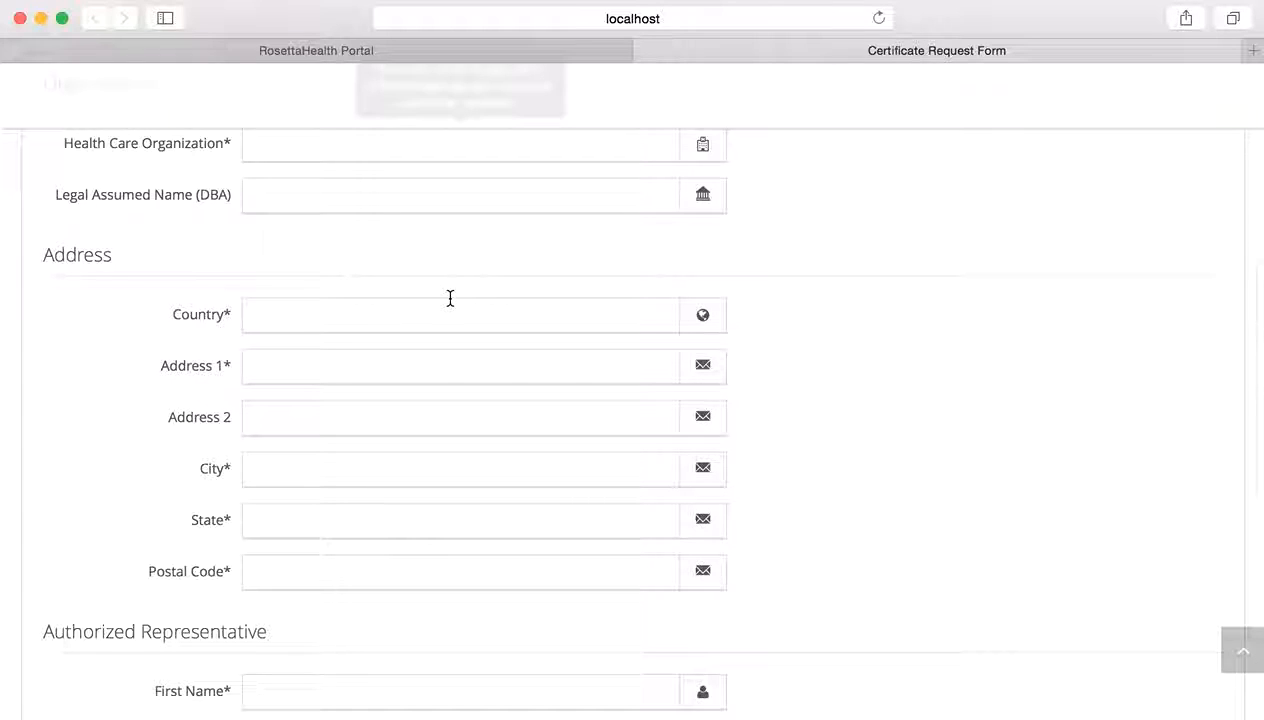
pyautogui.scroll(-7, 450, 300)
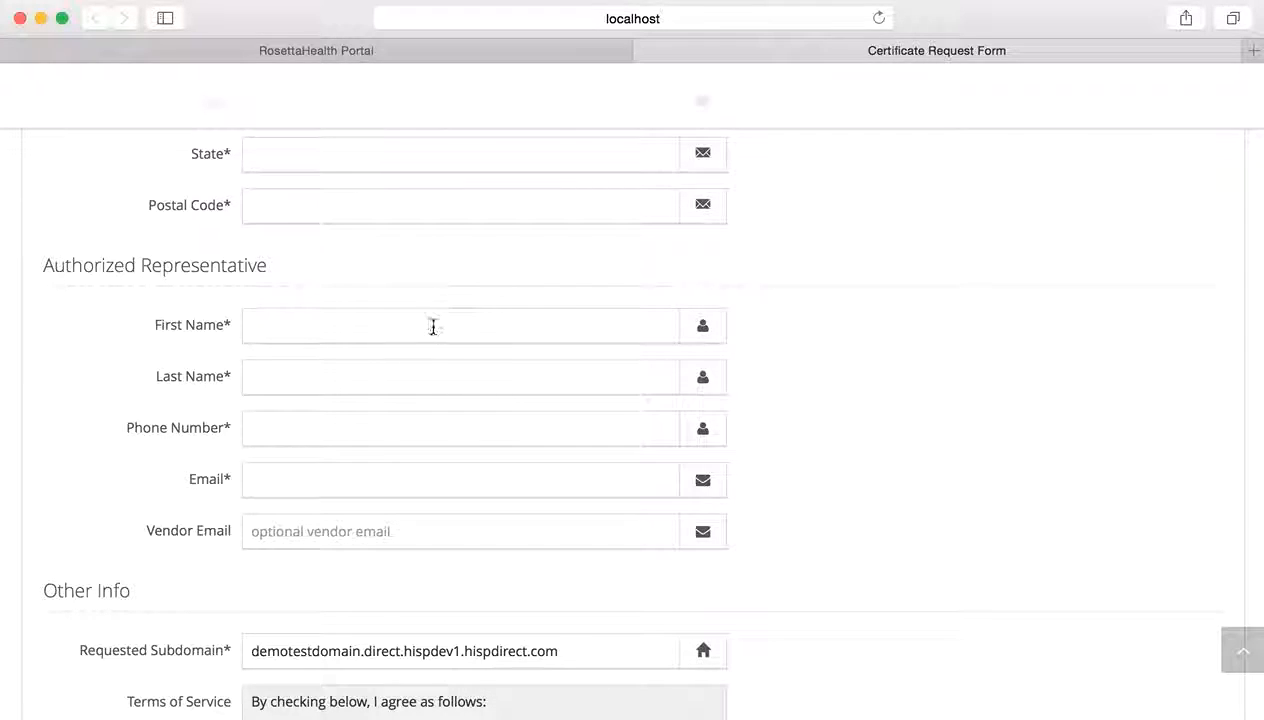
pyautogui.scroll(-5, 446, 370)
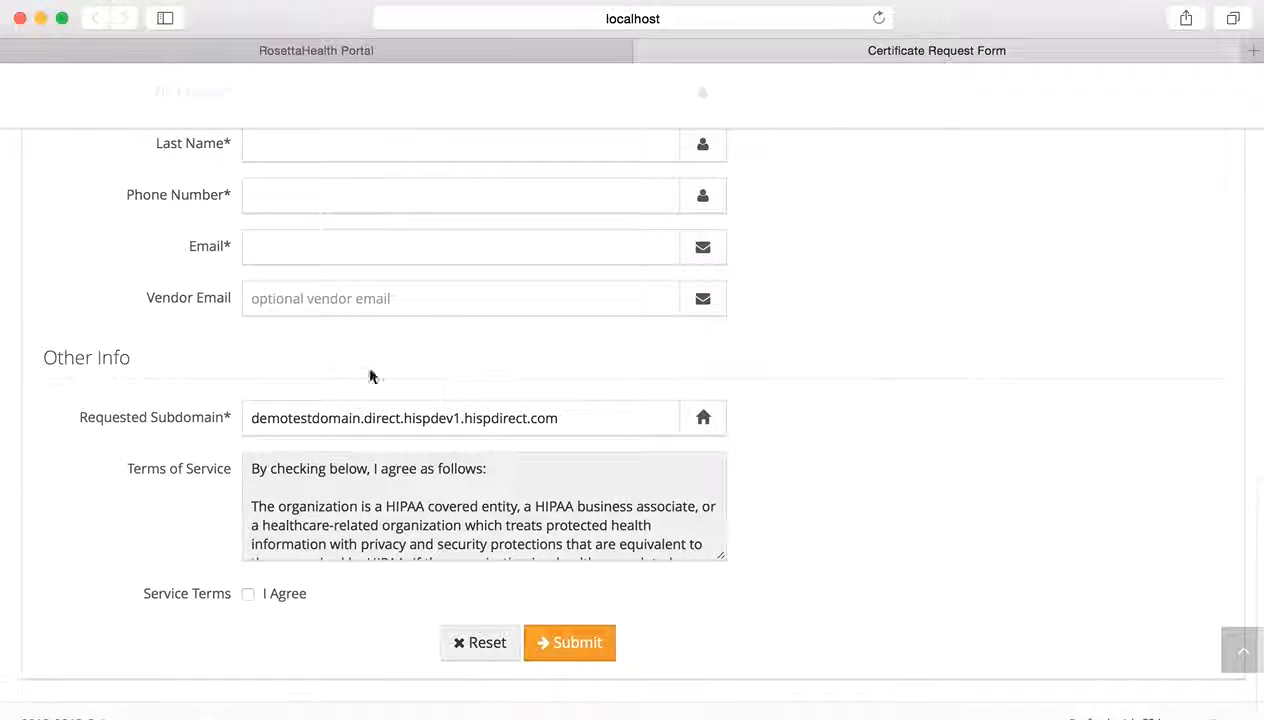
pyautogui.click(579, 421)
pyautogui.moveTo(579, 421); pyautogui.dragTo(253, 417)
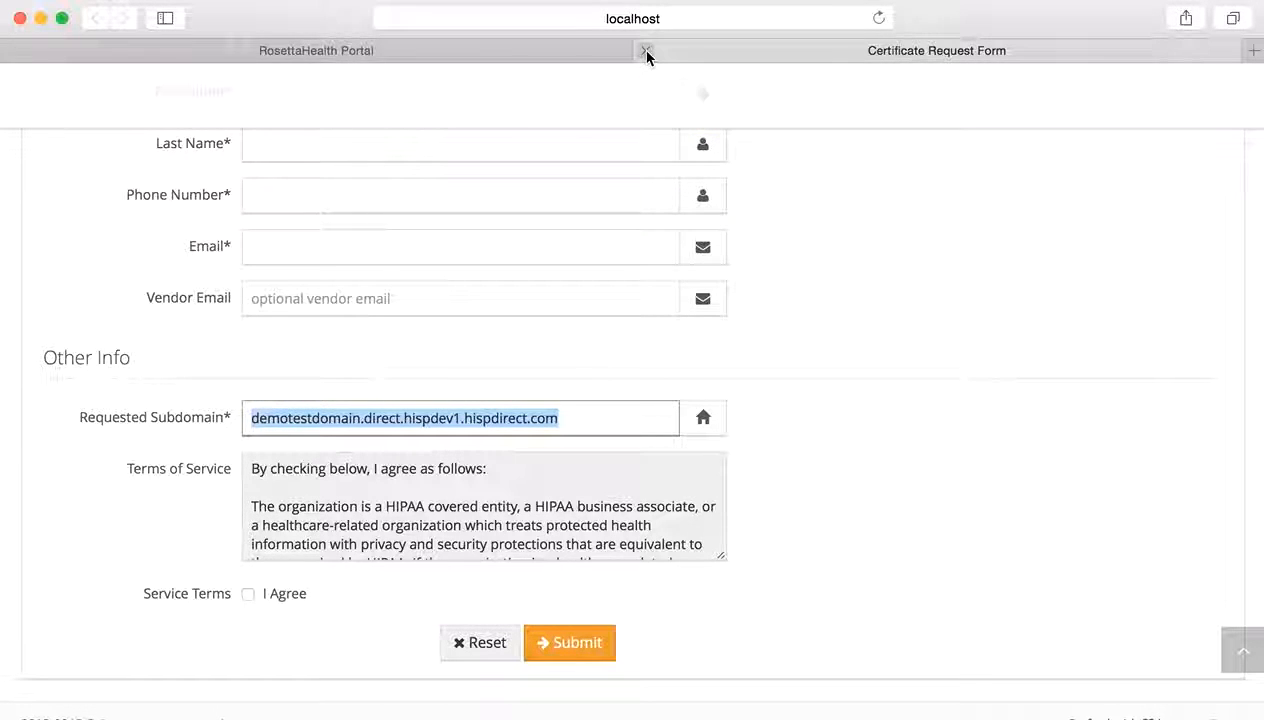
# - Back on the results tab, copy the certificate request link's address
pyautogui.click(563, 53)
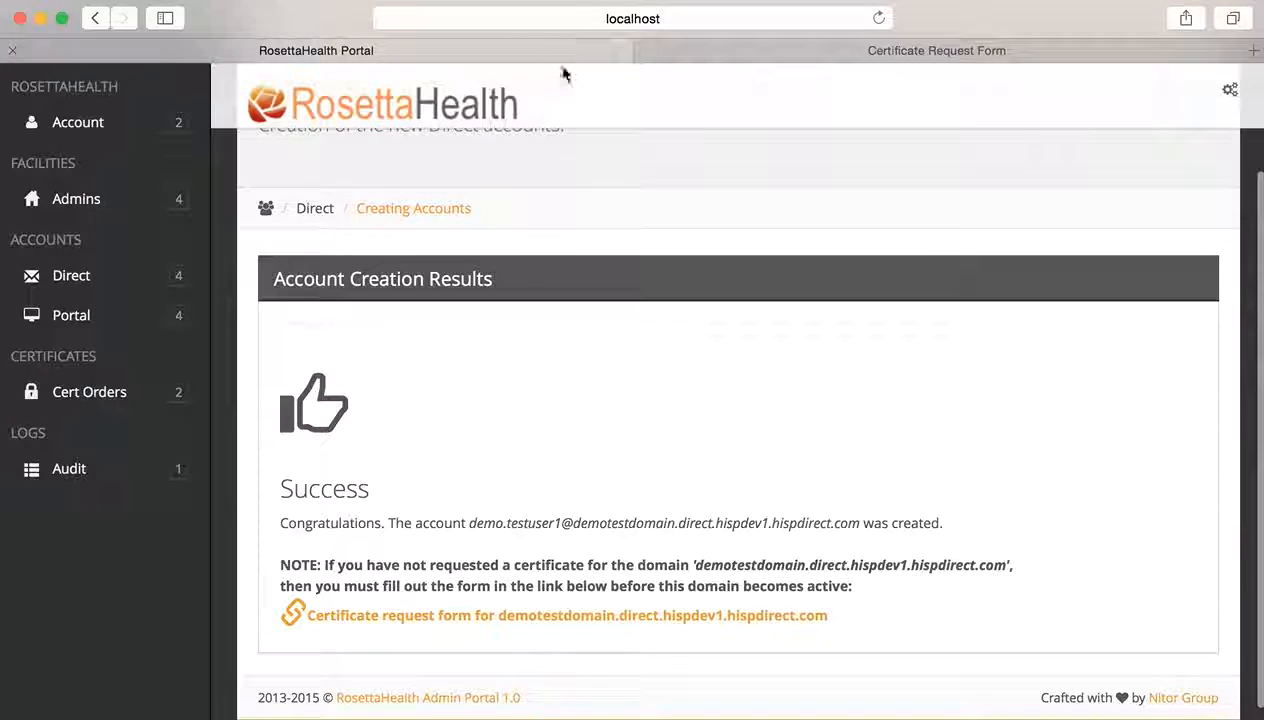
pyautogui.rightClick(474, 618)
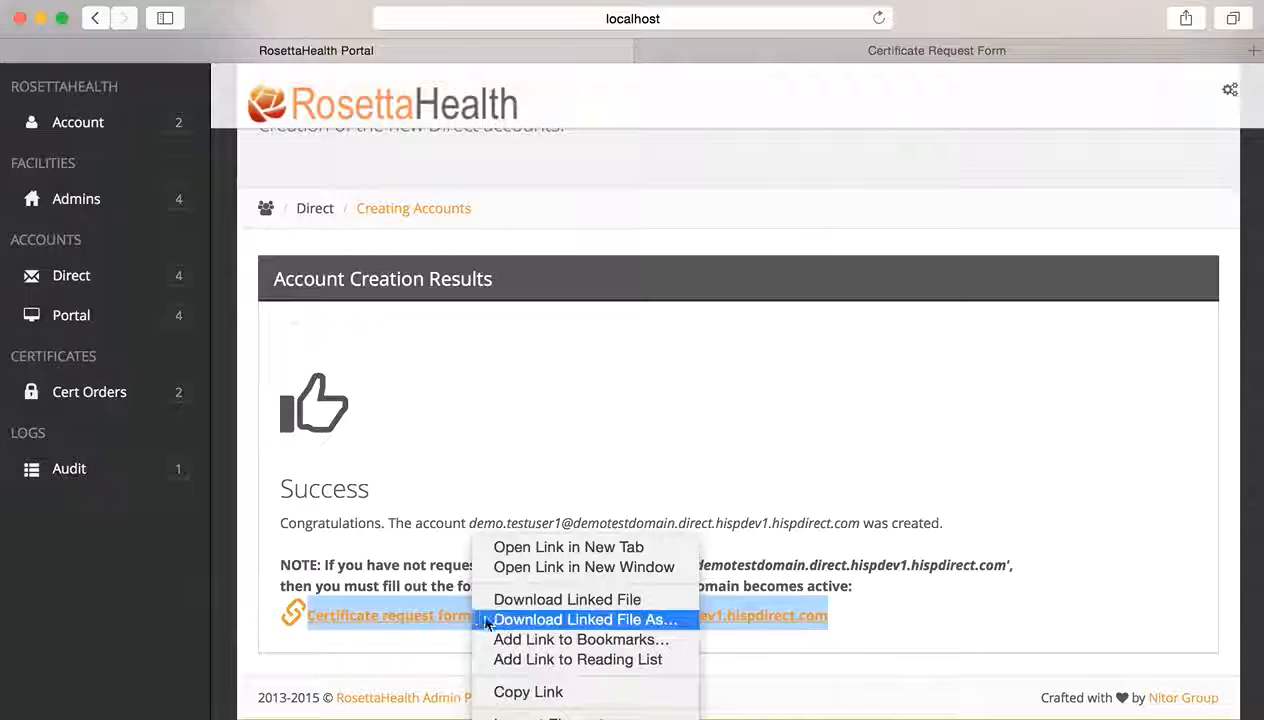
pyautogui.click(528, 692)
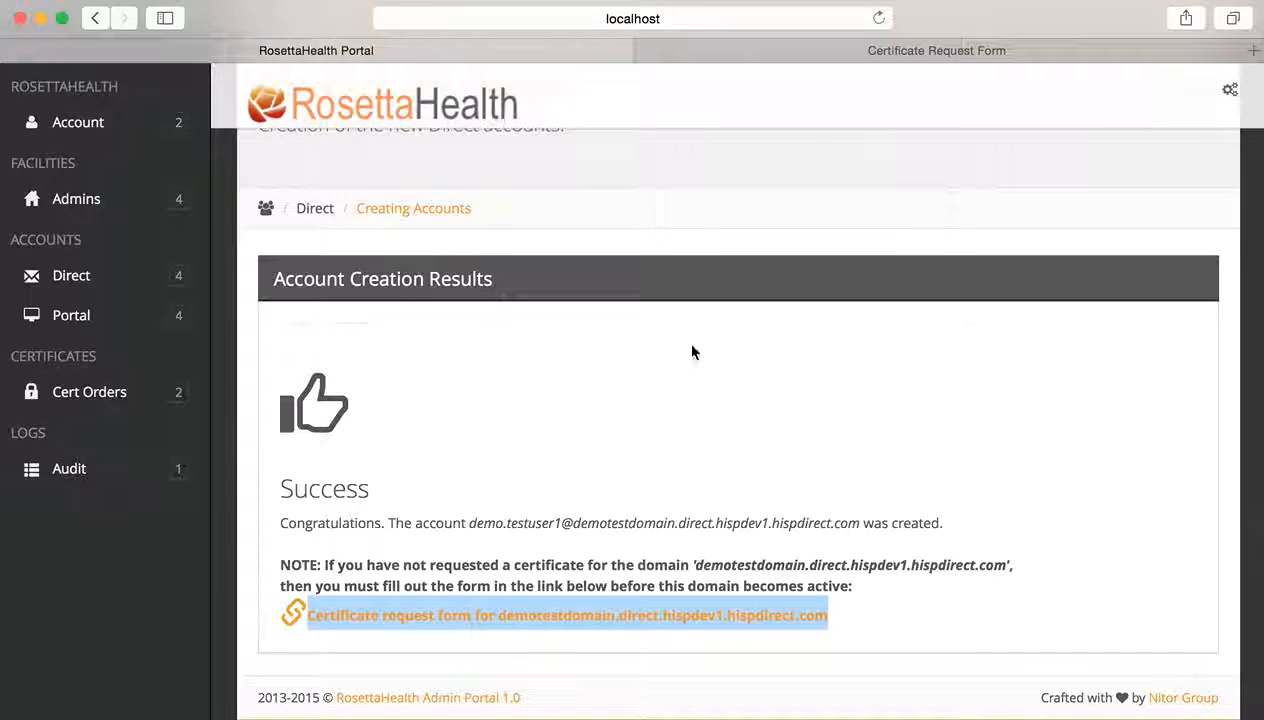
# - Scroll to the top and expand the Direct section in the sidebar
pyautogui.scroll(1, 686, 338)
pyautogui.scroll(2, 686, 338)
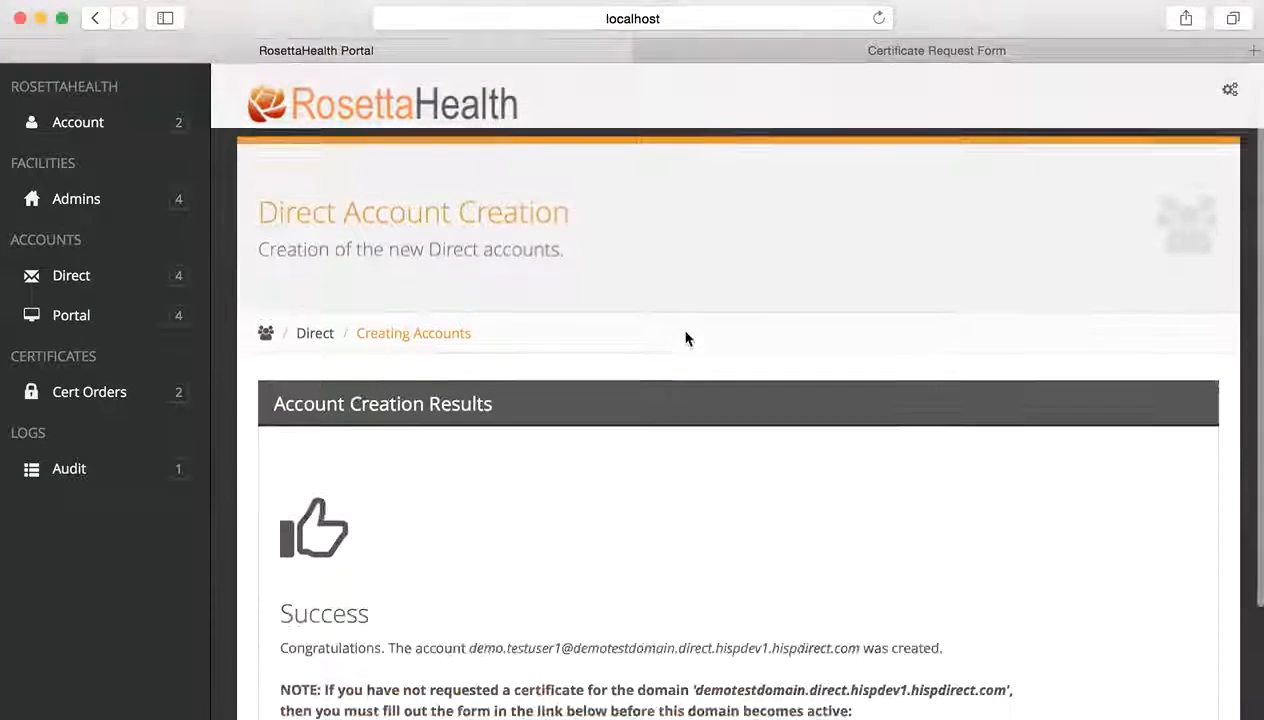
pyautogui.click(112, 280)
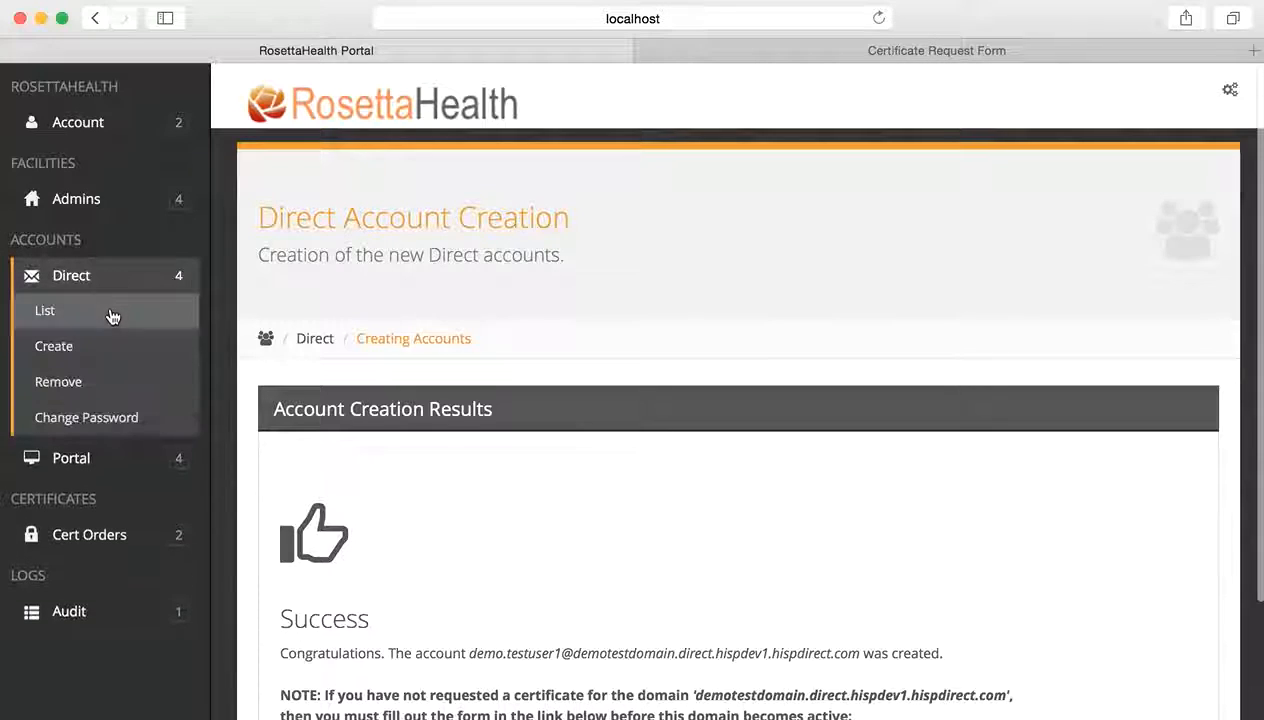
# - Sort the Direct account list by Created, newest first, and open the top account's update form
pyautogui.click(110, 312)
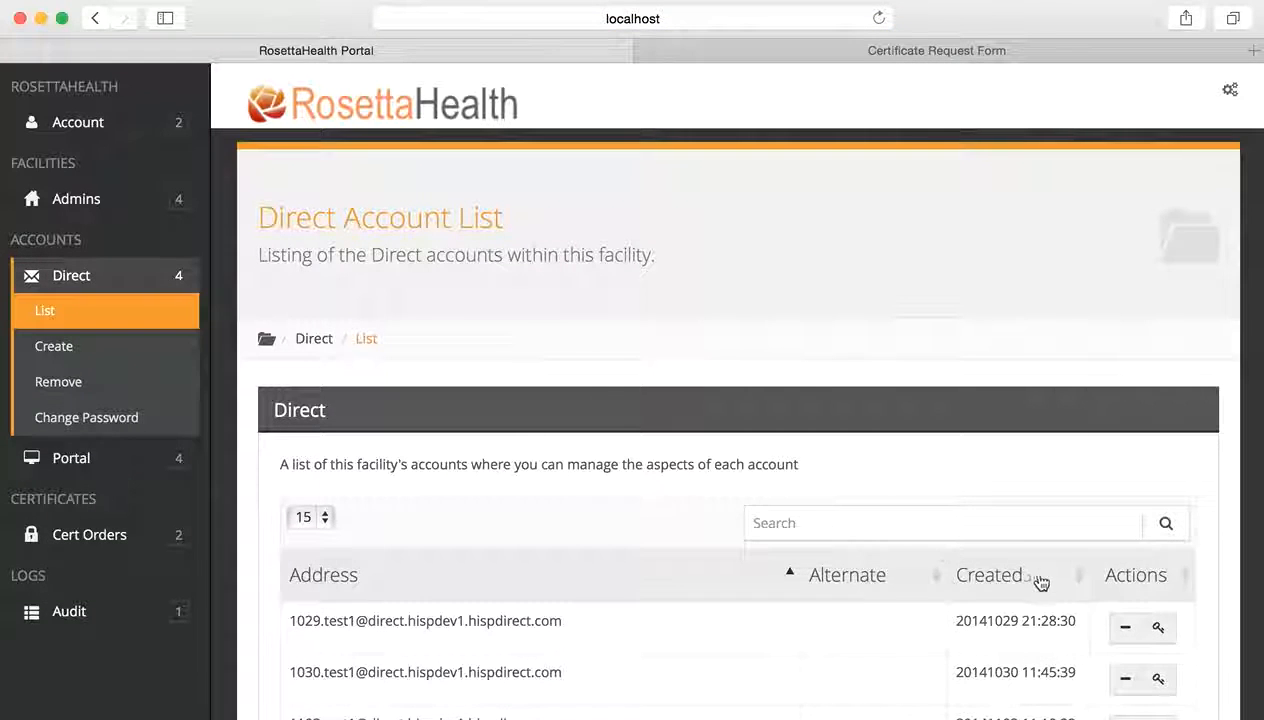
pyautogui.click(1076, 580)
pyautogui.click(1076, 581)
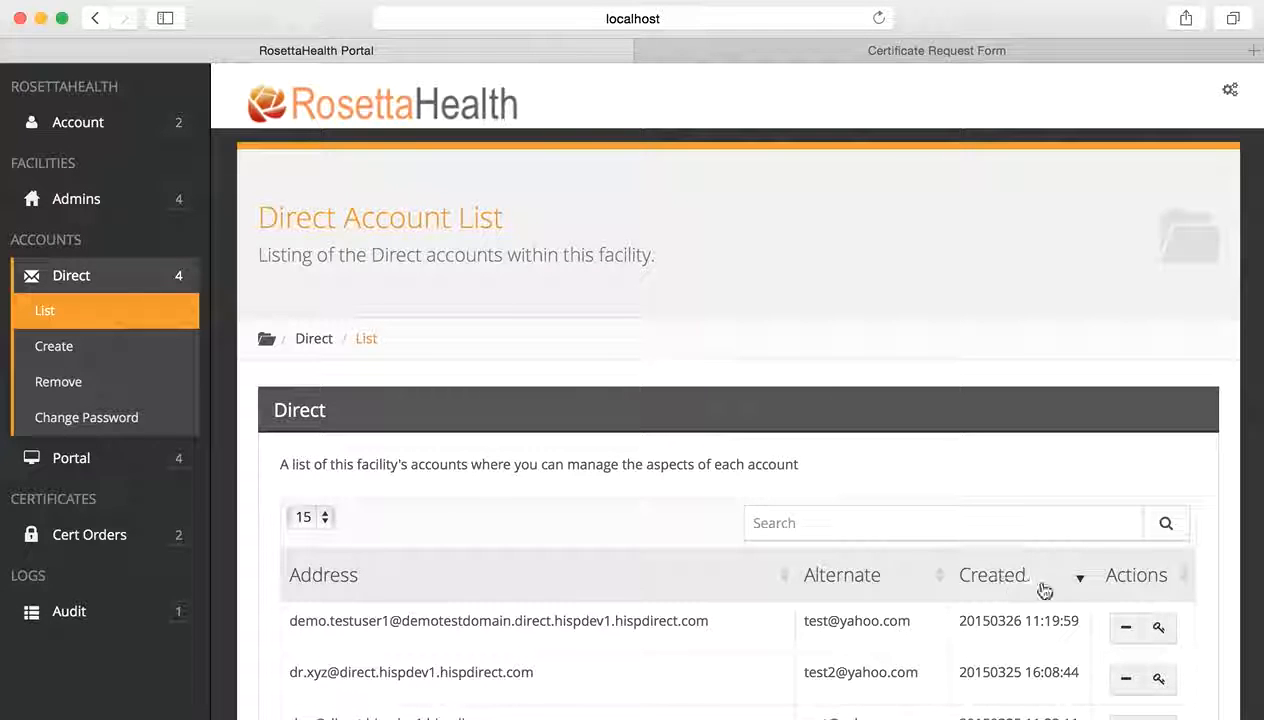
pyautogui.click(1073, 582)
pyautogui.click(1073, 582)
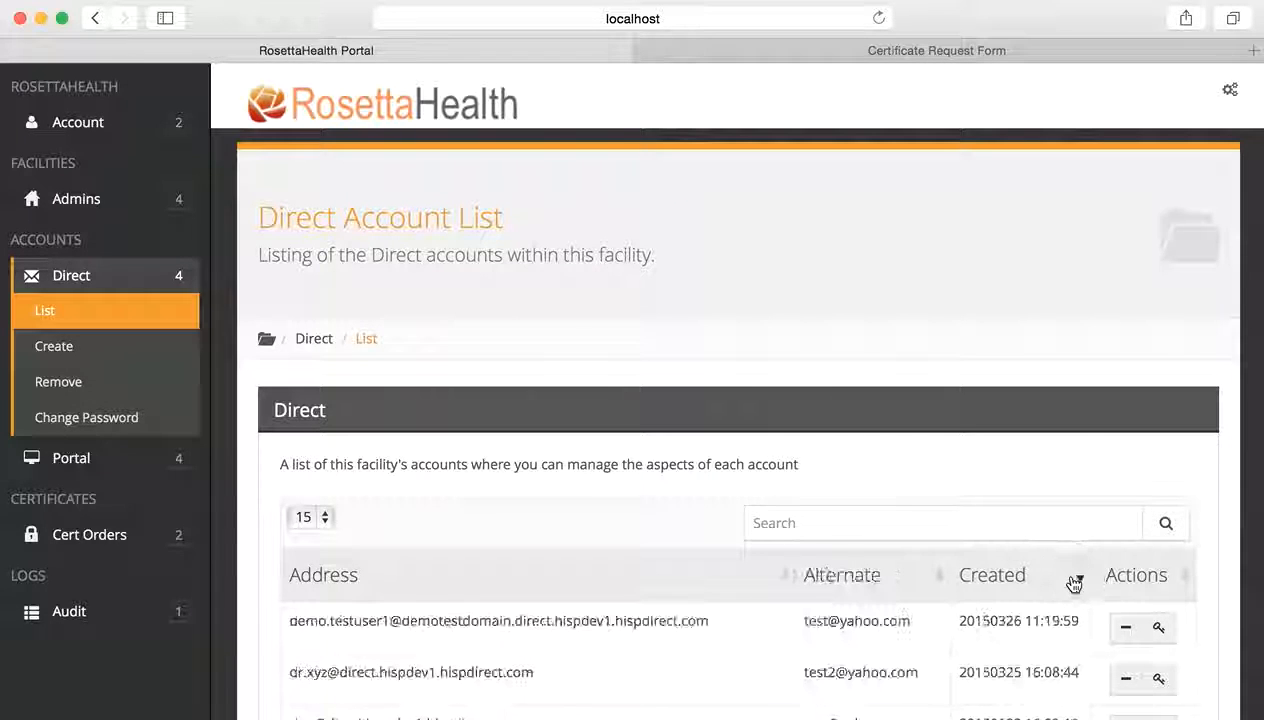
pyautogui.scroll(-3, 1060, 572)
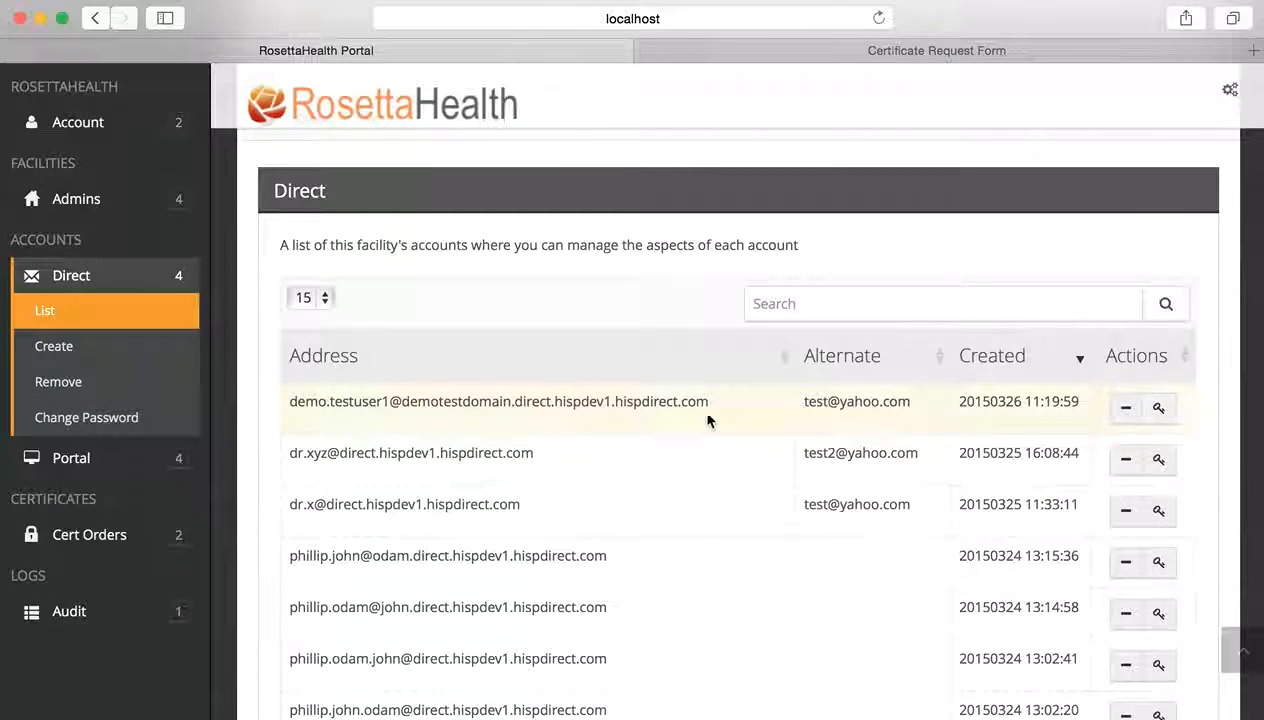
pyautogui.click(1160, 410)
pyautogui.scroll(-2, 793, 540)
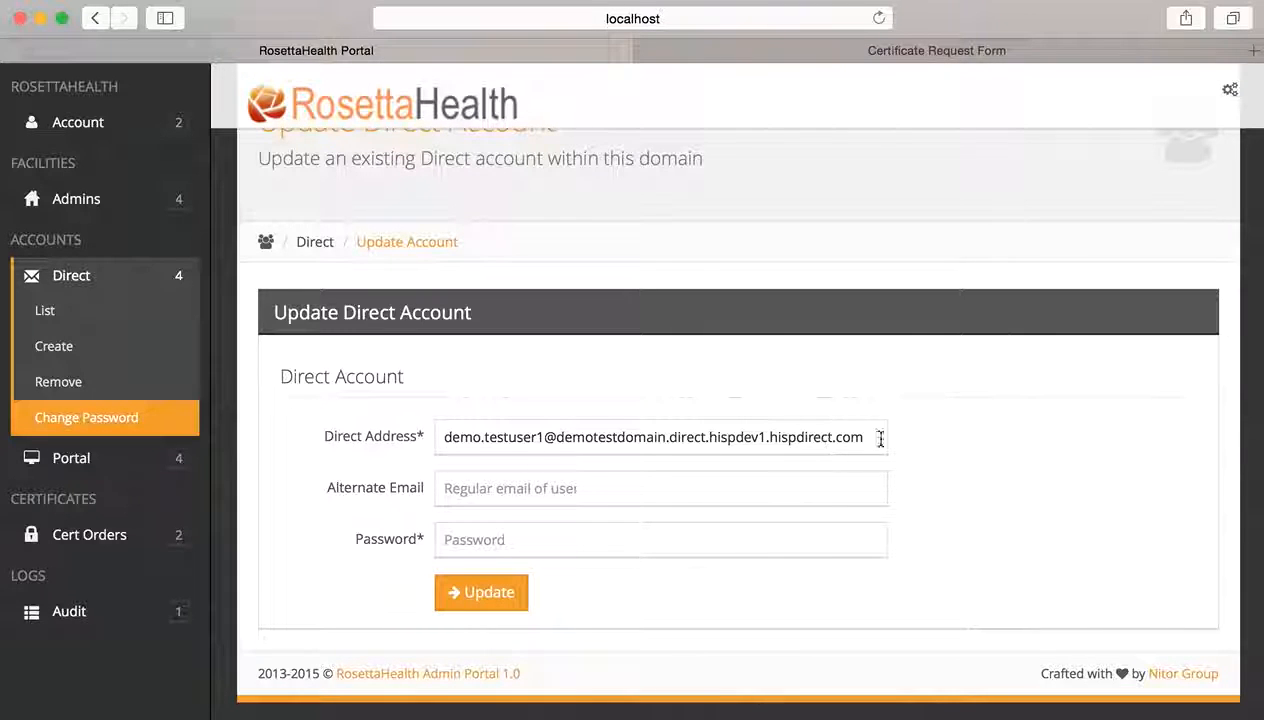
# - Enter a new alternate e-mail and password for the newest account and save the update
pyautogui.moveTo(883, 437); pyautogui.dragTo(443, 424)
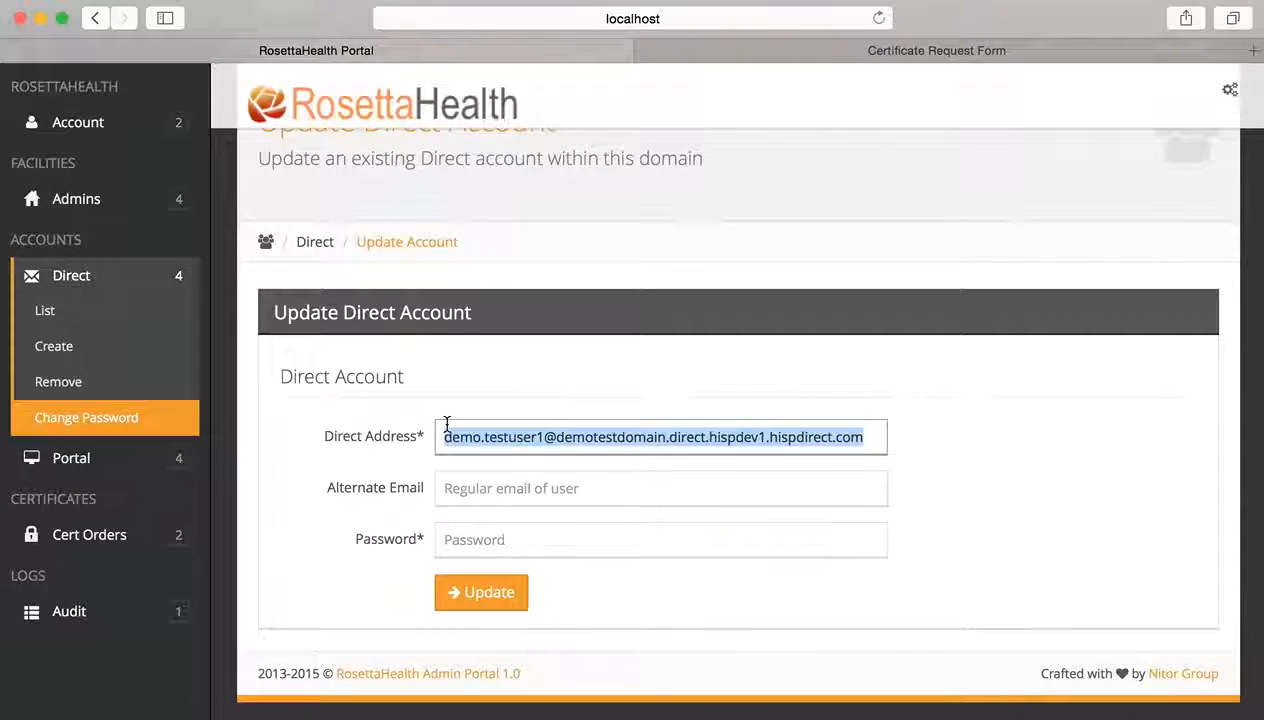
pyautogui.click(475, 489)
pyautogui.write('test2')
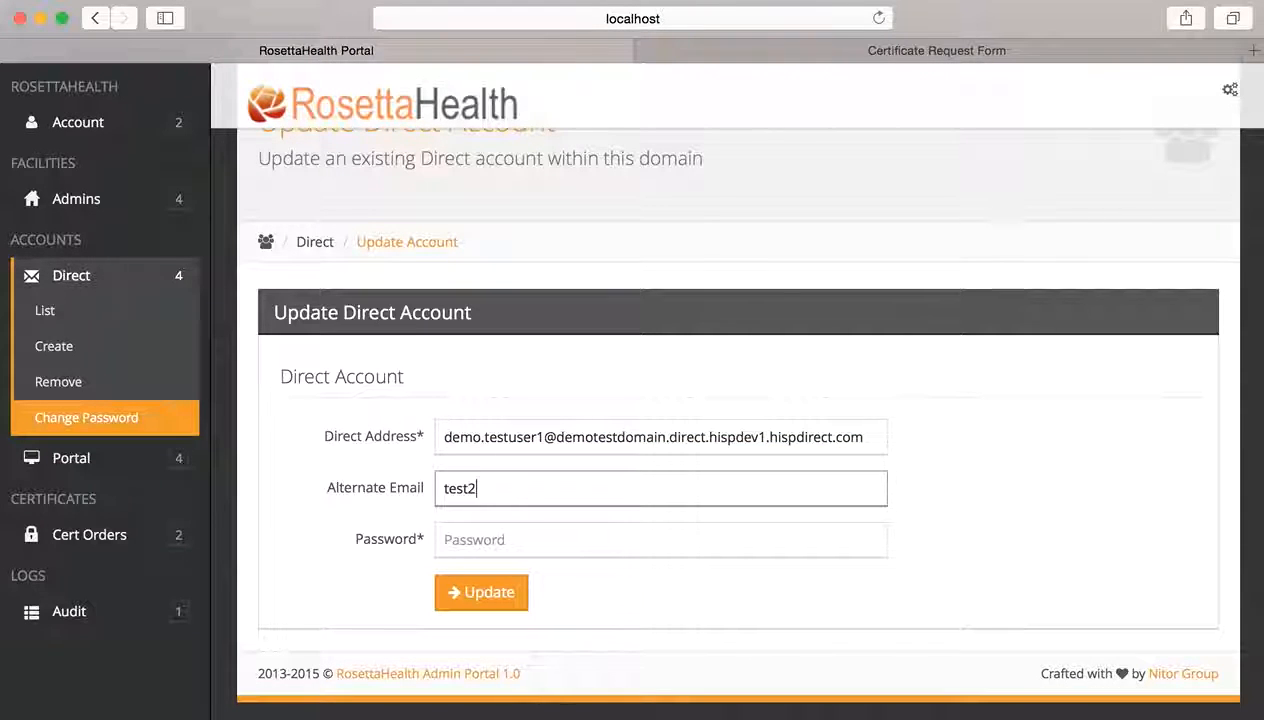
pyautogui.write('@yah')
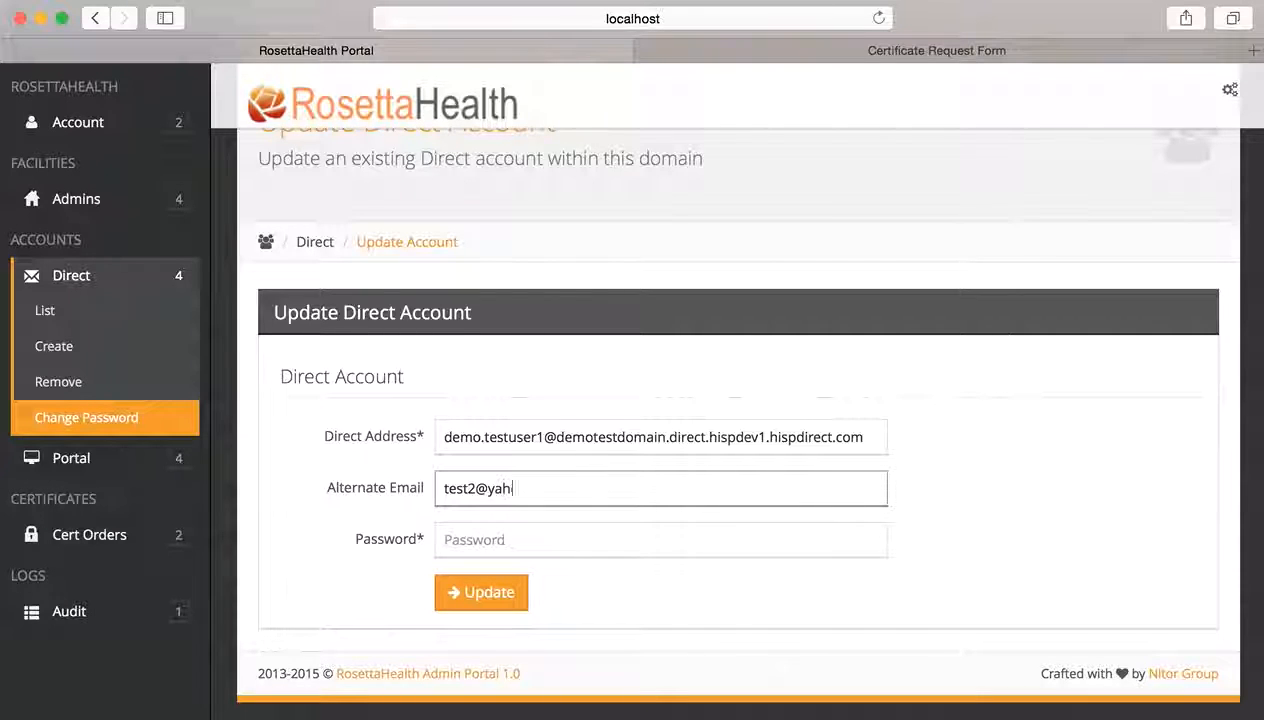
pyautogui.write('oo.com')
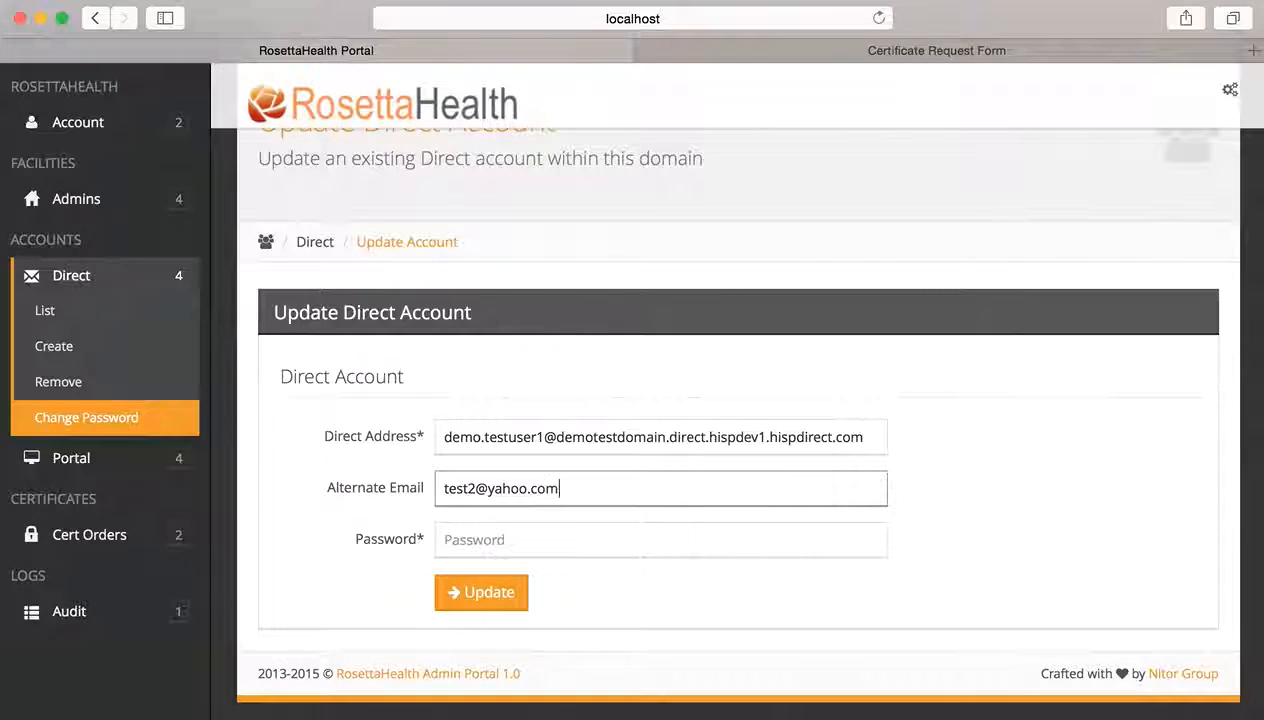
pyautogui.press('Tab')
pyautogui.write('test')
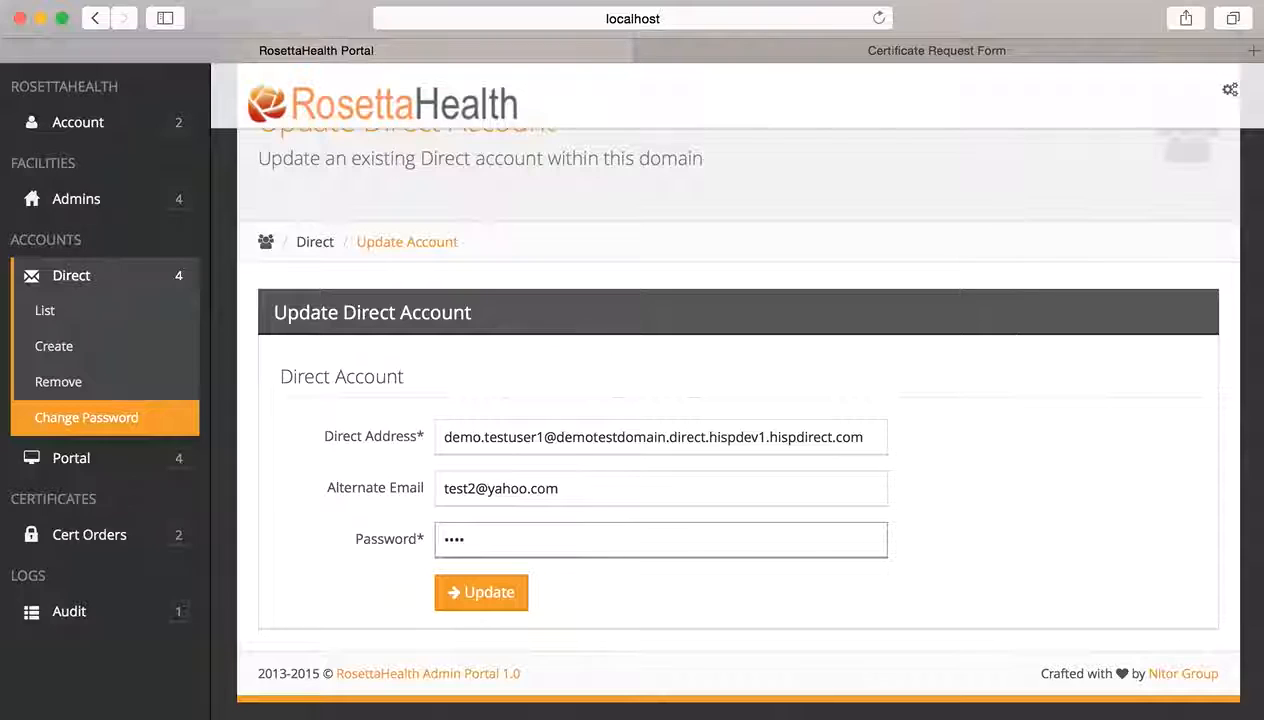
pyautogui.press('BackSpace')
pyautogui.press('BackSpace')
pyautogui.press('BackSpace')
pyautogui.press('BackSpace')
pyautogui.write('test12')
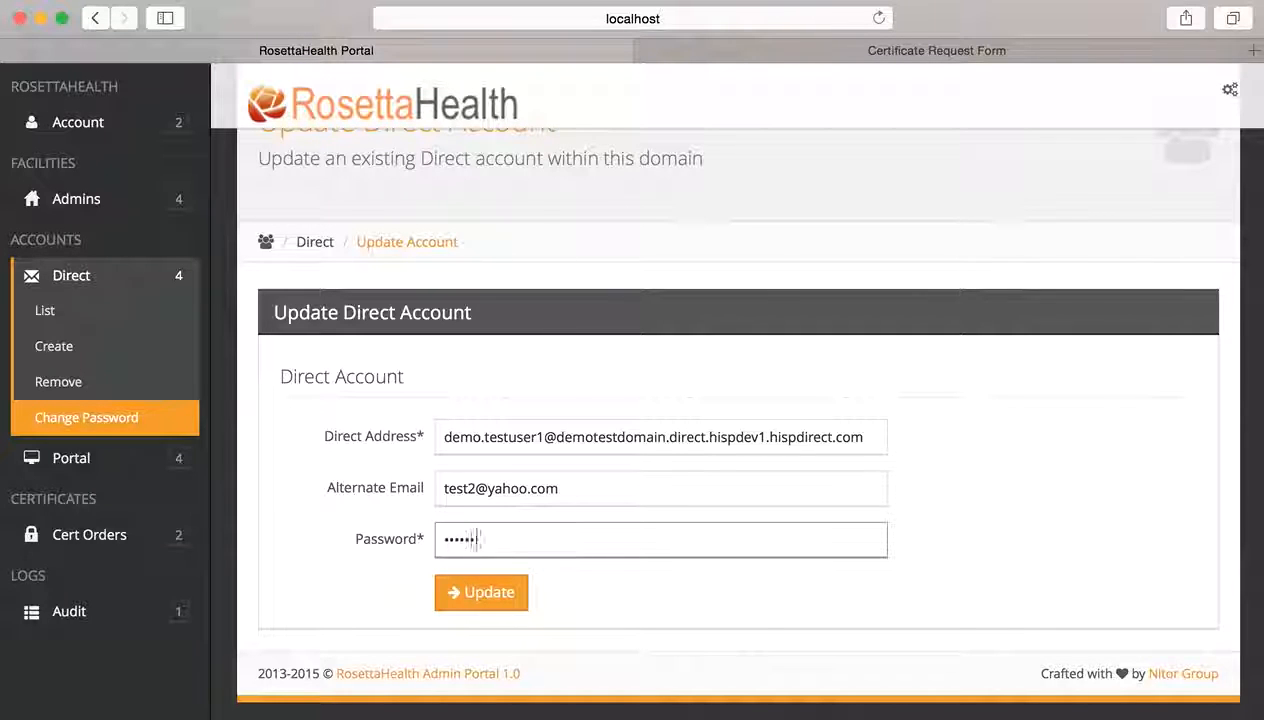
pyautogui.write('34')
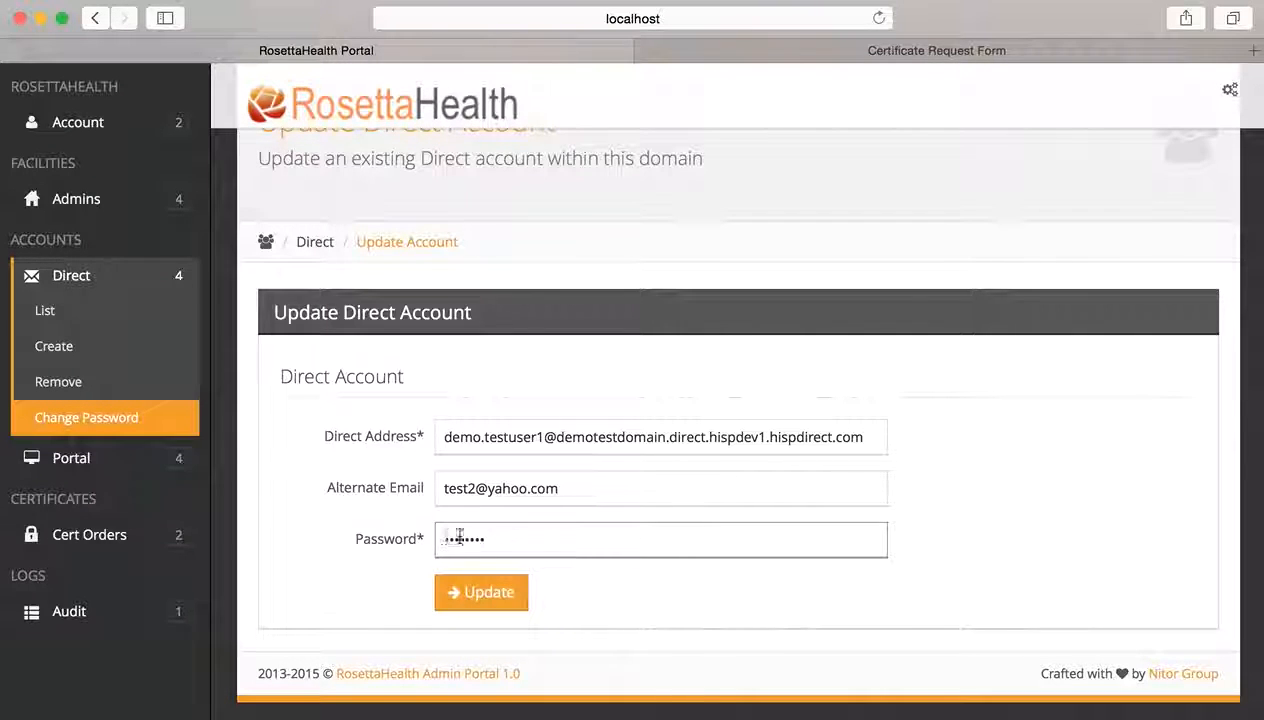
pyautogui.click(484, 596)
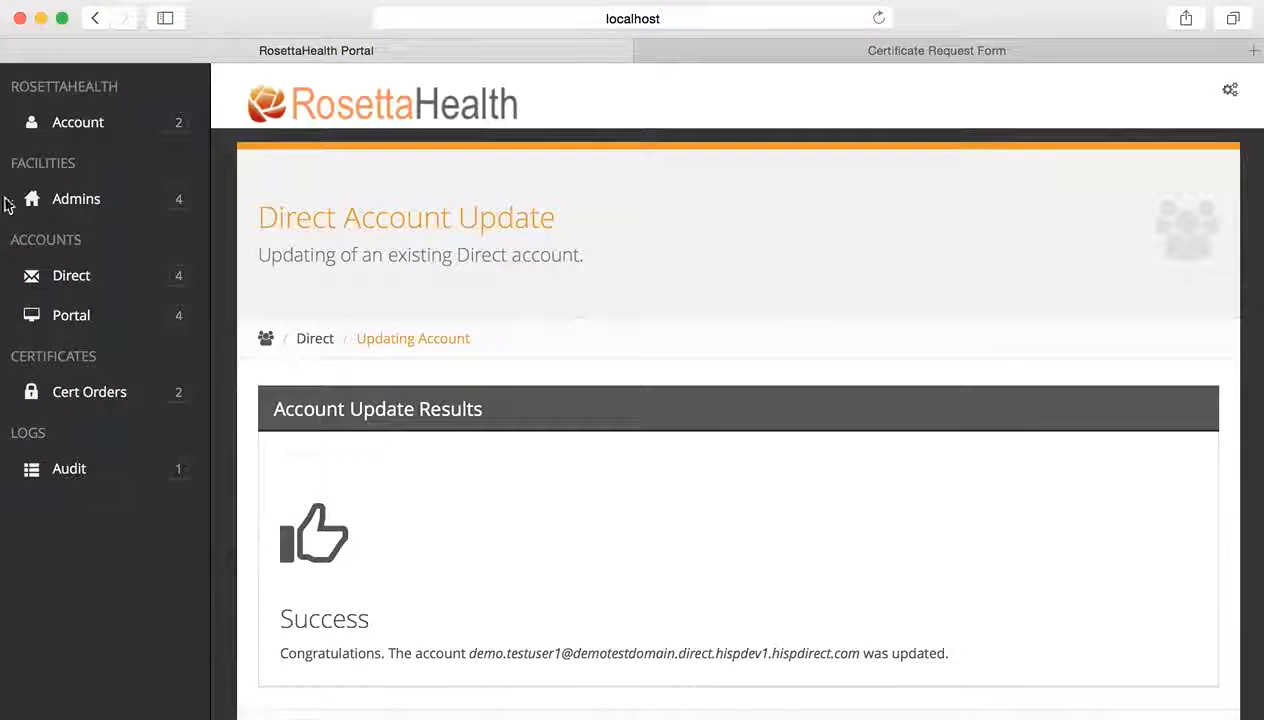
pyautogui.click(68, 273)
# - List Direct accounts newest first and check the top account's updated alternate e-mail
pyautogui.click(85, 312)
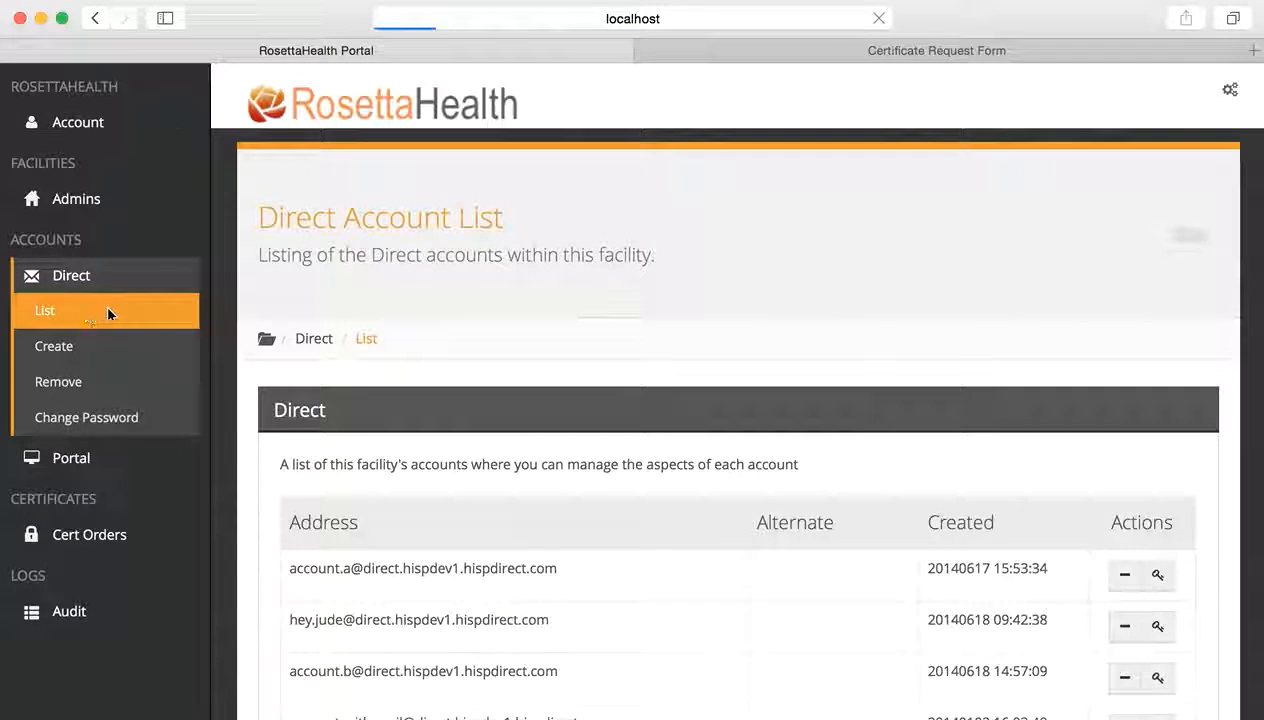
pyautogui.click(1073, 586)
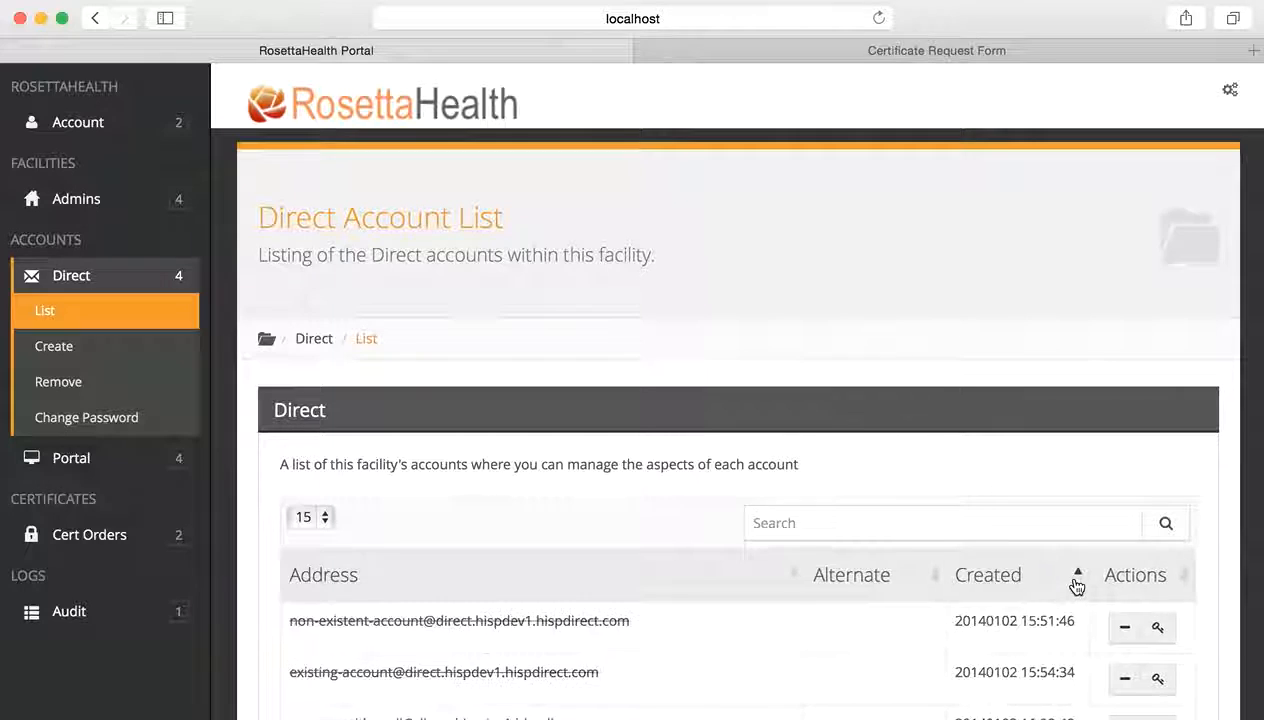
pyautogui.click(1074, 585)
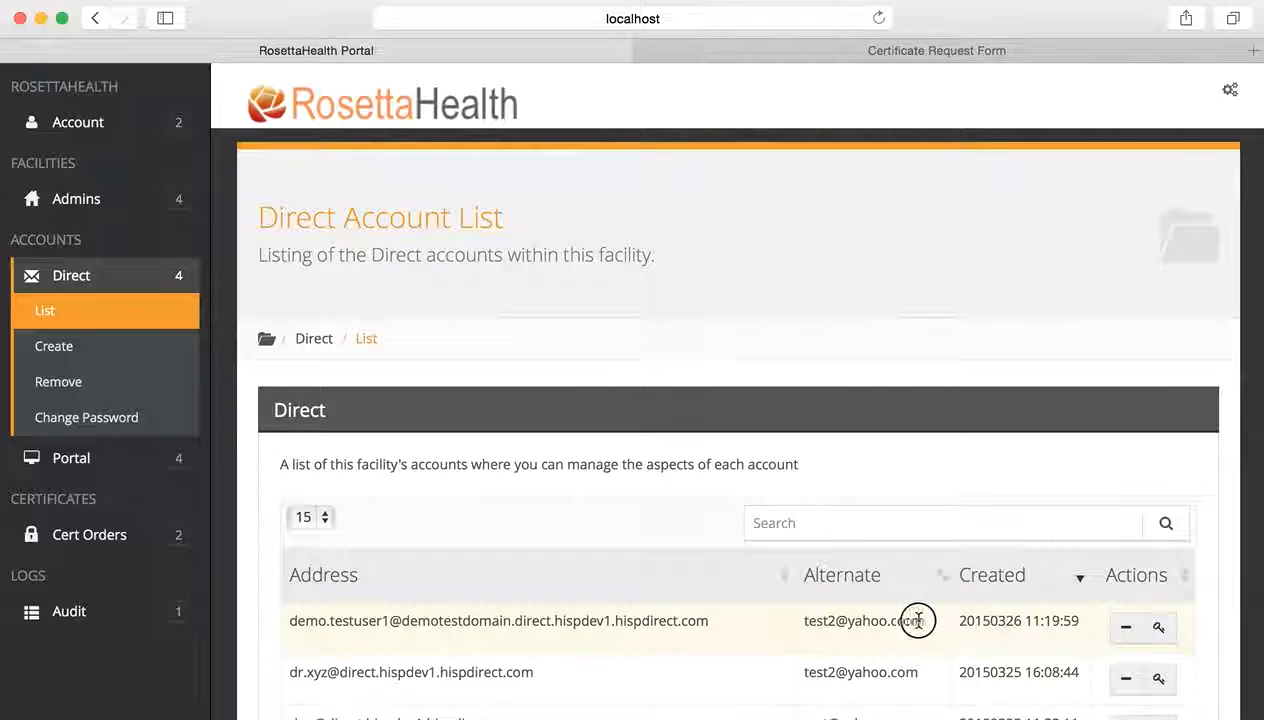
pyautogui.moveTo(917, 618); pyautogui.dragTo(800, 617)
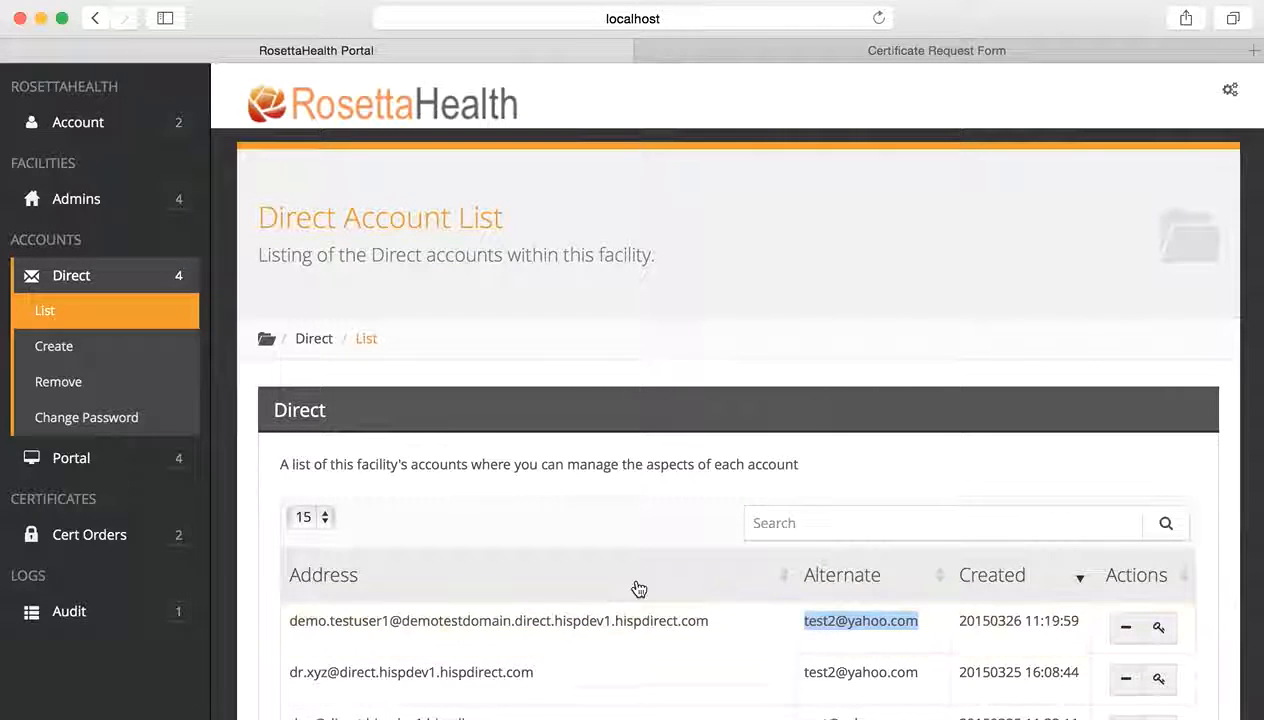
pyautogui.scroll(-3, 637, 580)
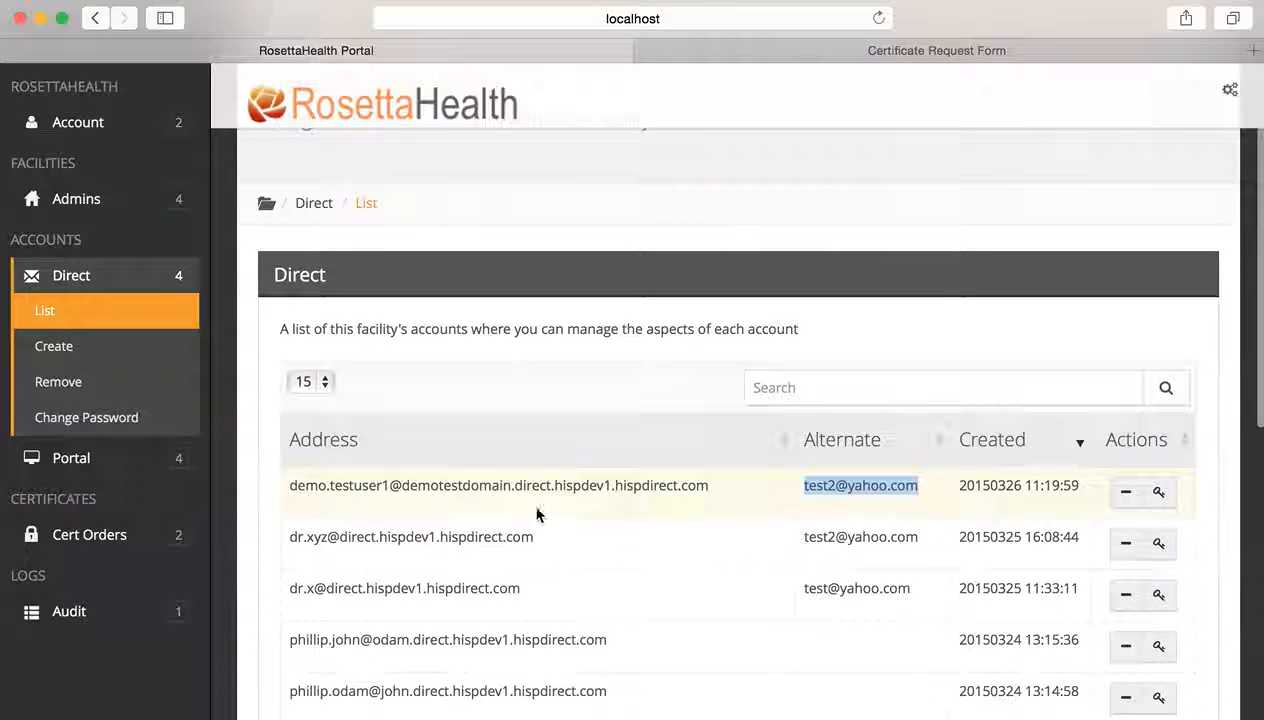
# - Re-sort the Direct list newest first and open the Delete form for the newest account
pyautogui.click(86, 415)
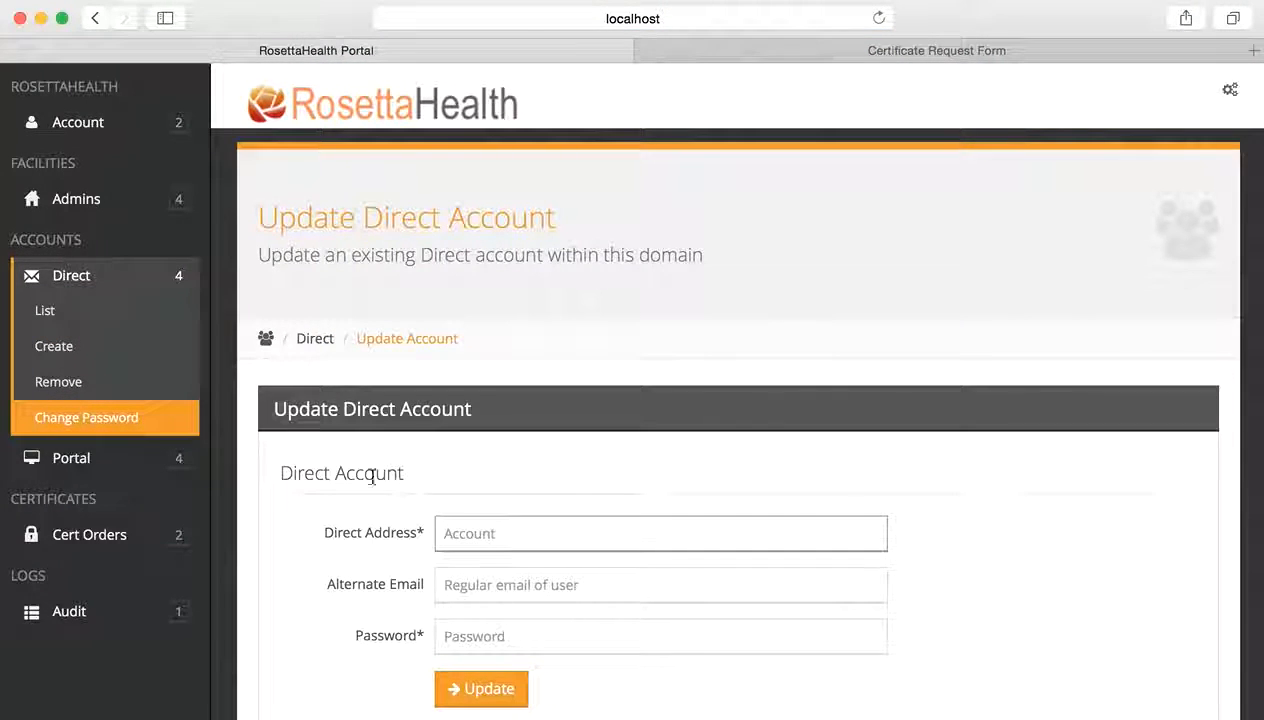
pyautogui.click(110, 320)
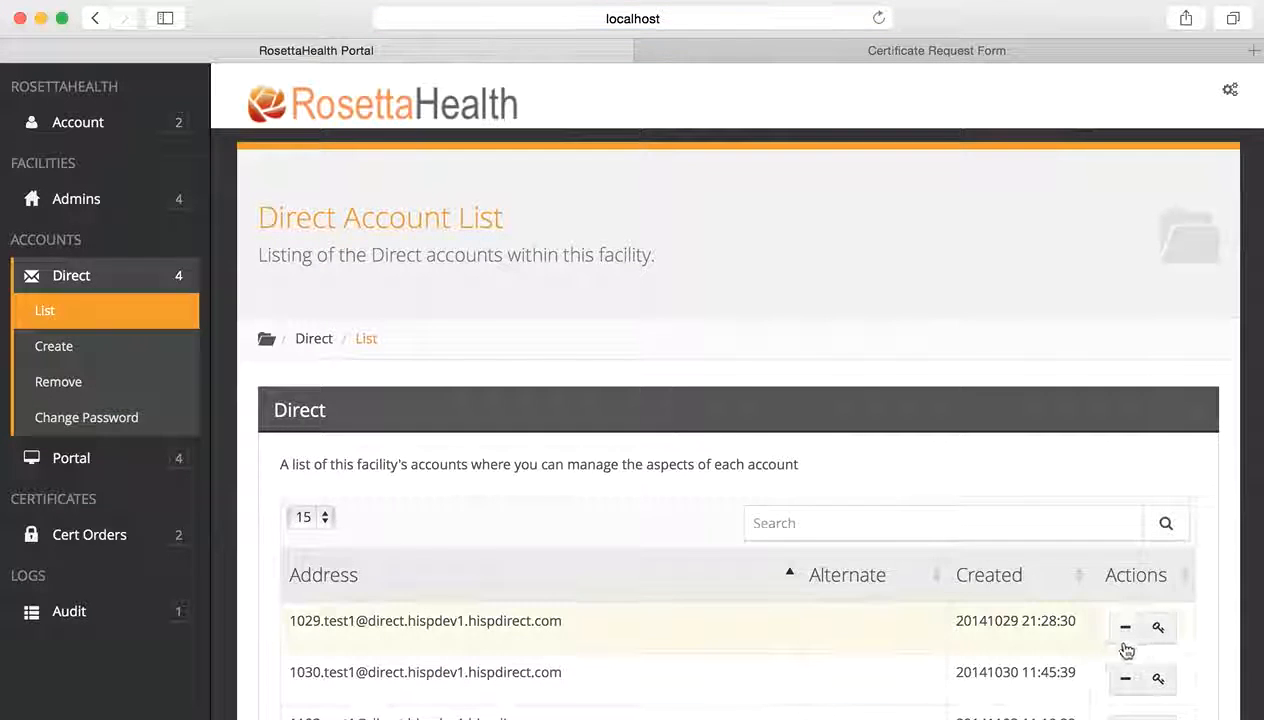
pyautogui.scroll(-4, 793, 503)
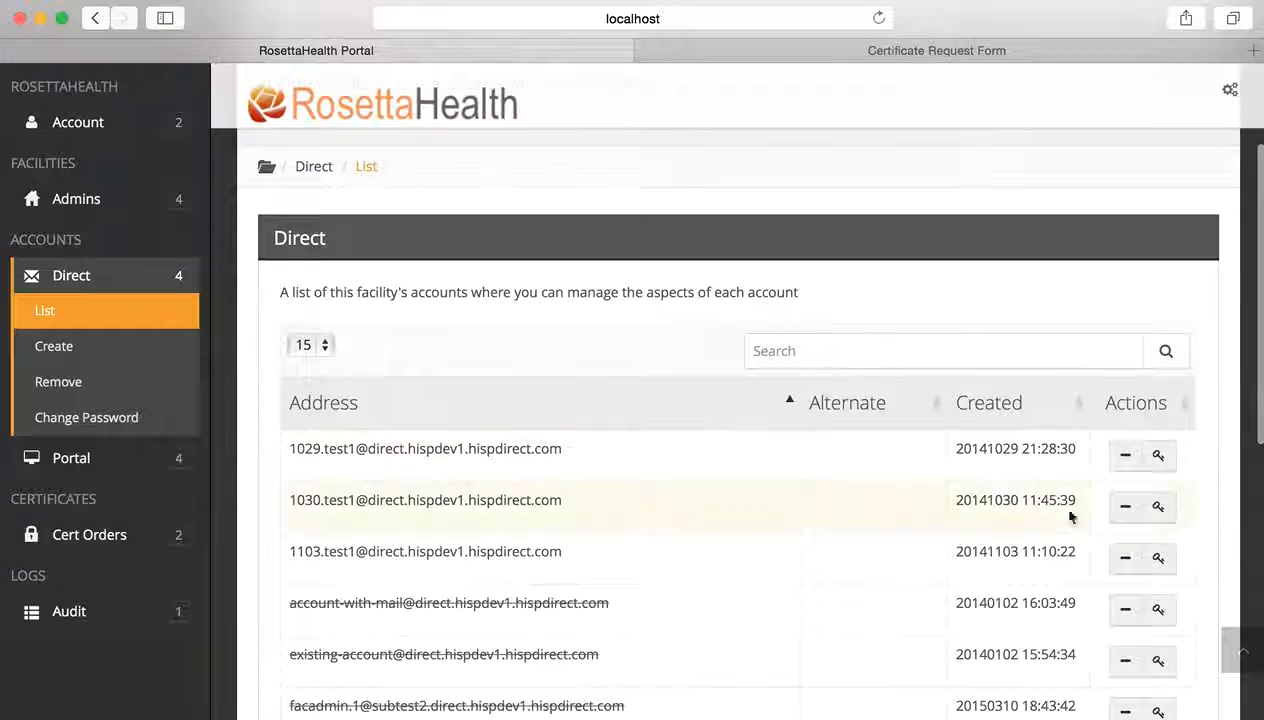
pyautogui.click(1079, 404)
pyautogui.click(1077, 402)
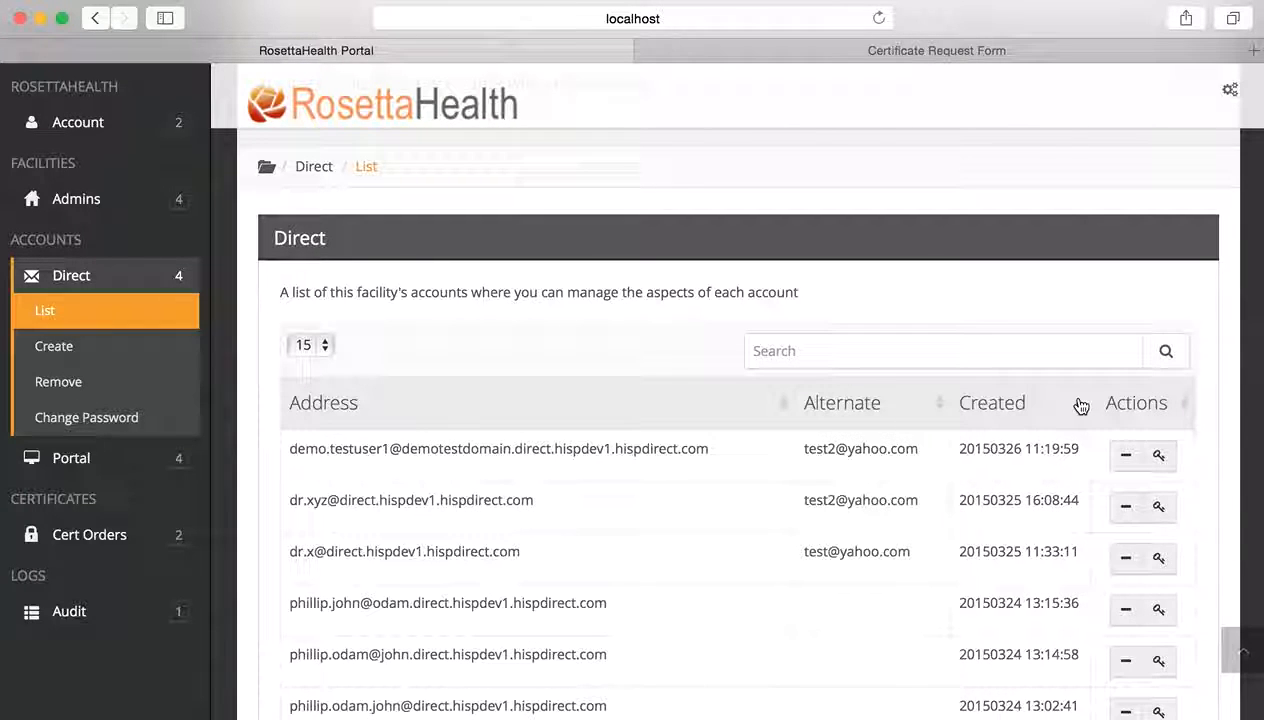
pyautogui.click(1127, 462)
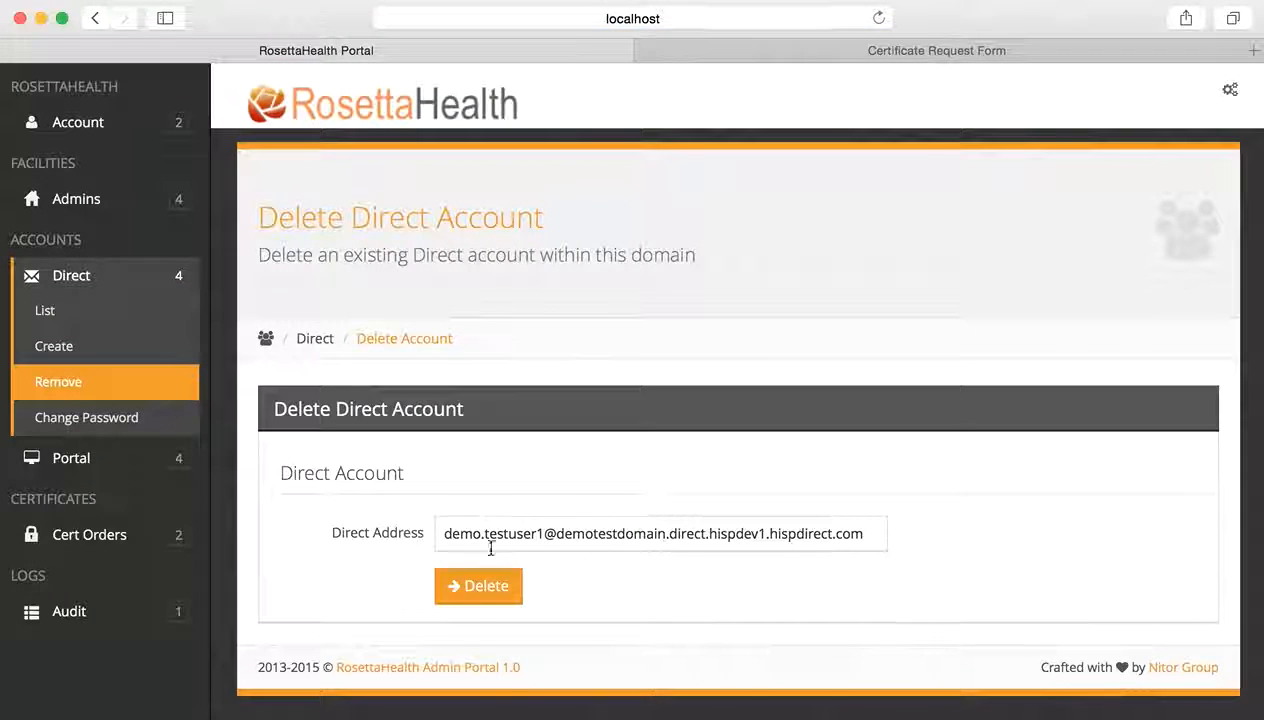
# - Delete the newest Direct account, then relist Direct accounts sorted by Created, newest first
pyautogui.moveTo(866, 528); pyautogui.dragTo(419, 526)
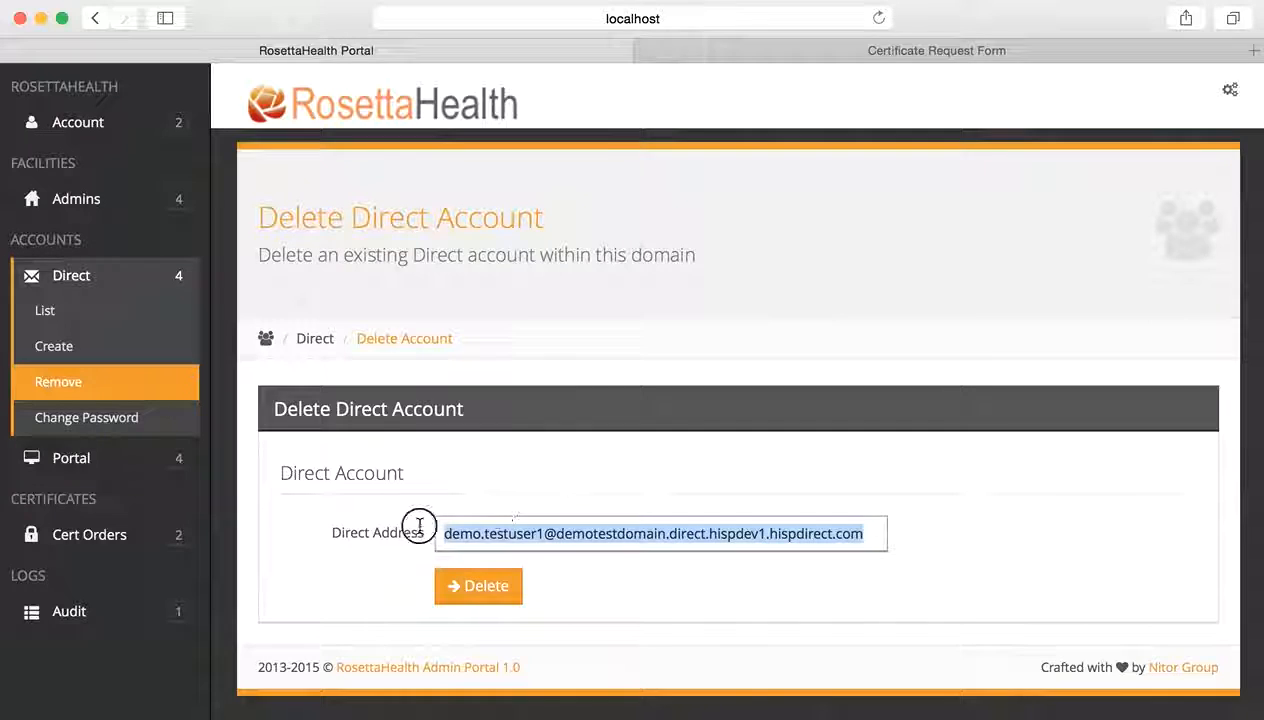
pyautogui.click(485, 596)
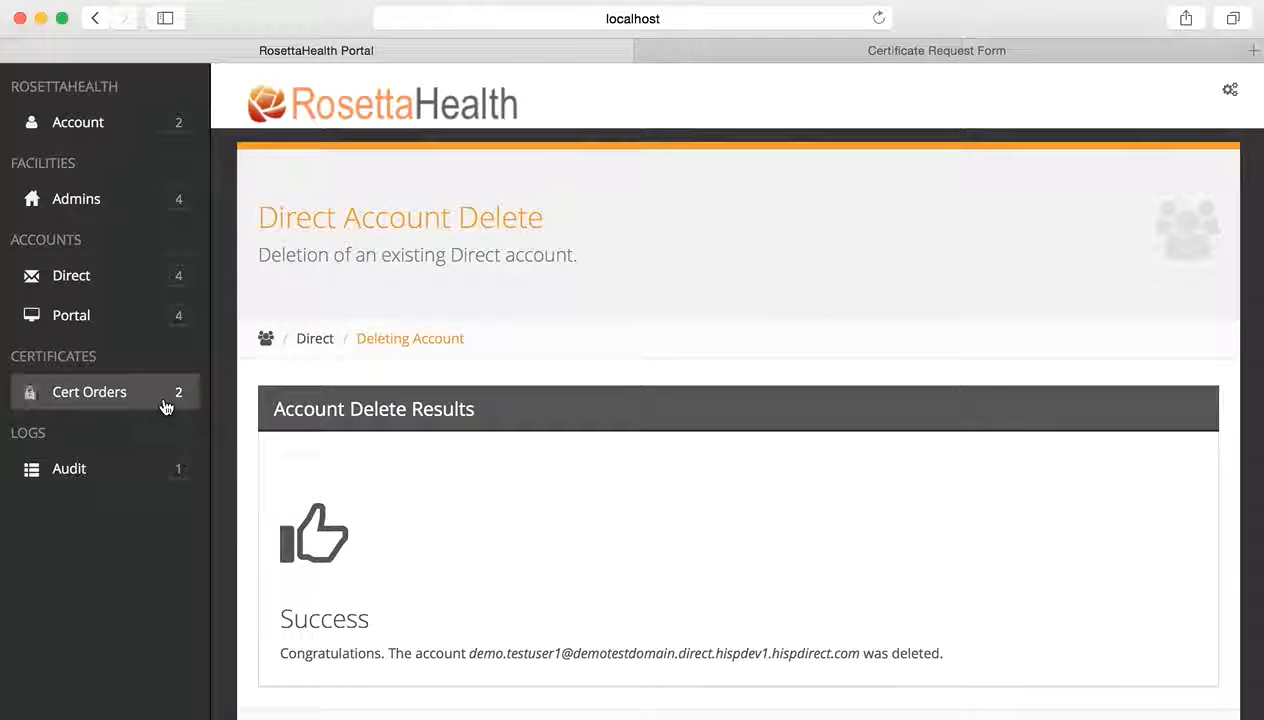
pyautogui.click(84, 277)
pyautogui.click(90, 310)
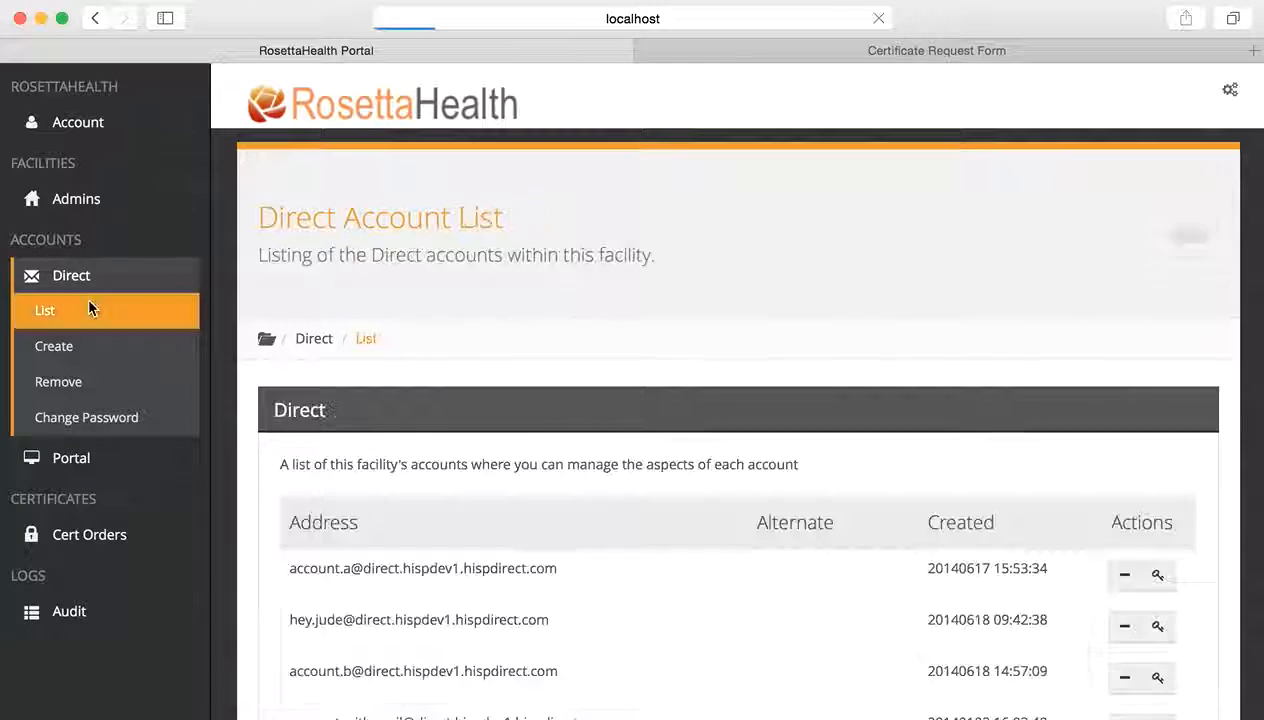
pyautogui.click(1080, 580)
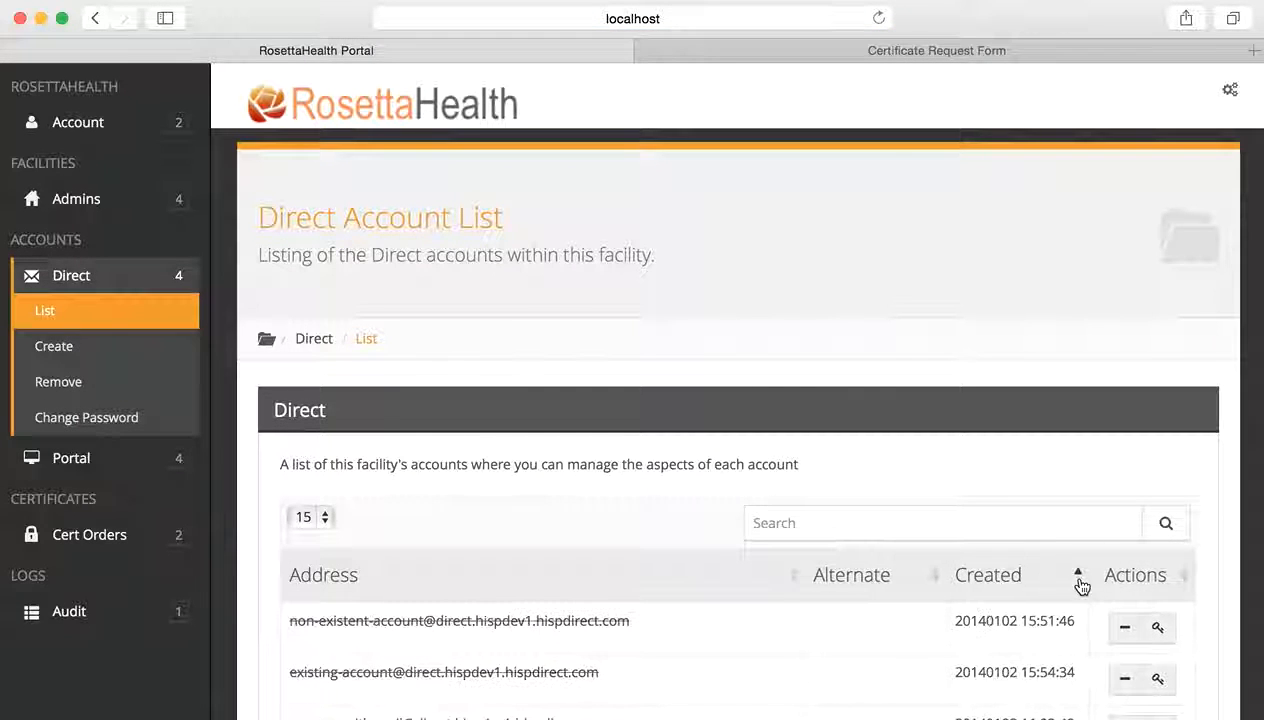
pyautogui.click(1080, 582)
pyautogui.scroll(-3, 658, 579)
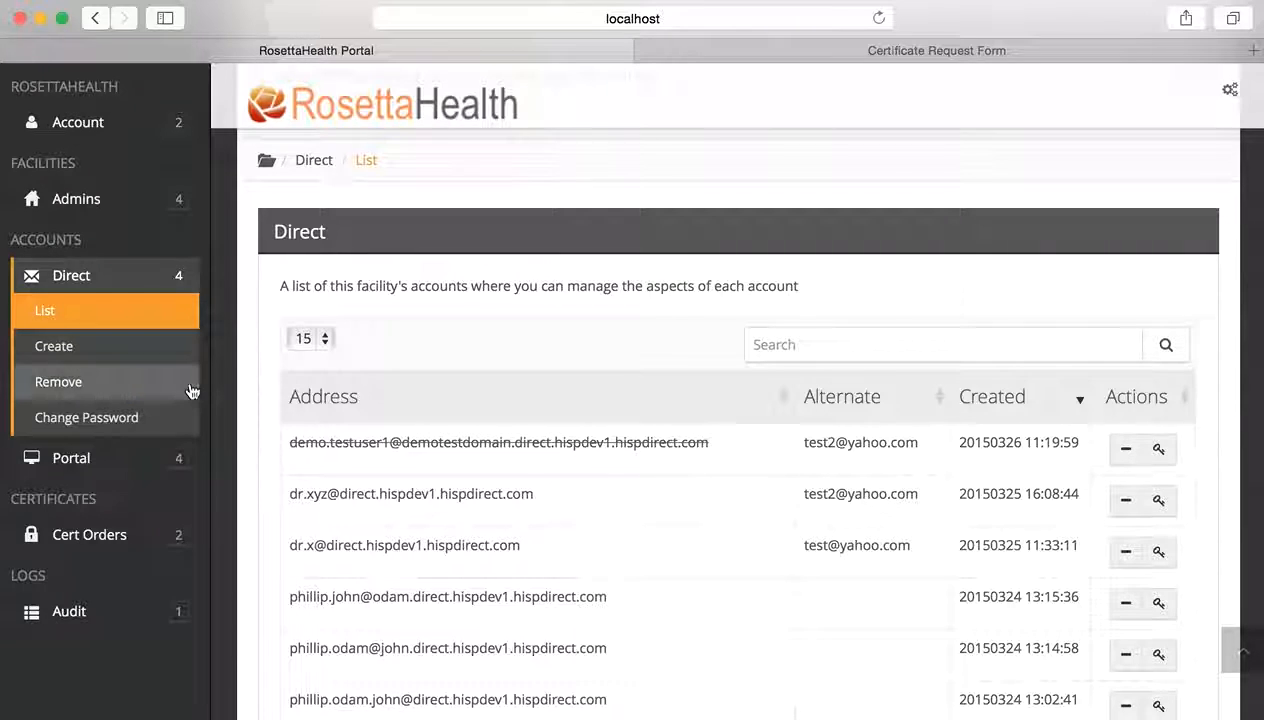
# - Bring up the Portal > Create User form for building a user from a Direct account
pyautogui.click(102, 462)
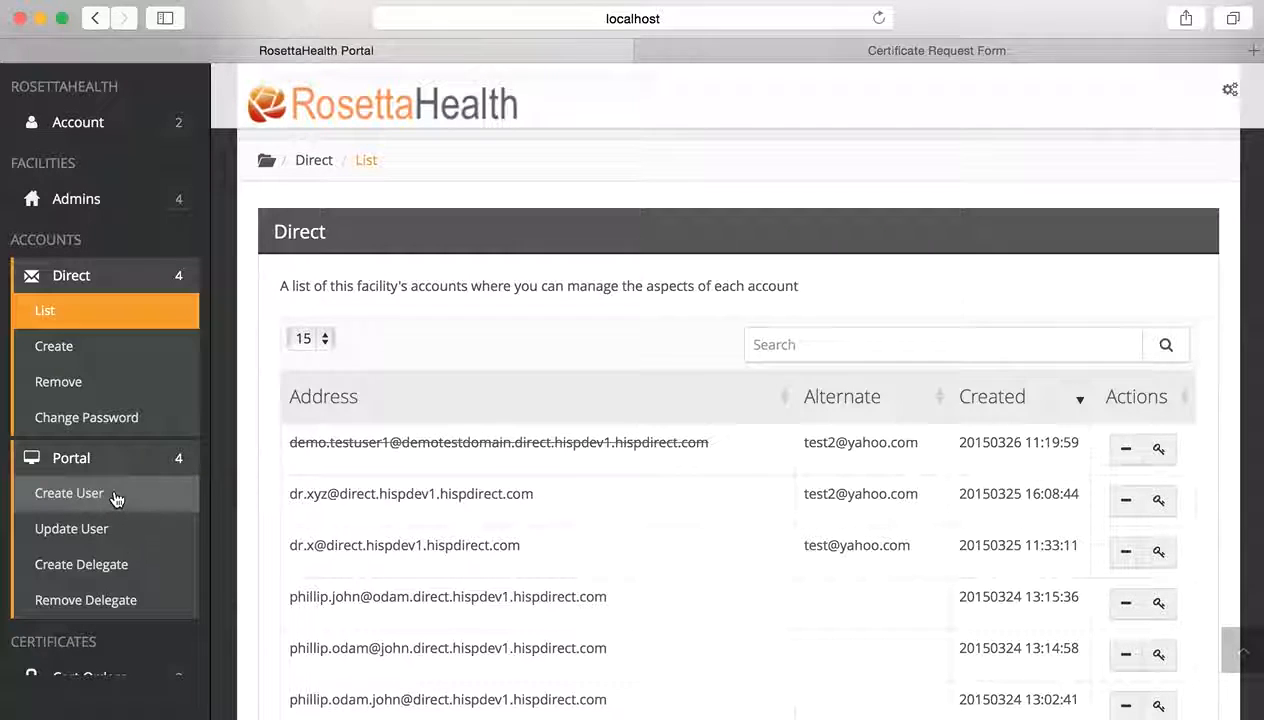
pyautogui.click(116, 497)
pyautogui.scroll(-5, 508, 503)
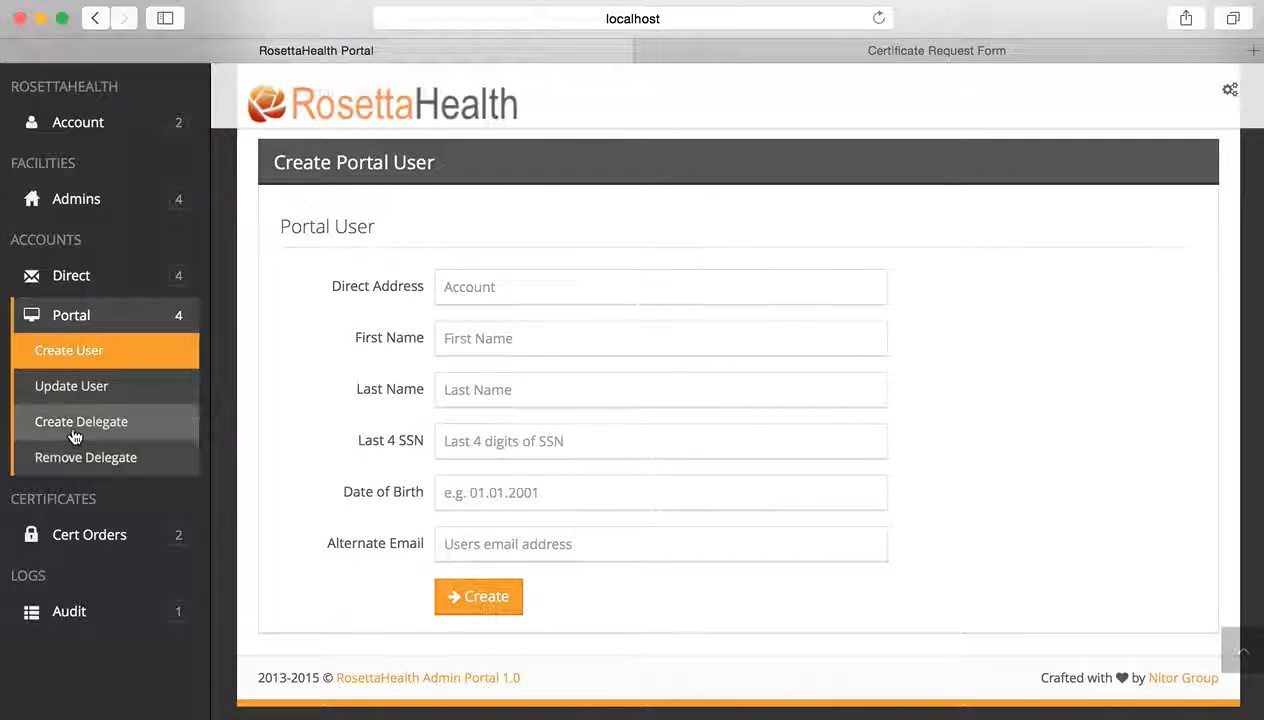
pyautogui.scroll(5, 449, 428)
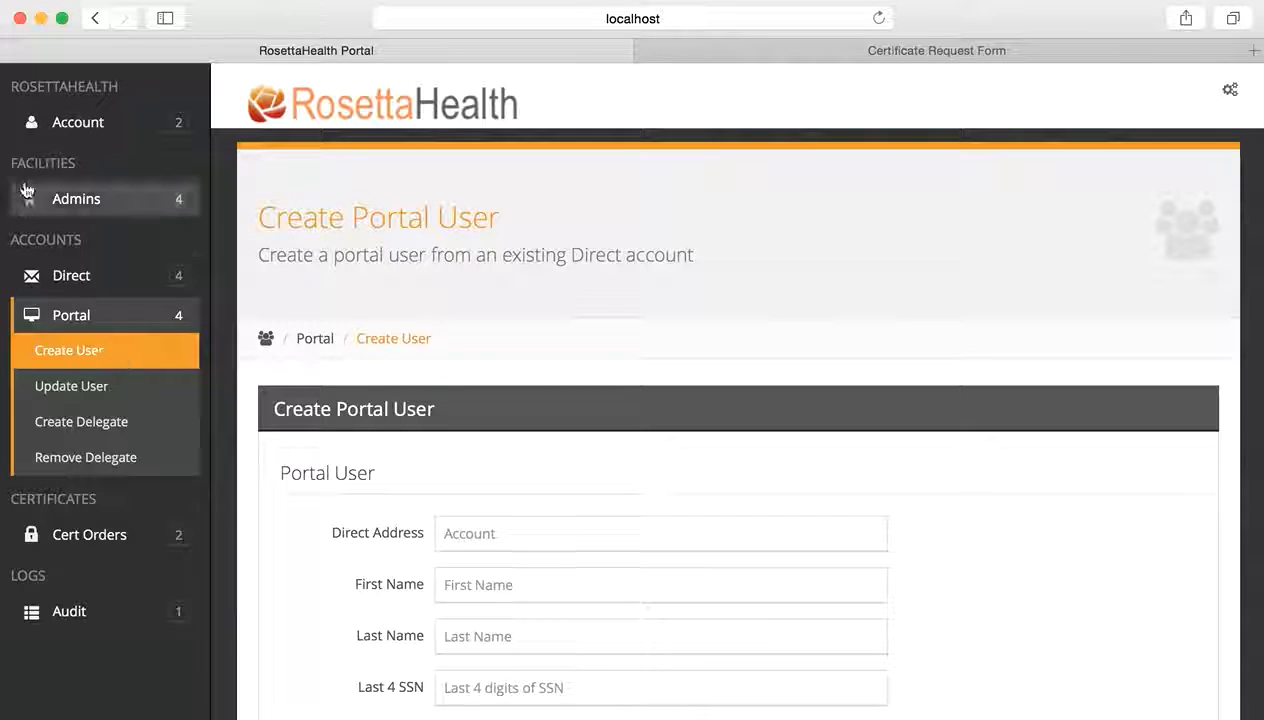
pyautogui.click(85, 201)
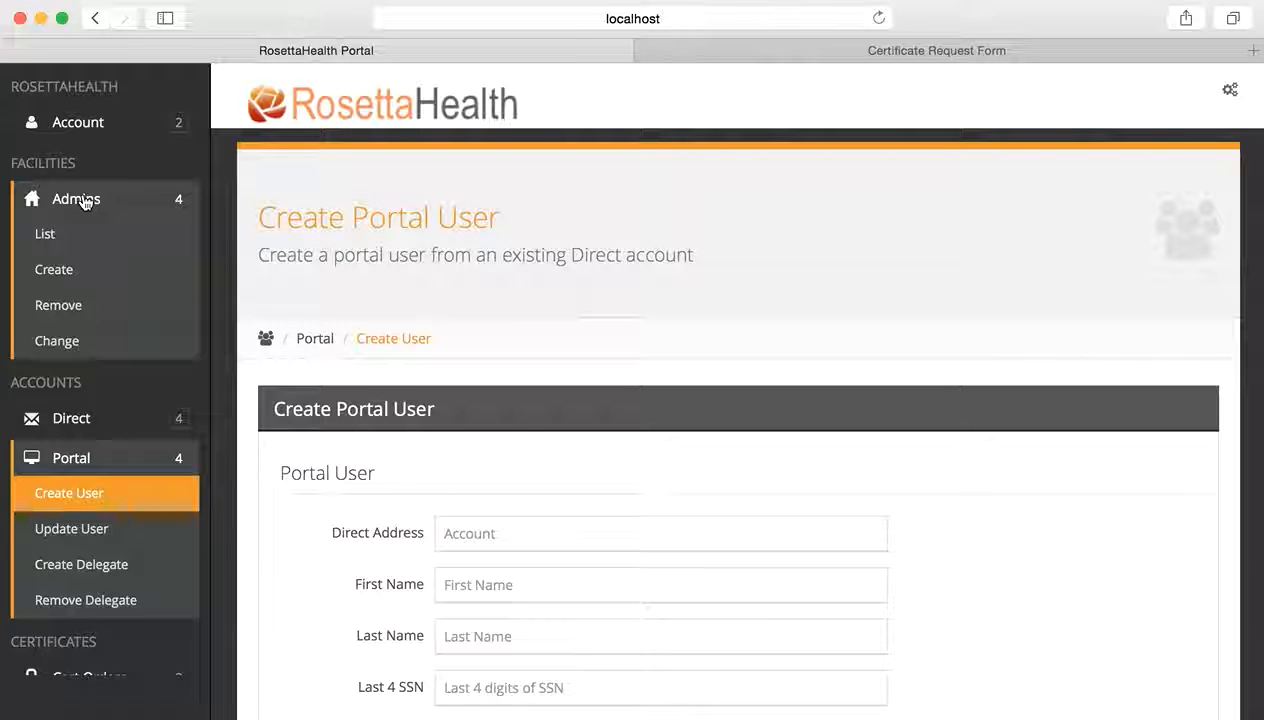
# - Browse the Facility Admin accounts list, then bring up the Create Facility Admin Account form
pyautogui.click(88, 229)
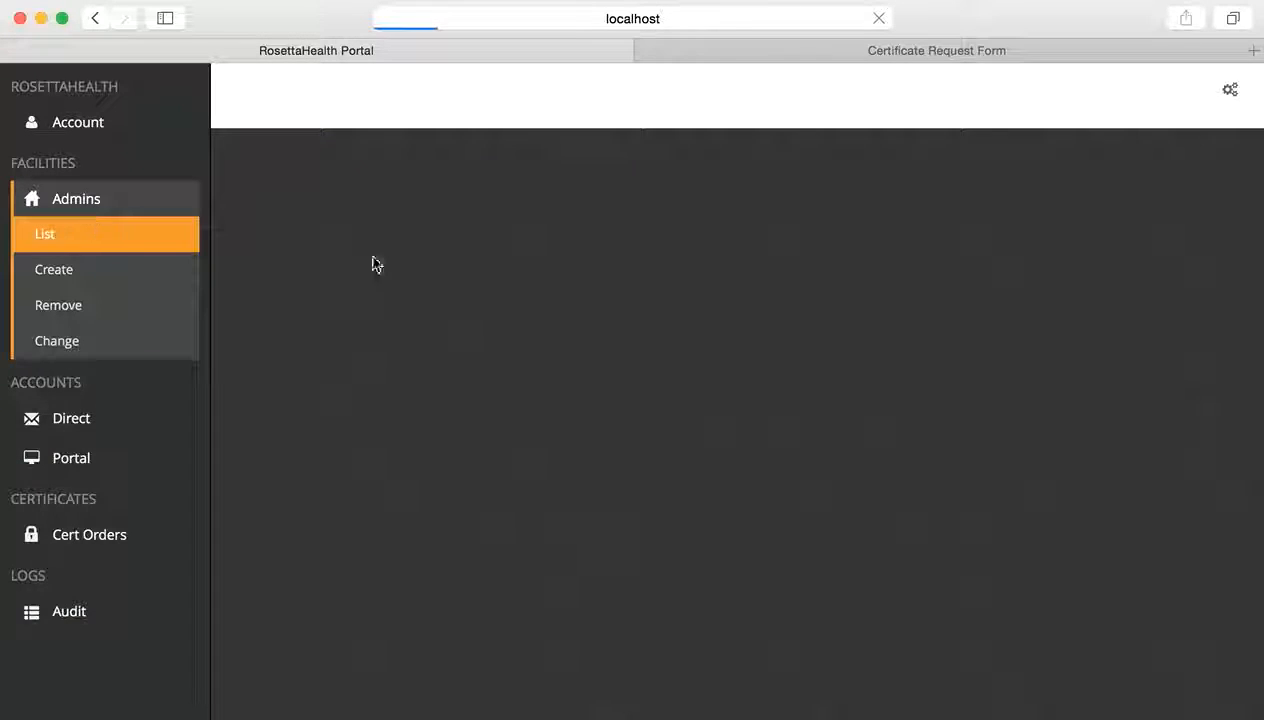
pyautogui.scroll(-3, 564, 440)
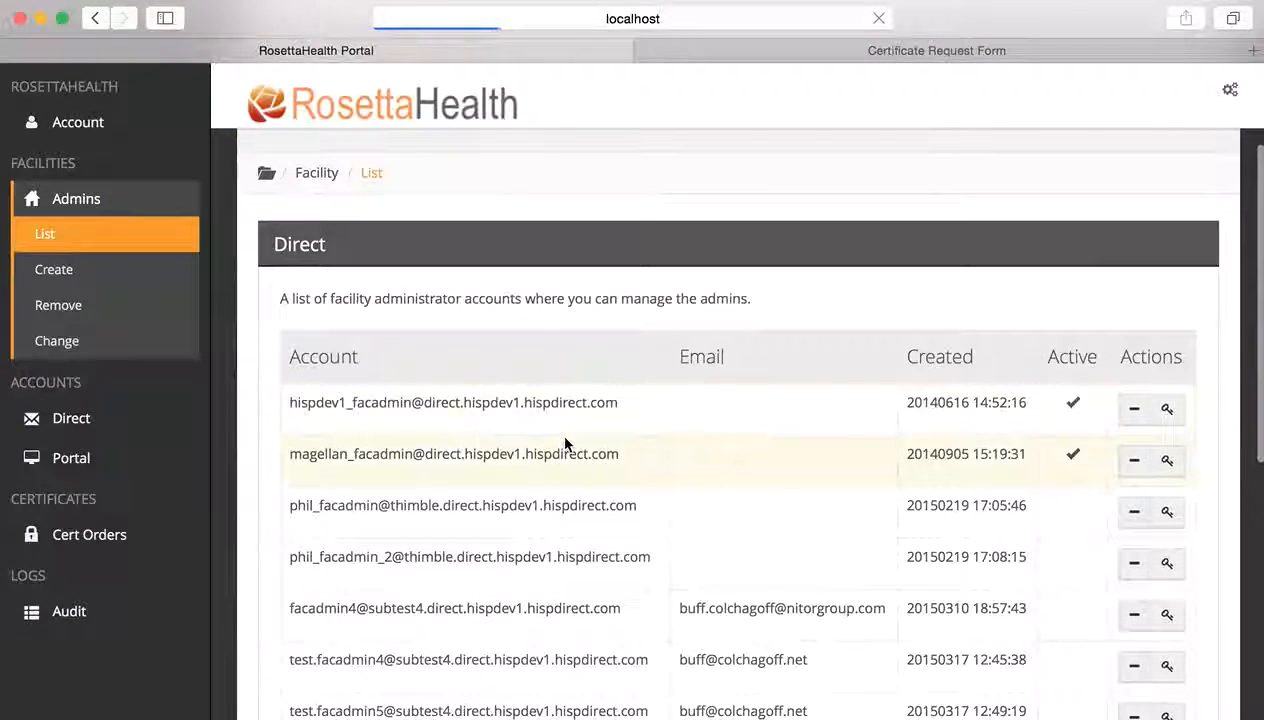
pyautogui.scroll(-2, 564, 444)
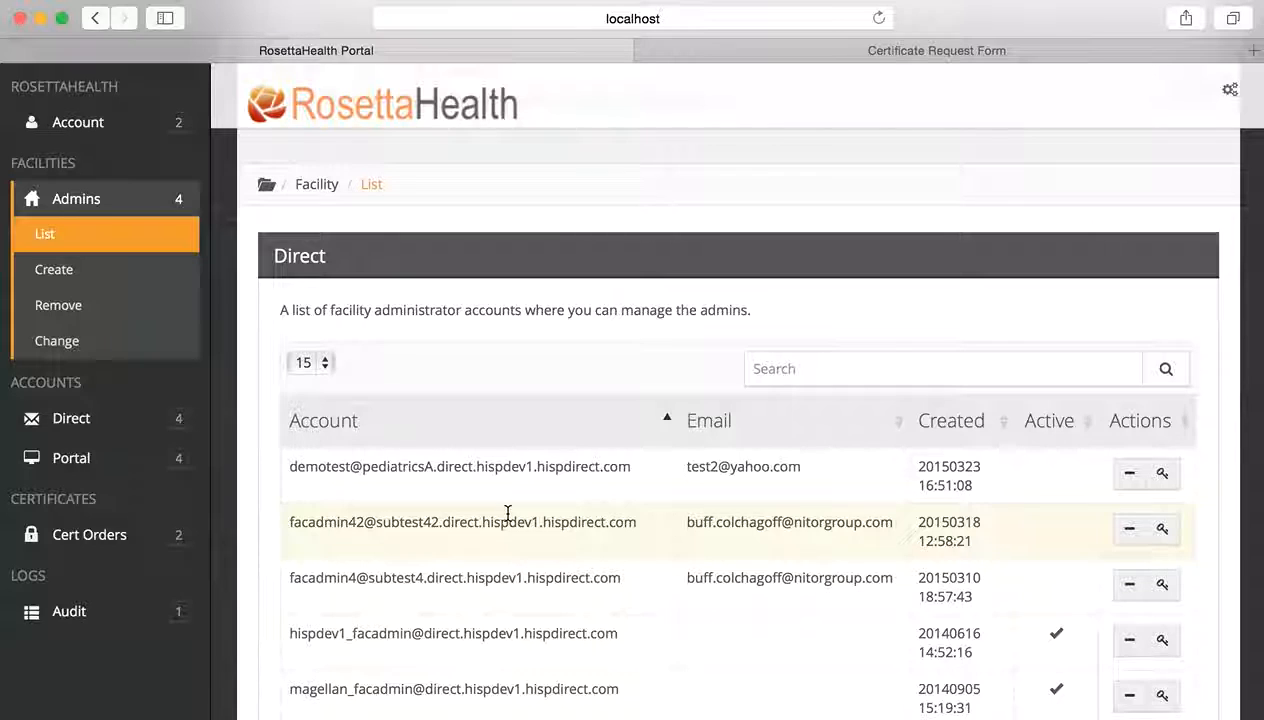
pyautogui.scroll(-1, 508, 513)
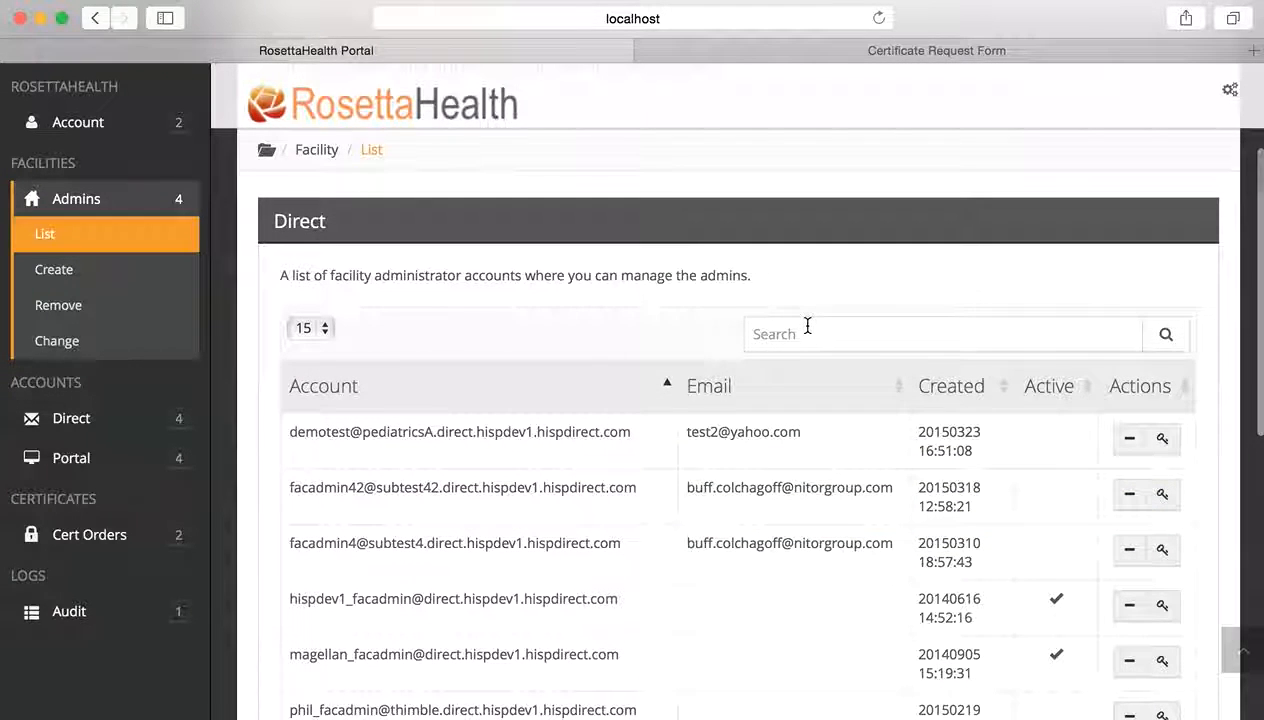
pyautogui.click(116, 272)
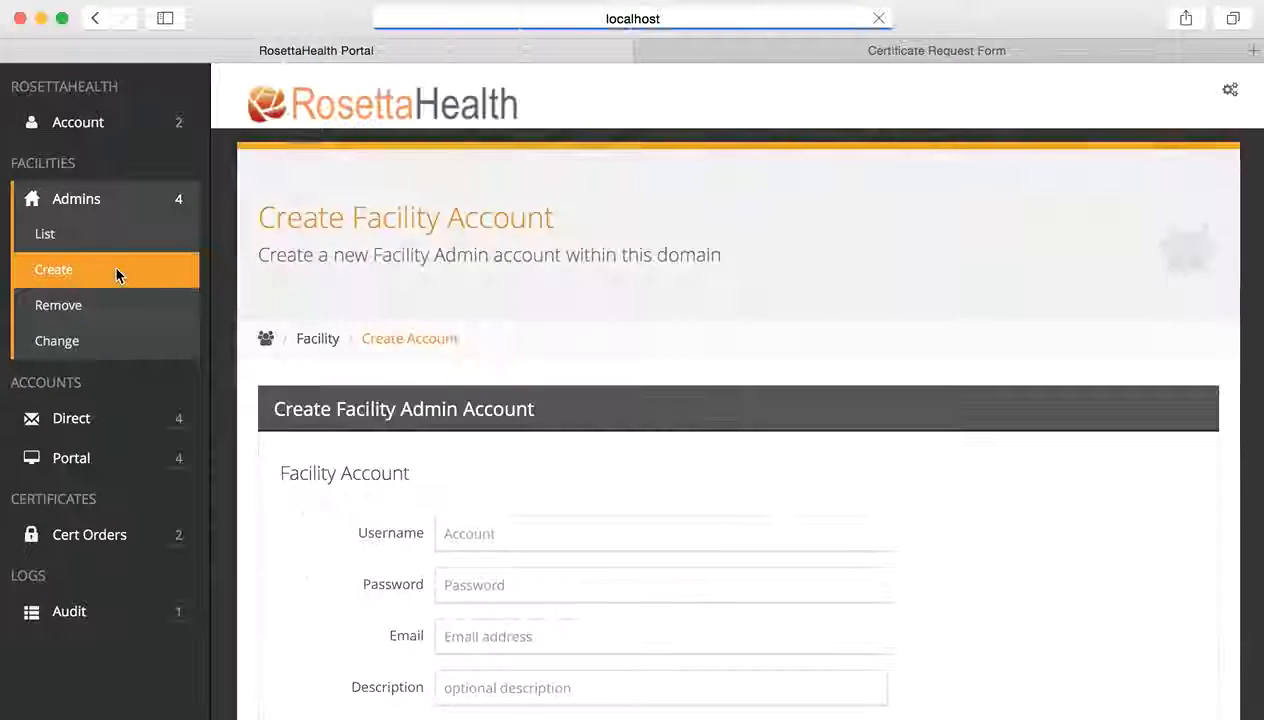
# - Enter the admin's Direct-address username, inserting the baypediatrics subdomain right after the @
pyautogui.scroll(-3, 476, 376)
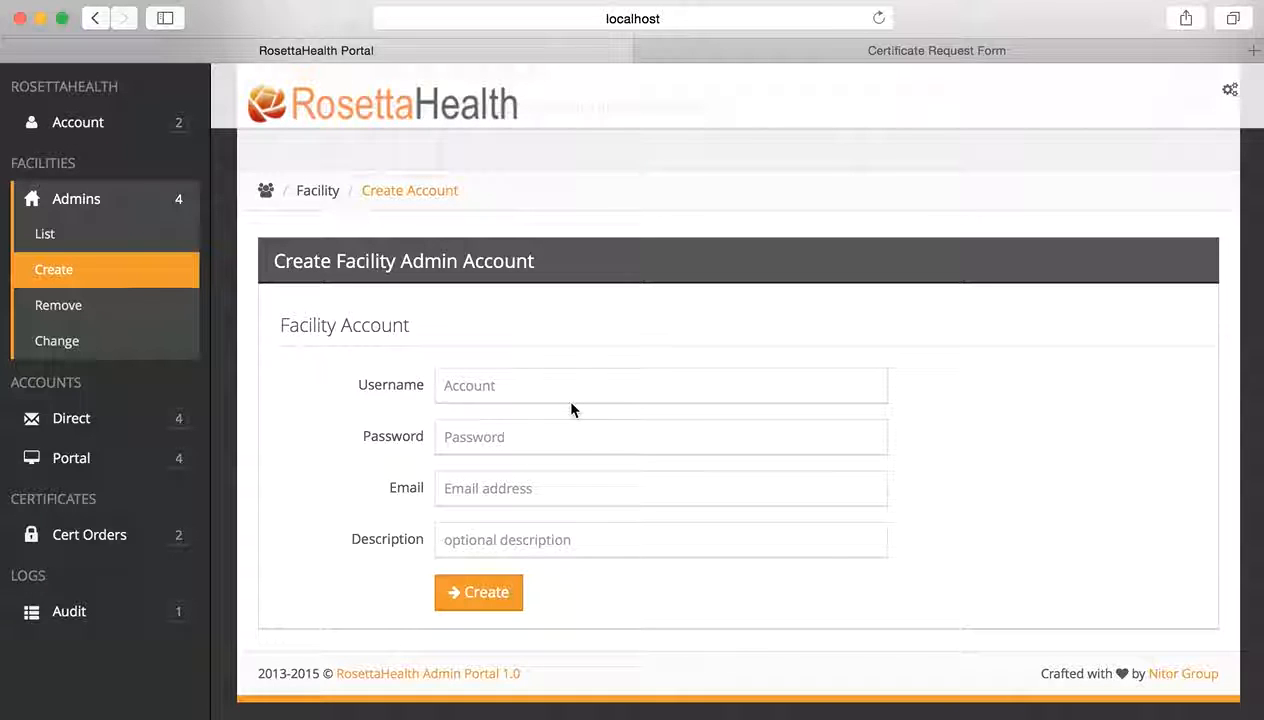
pyautogui.click(503, 385)
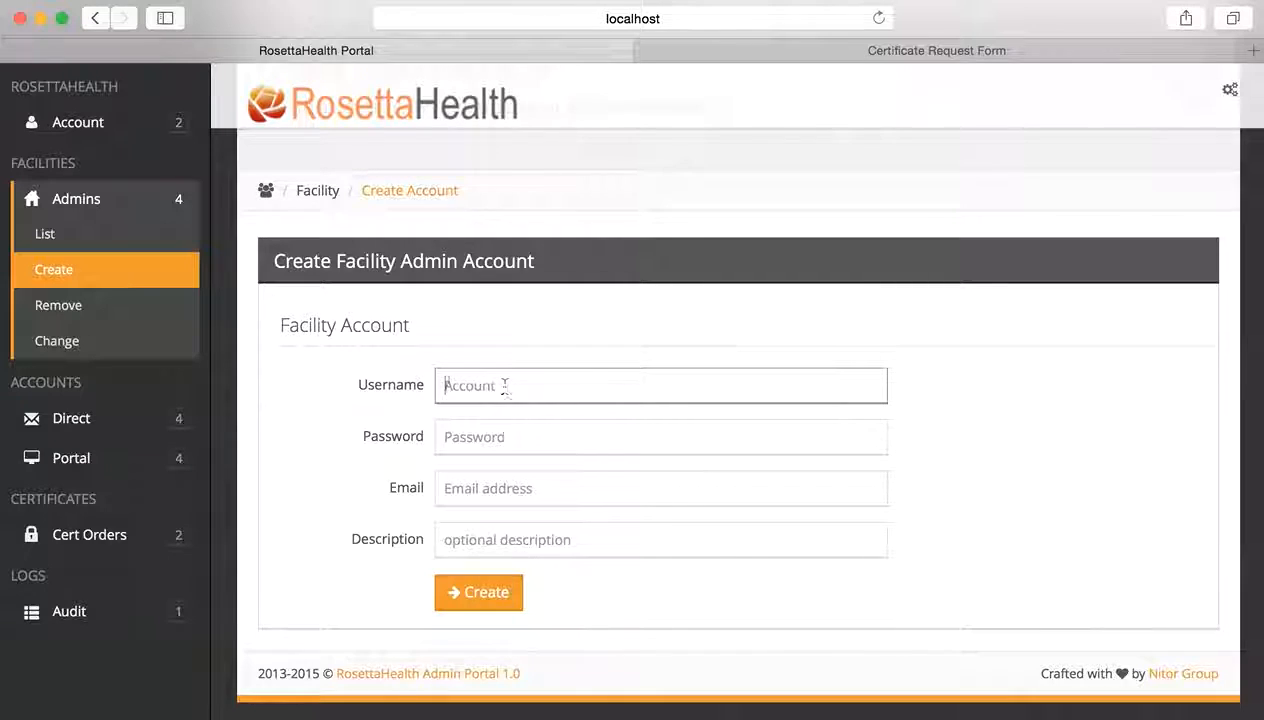
pyautogui.write('Fac')
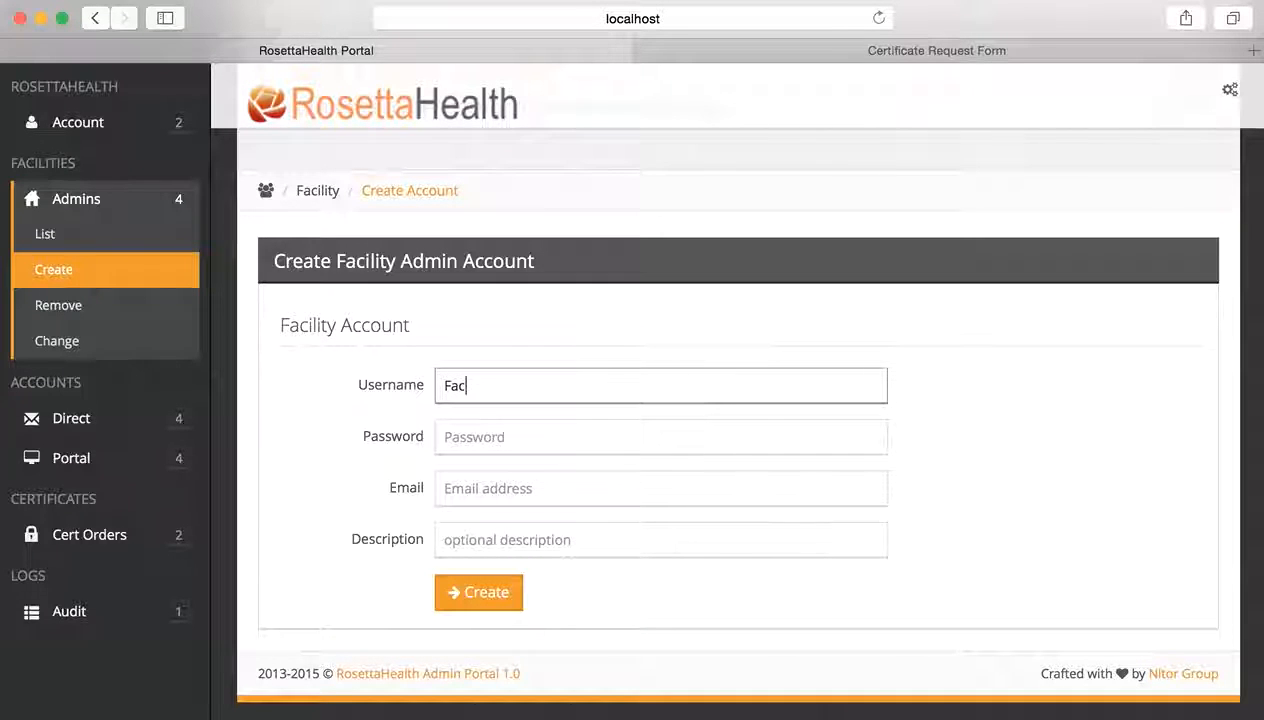
pyautogui.press('BackSpace')
pyautogui.press('BackSpace')
pyautogui.press('BackSpace')
pyautogui.write('facility')
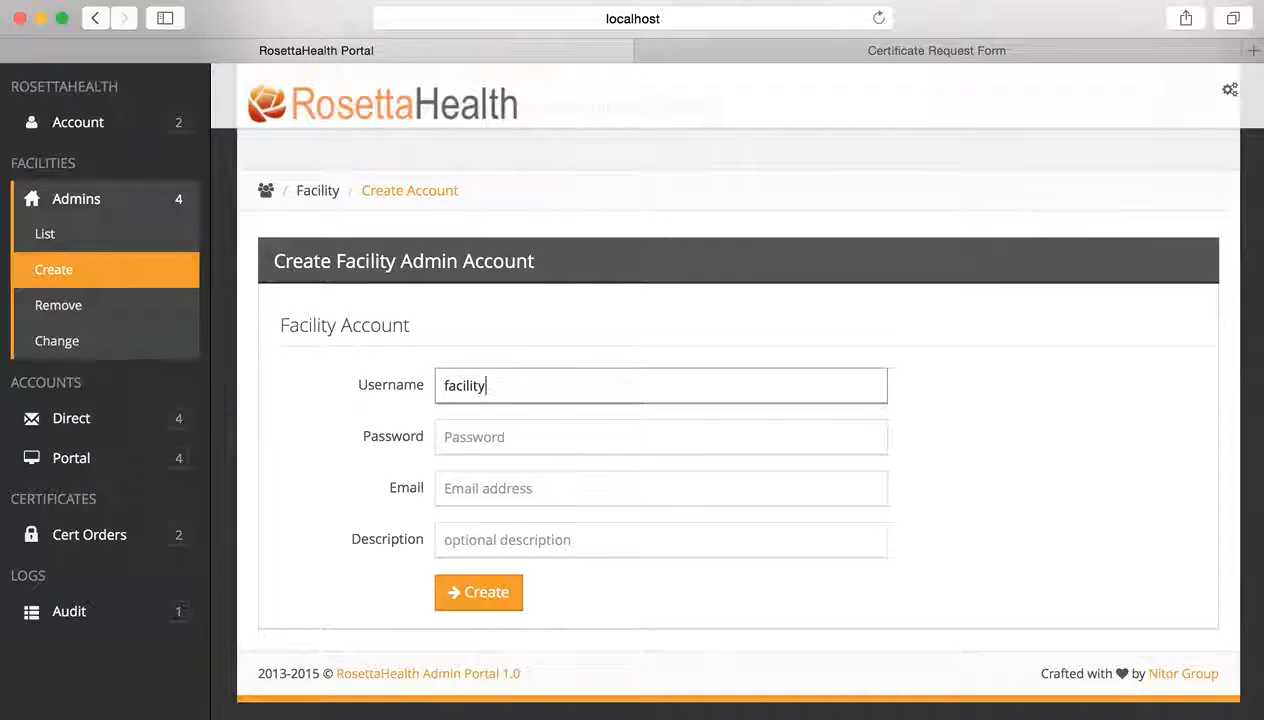
pyautogui.write('_admin1.demo1@')
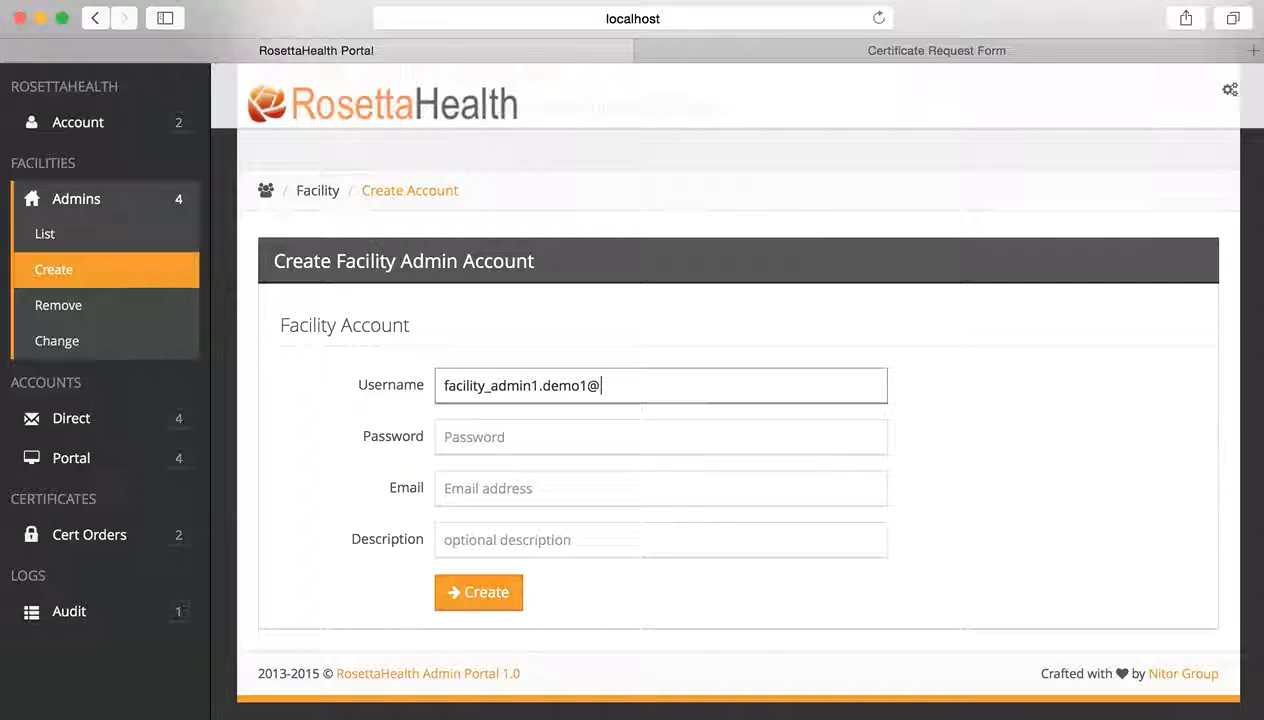
pyautogui.write('direct.h')
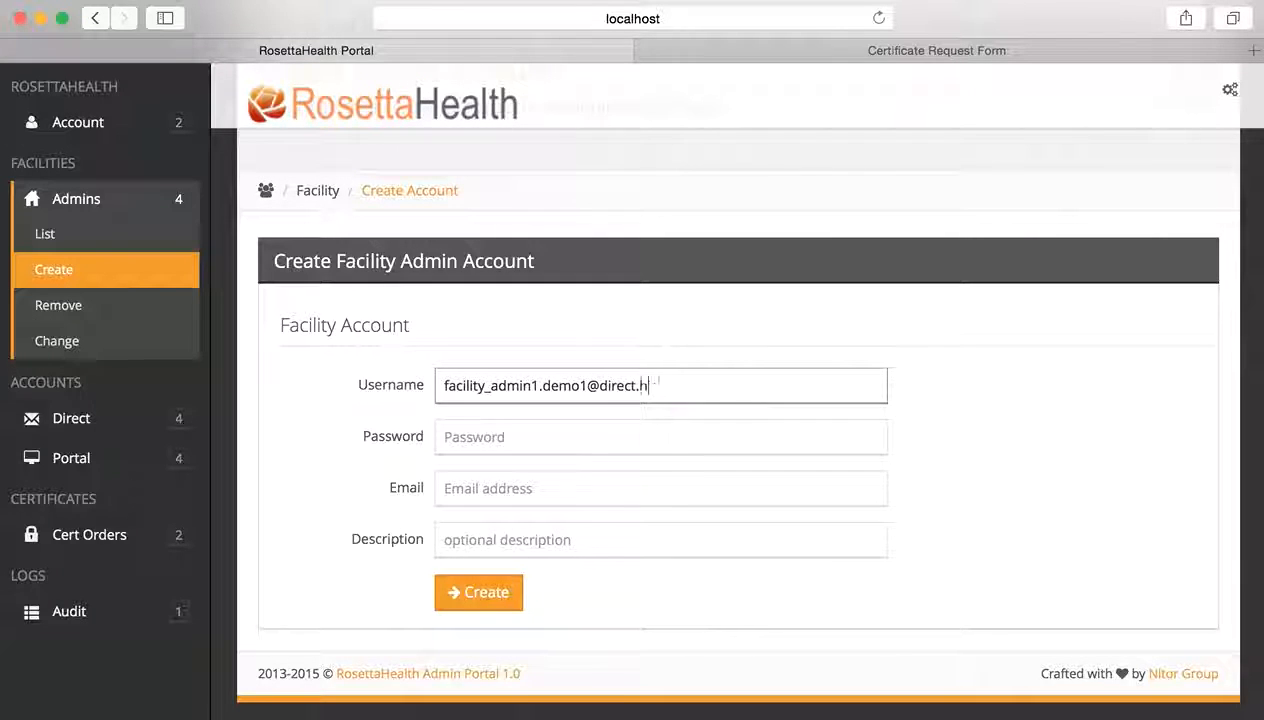
pyautogui.write('ispdi')
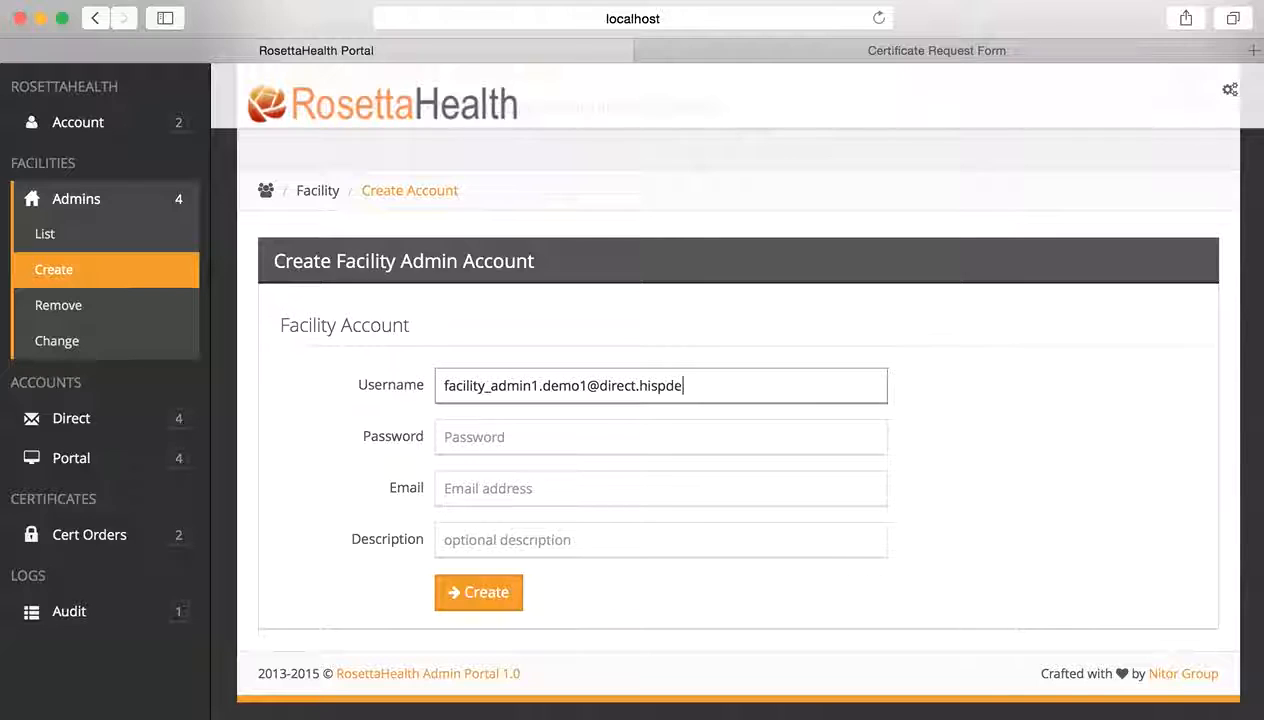
pyautogui.write('v1.hisp')
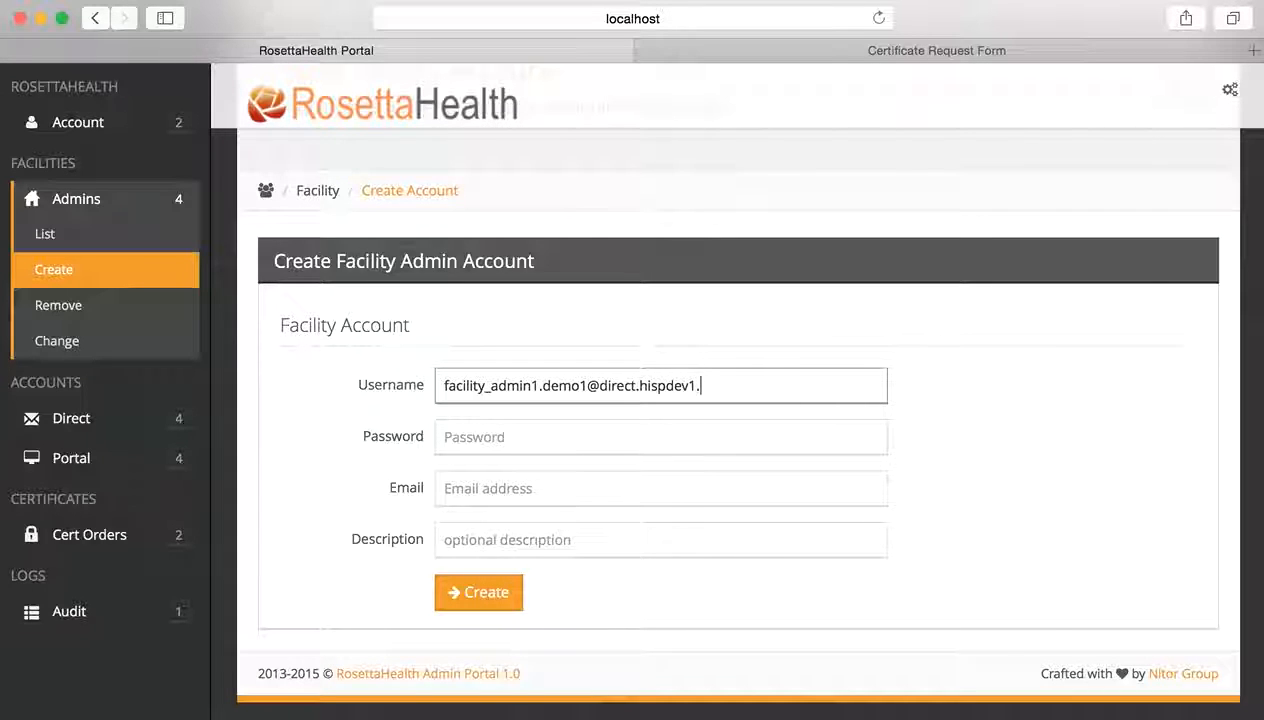
pyautogui.write('direct.com')
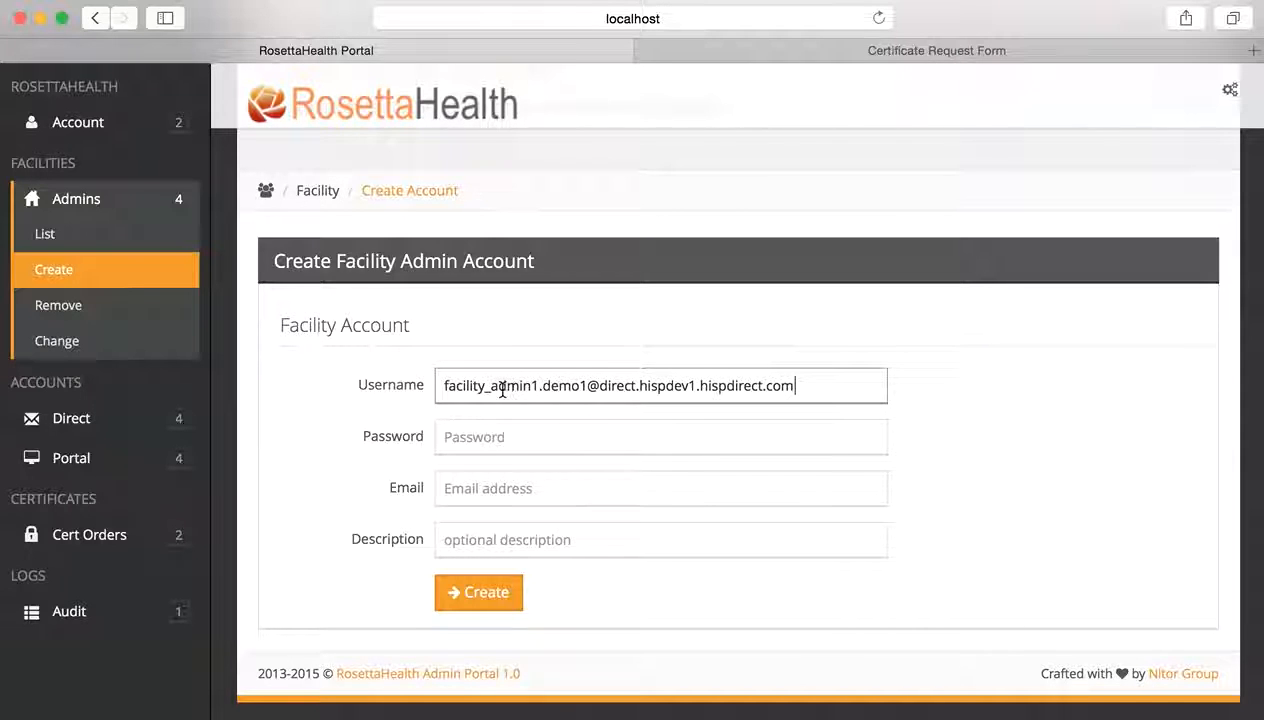
pyautogui.click(600, 386)
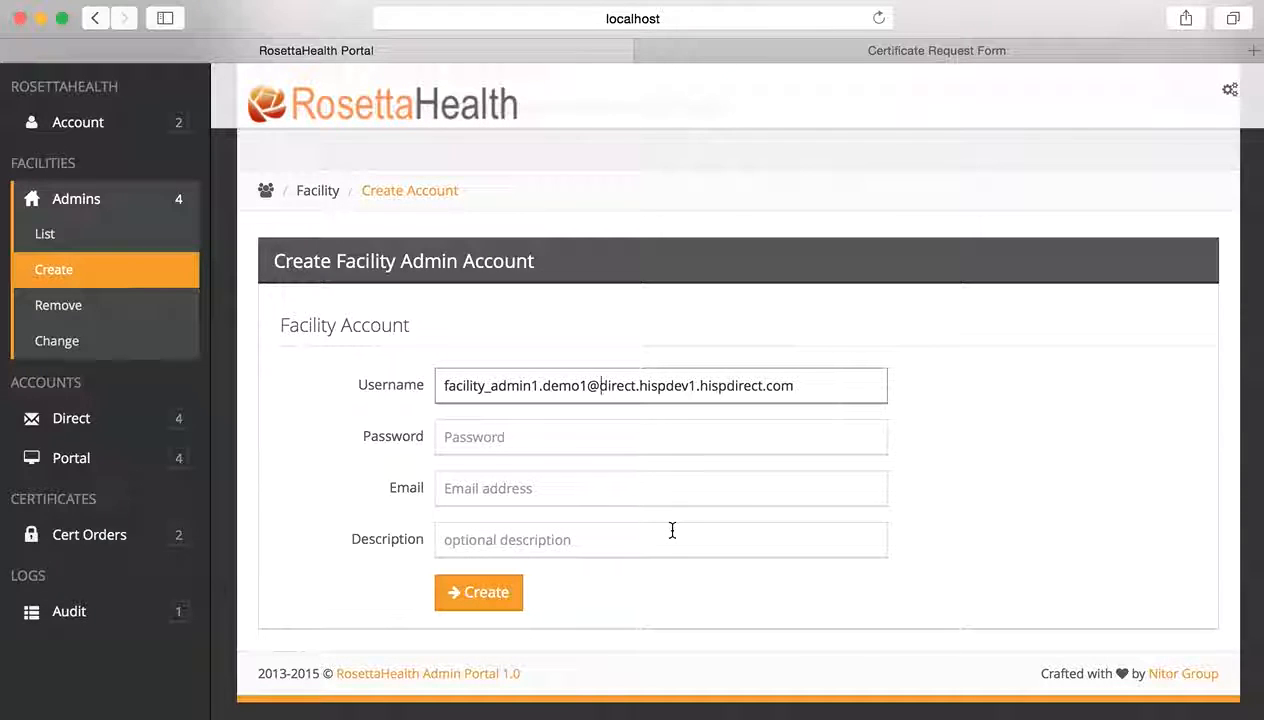
pyautogui.write('bayped')
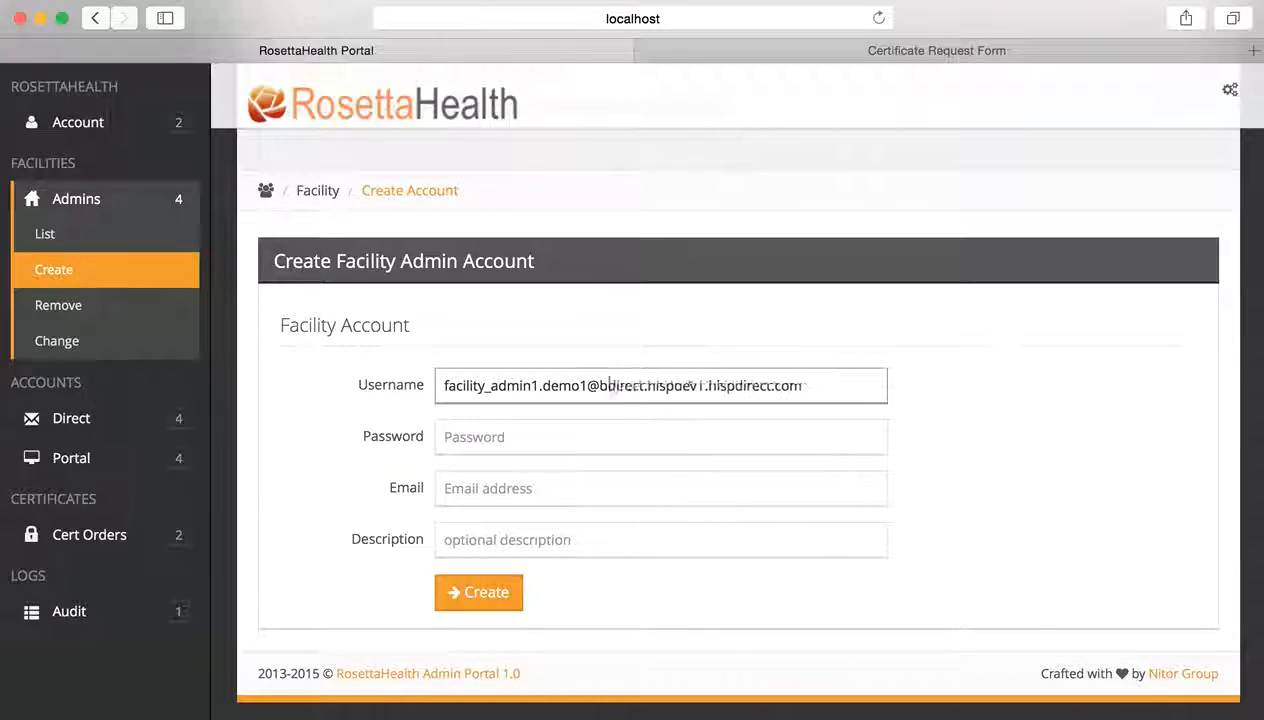
pyautogui.write('iatrics.')
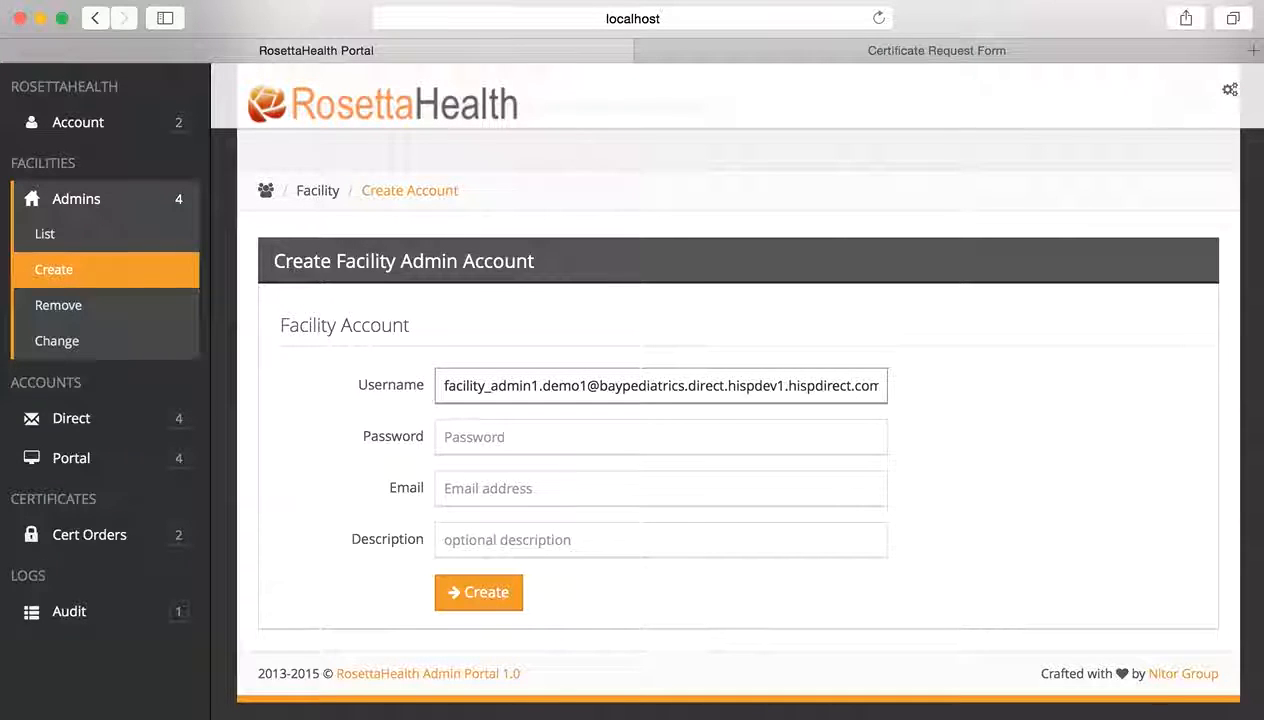
pyautogui.click(641, 385)
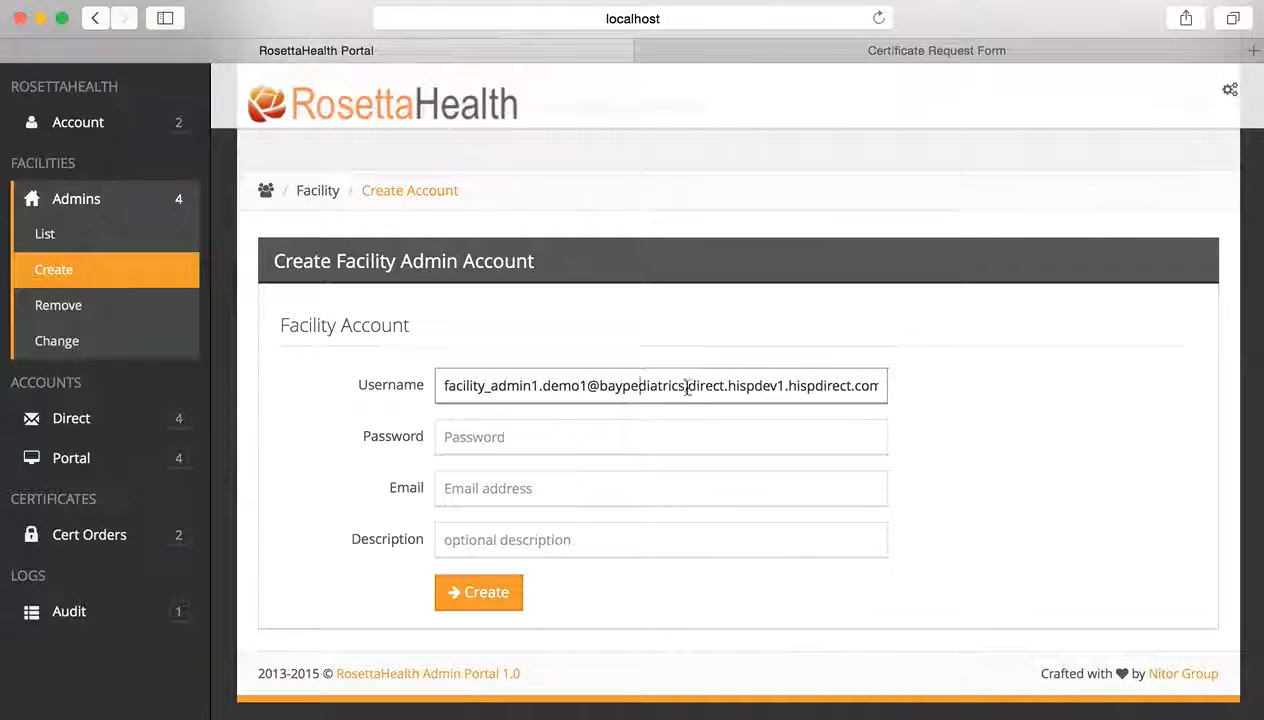
pyautogui.moveTo(686, 386); pyautogui.dragTo(596, 385)
# - Enter the account password, a contact e-mail address and the description 'Test admin'
pyautogui.click(497, 431)
pyautogui.write('p')
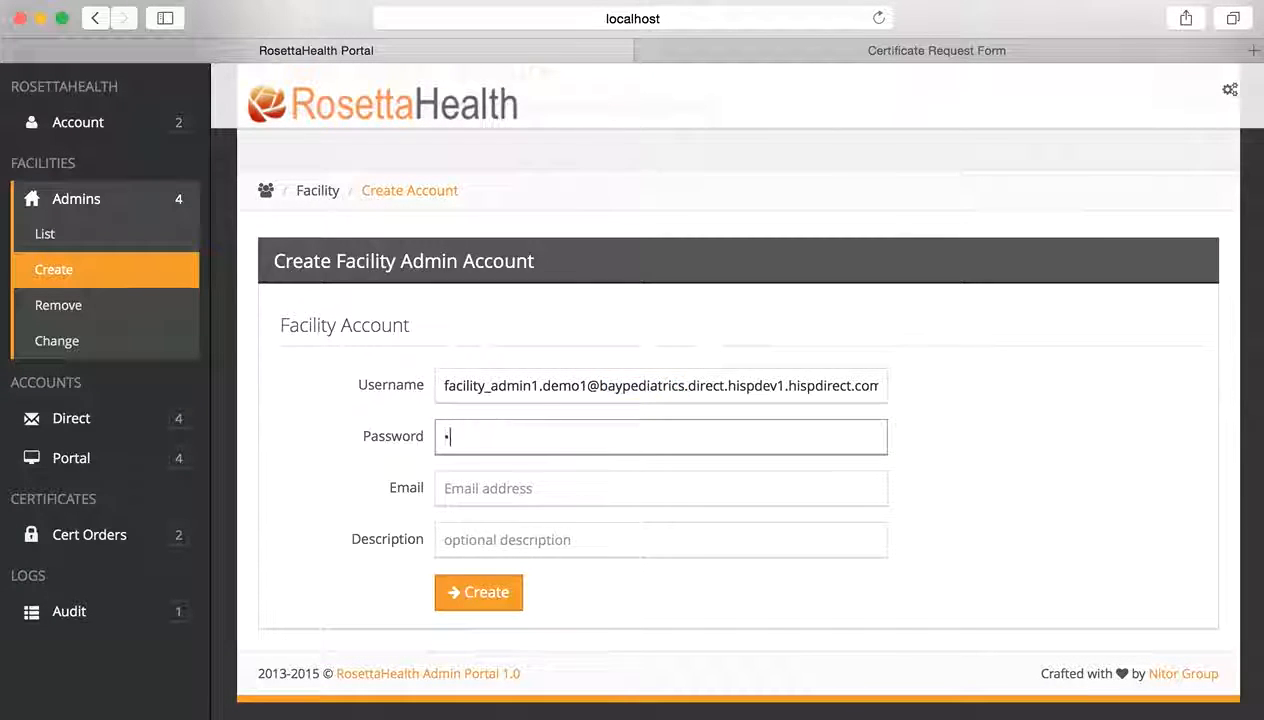
pyautogui.write('assword')
pyautogui.click(493, 494)
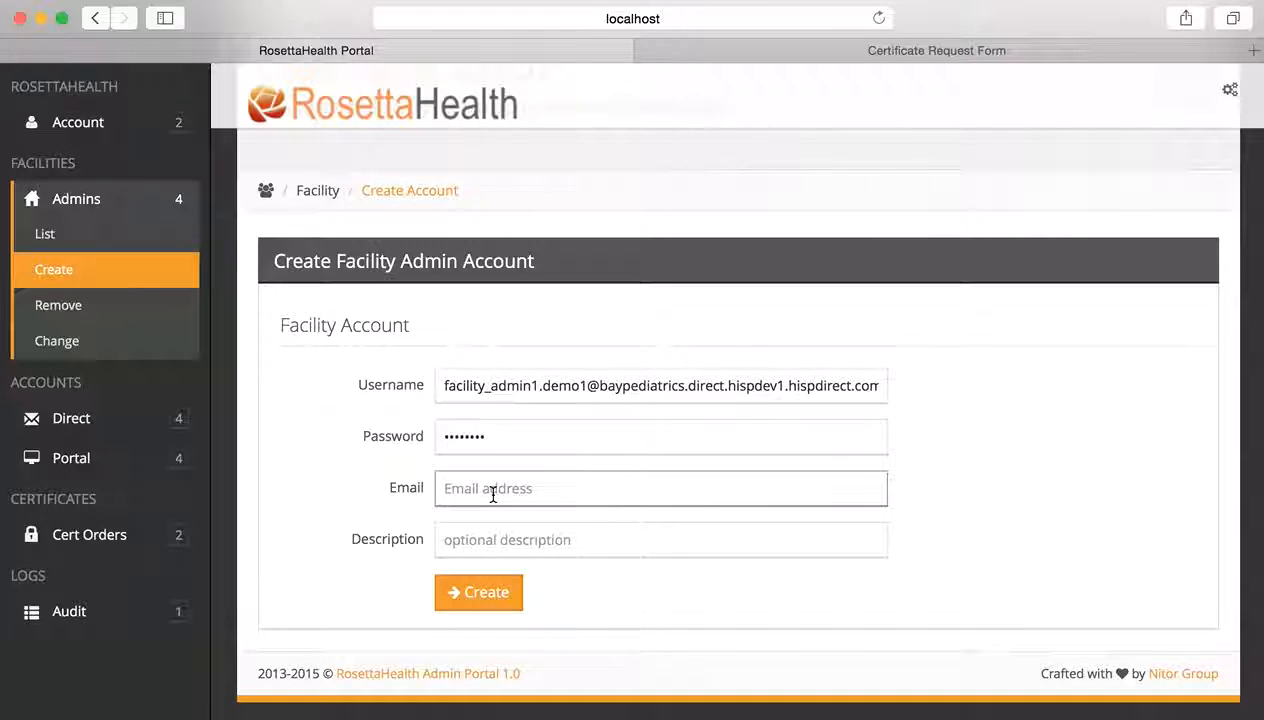
pyautogui.write('test3@y')
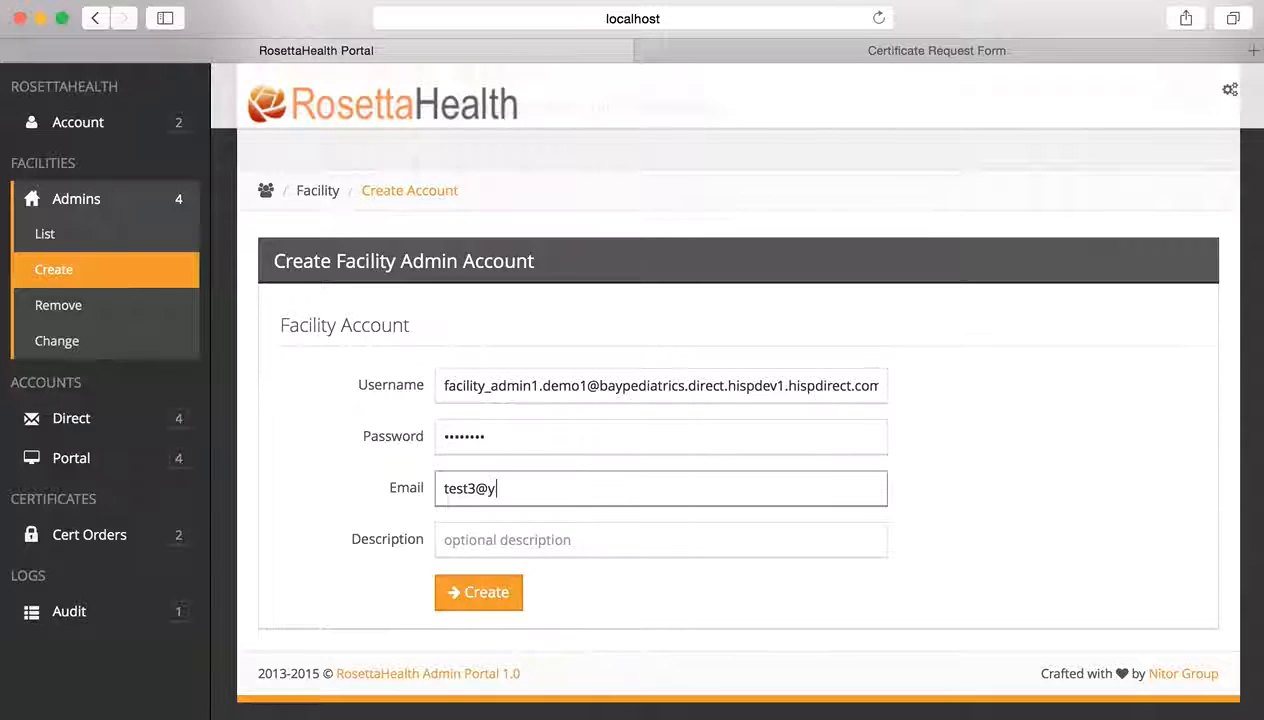
pyautogui.write('ahoo.com')
pyautogui.press('Tab')
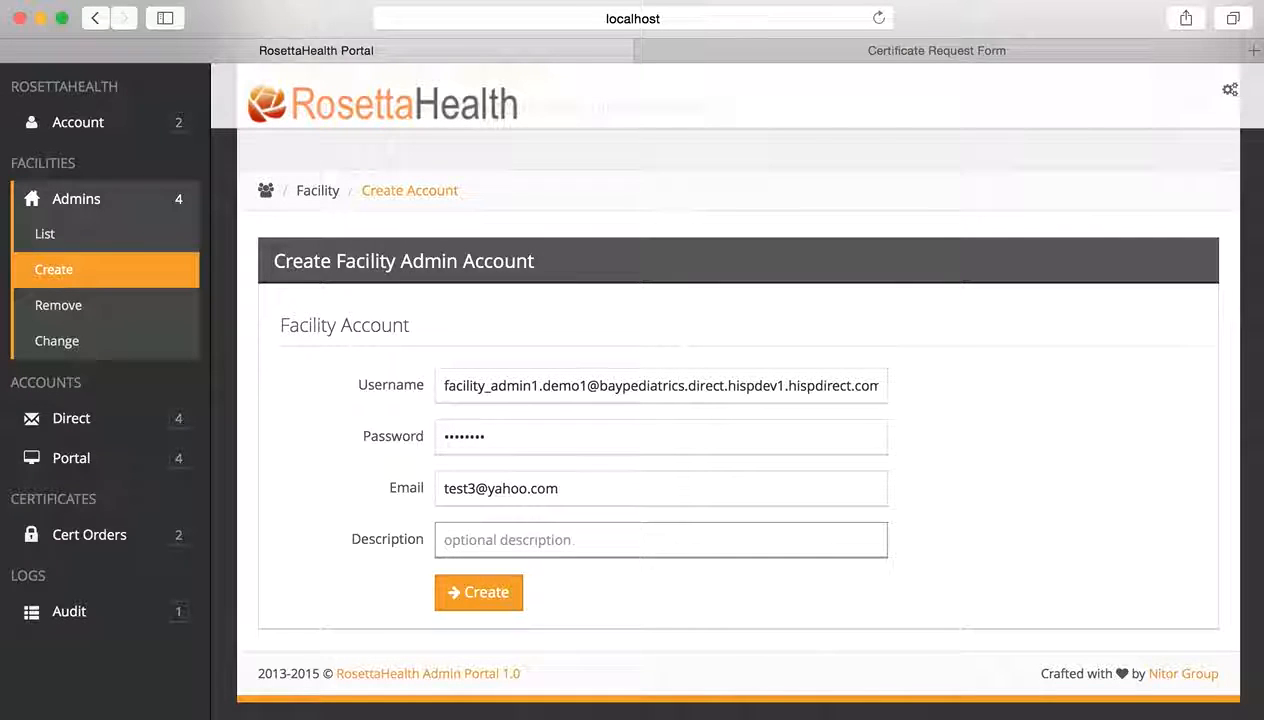
pyautogui.write('Test admin')
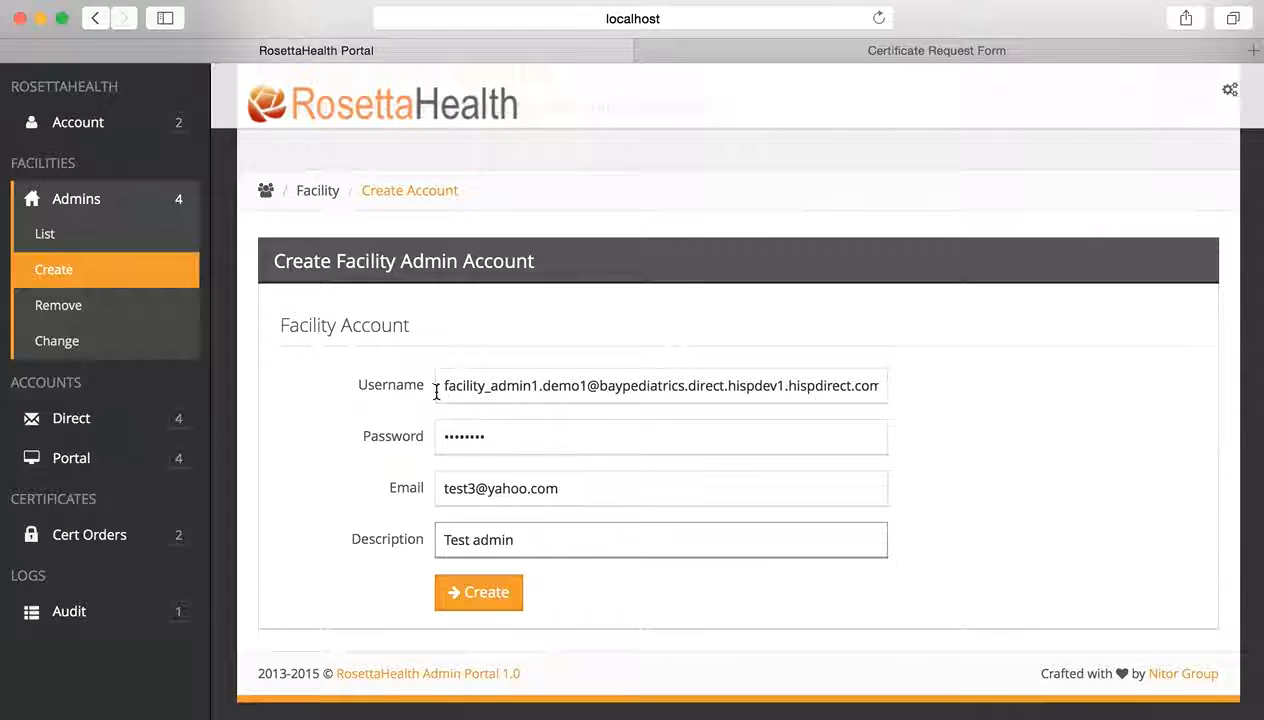
pyautogui.moveTo(444, 389); pyautogui.dragTo(911, 387)
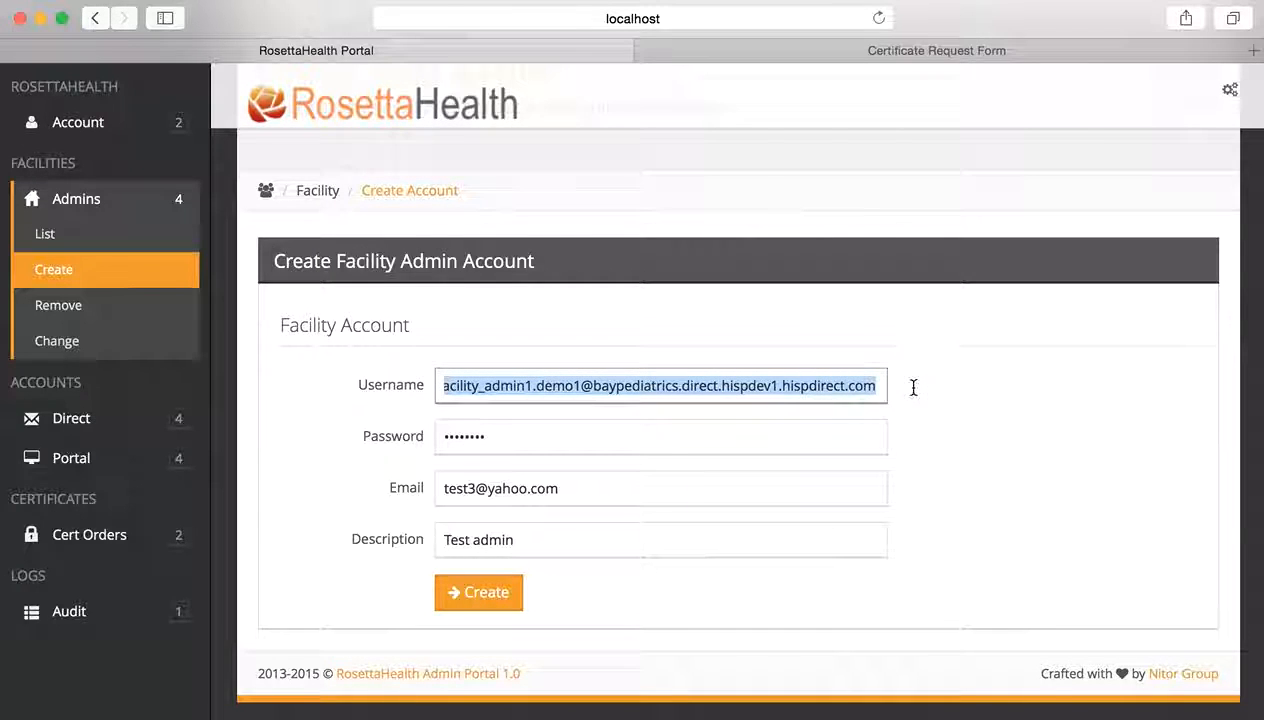
# - Submit the new facility admin and review the Account Creation Results with its certificate request link
pyautogui.click(488, 592)
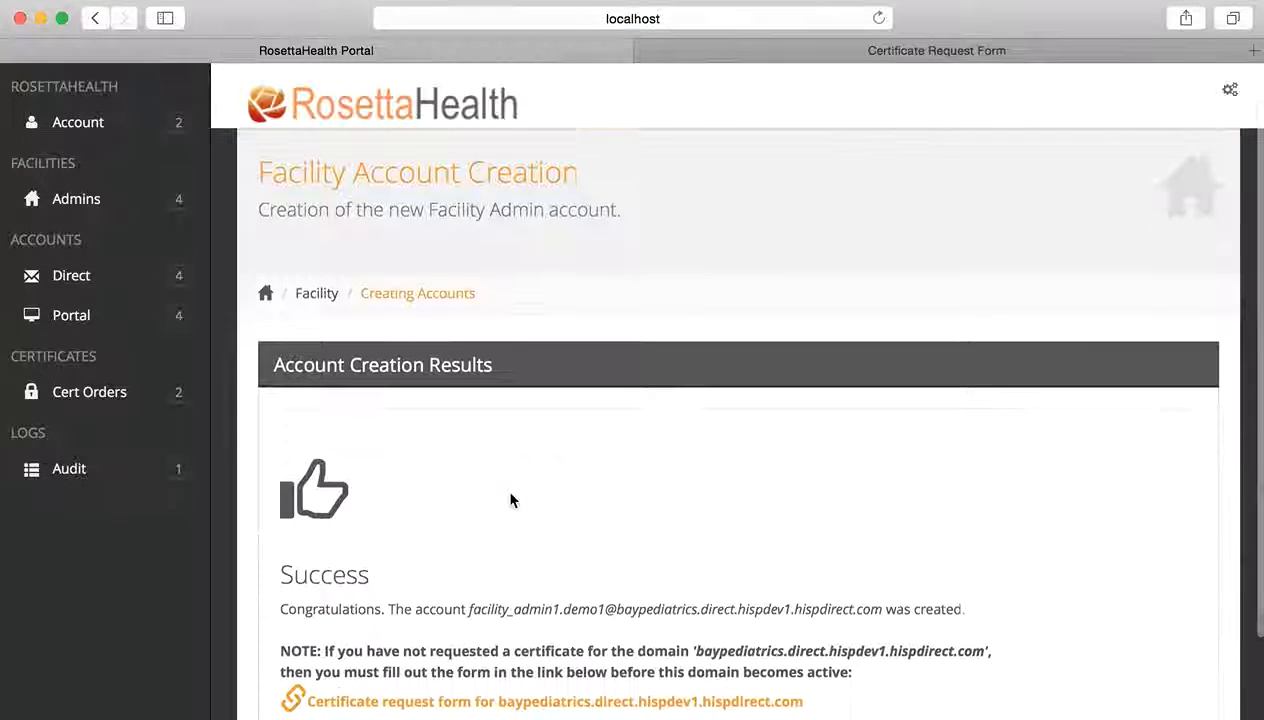
pyautogui.scroll(-1, 510, 500)
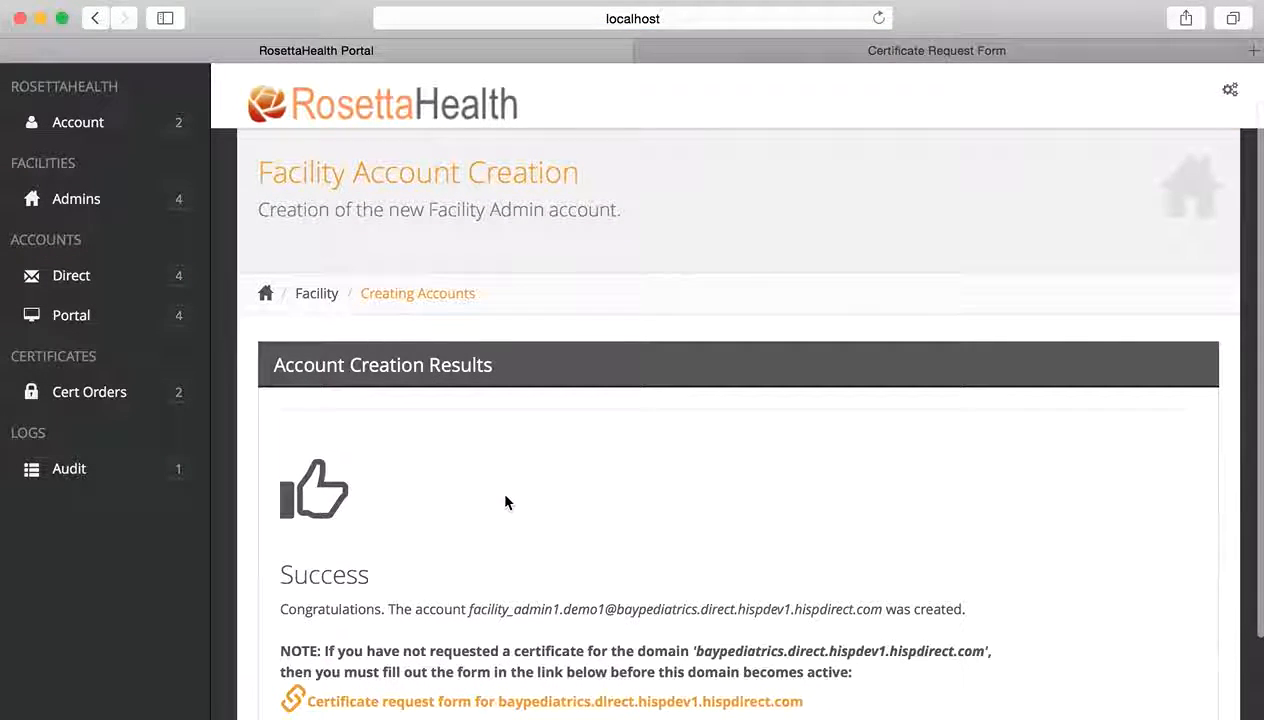
pyautogui.scroll(-2, 505, 502)
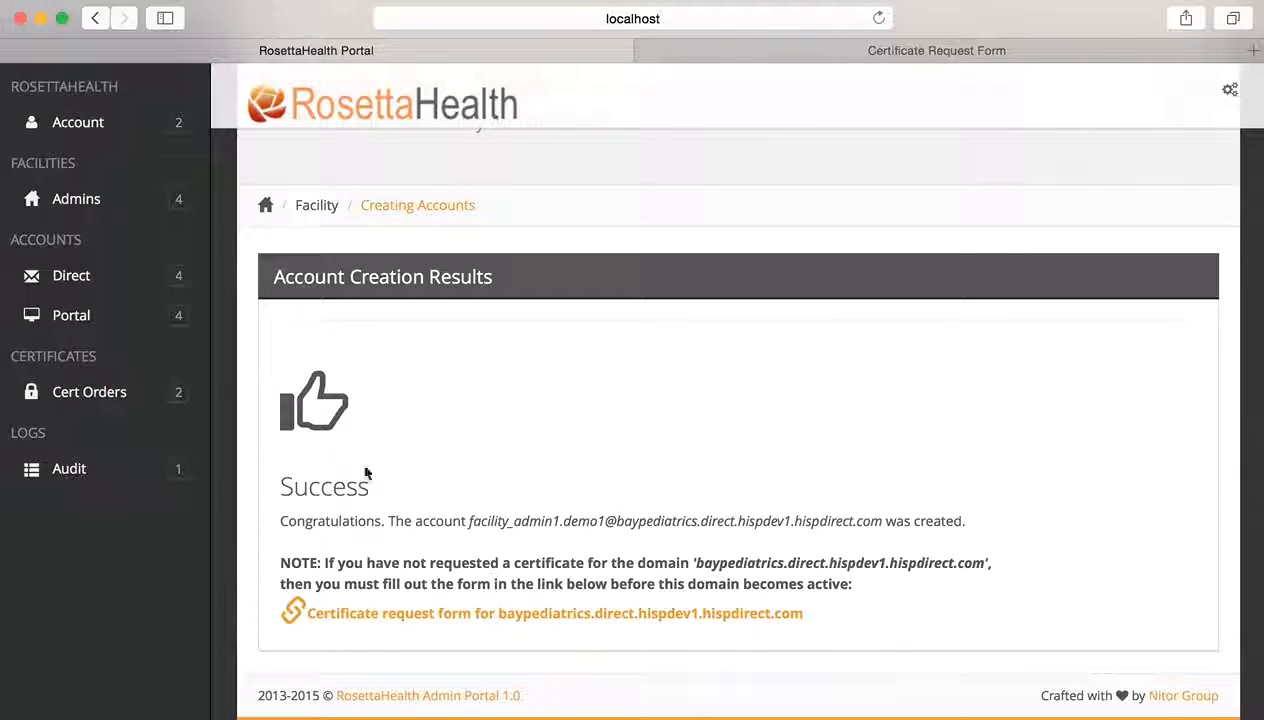
pyautogui.click(86, 202)
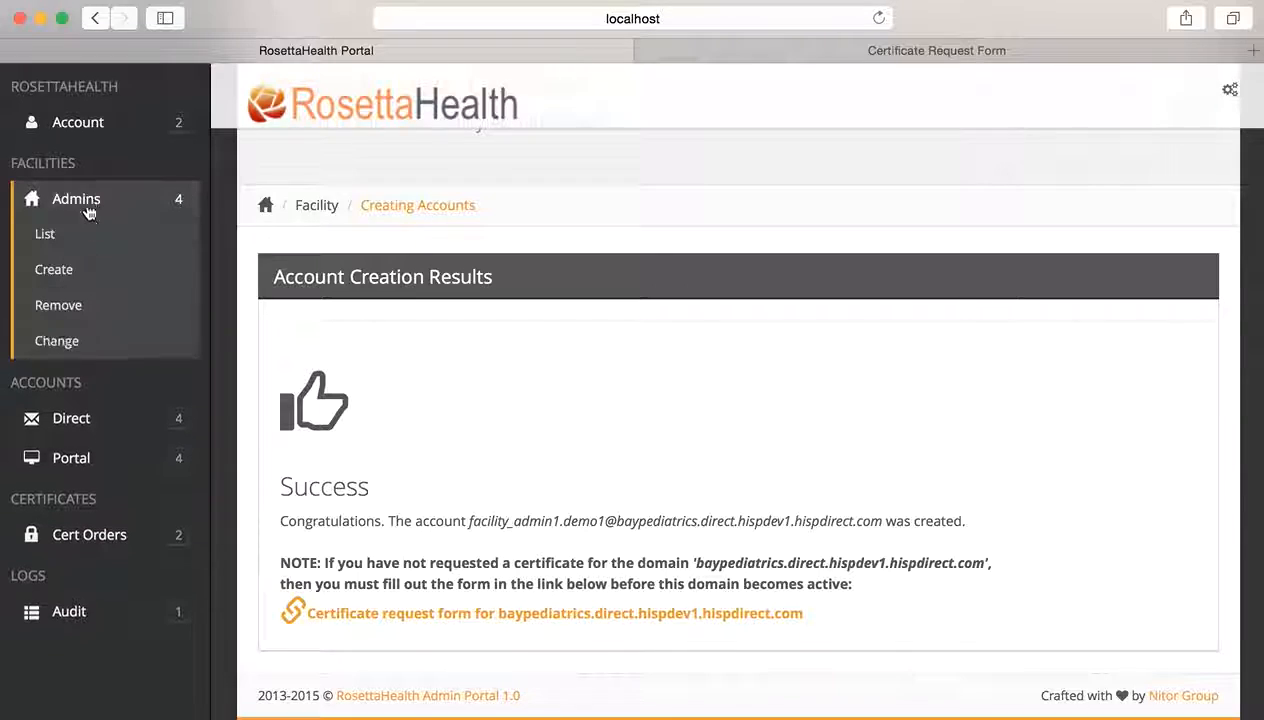
# - Show the Facility Admin List and sort it by the Created column
pyautogui.click(86, 234)
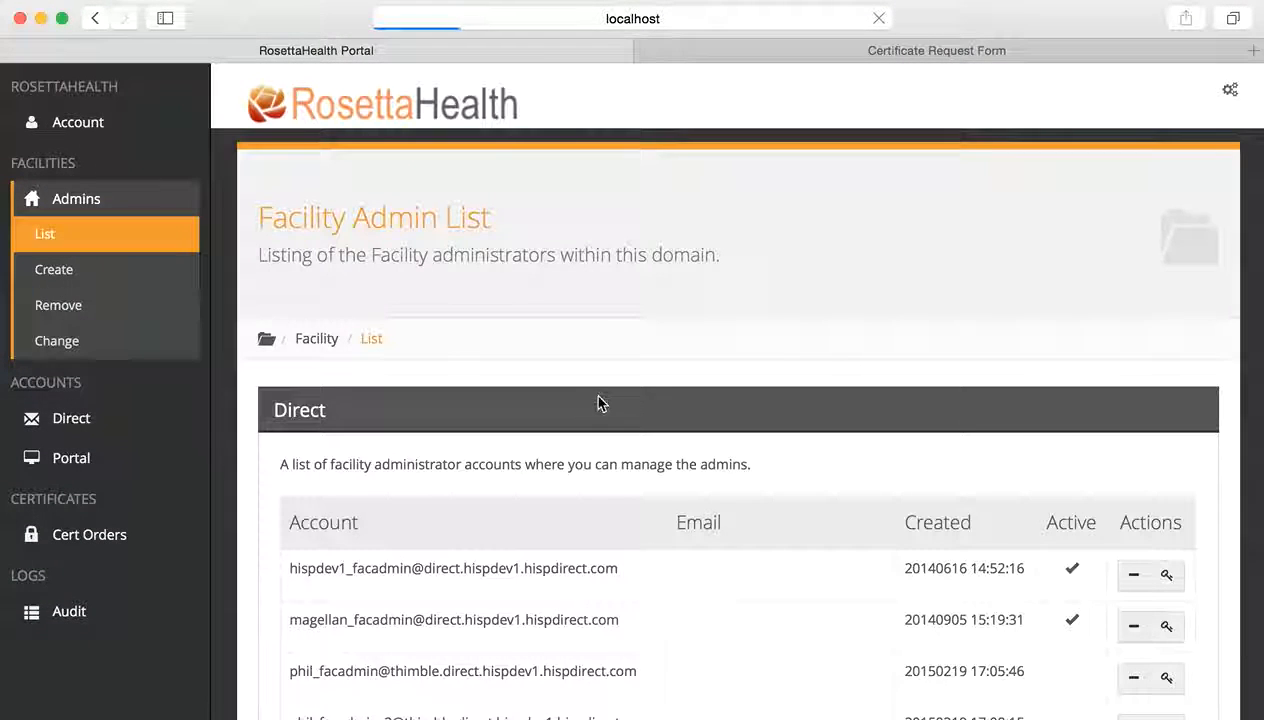
pyautogui.scroll(-3, 697, 528)
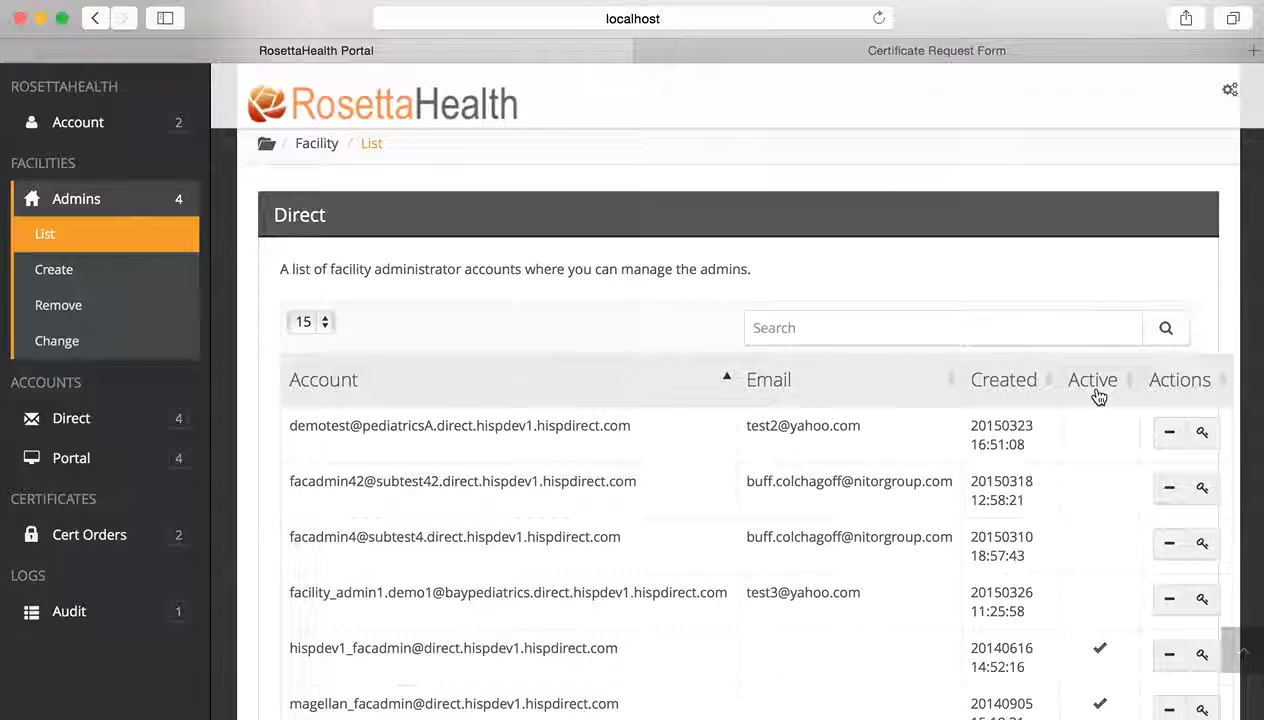
pyautogui.click(1038, 387)
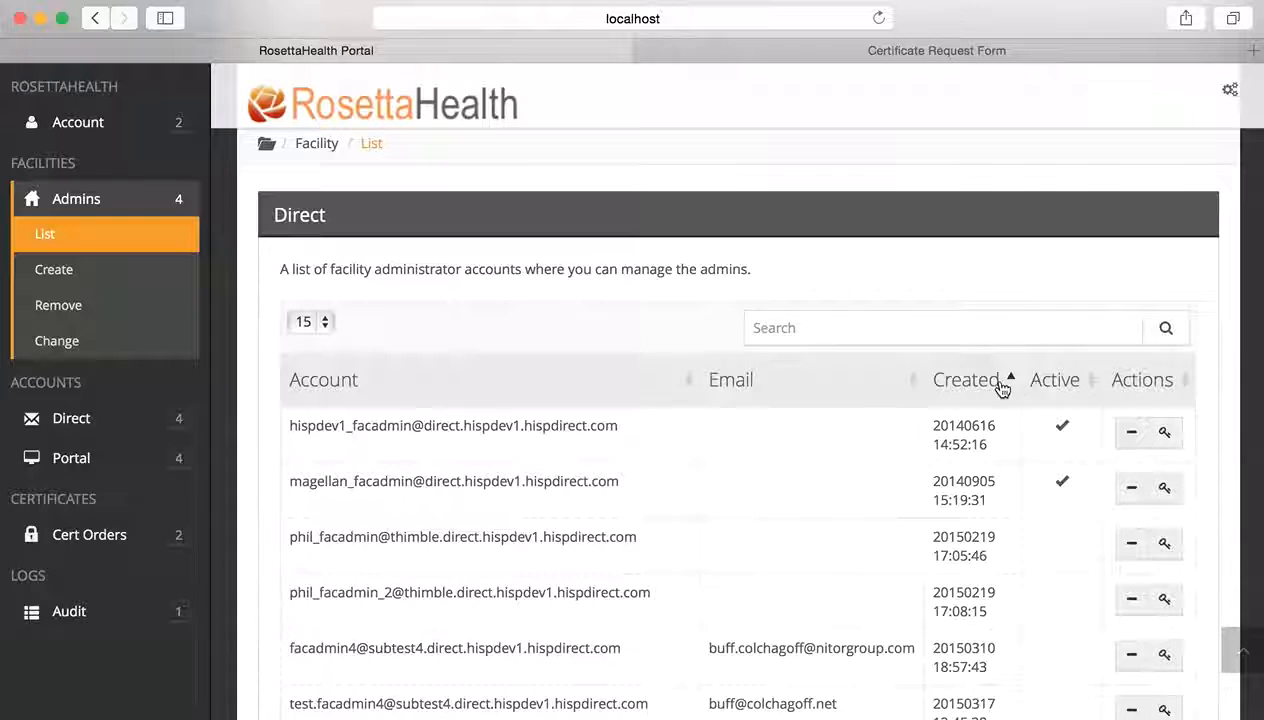
pyautogui.click(997, 387)
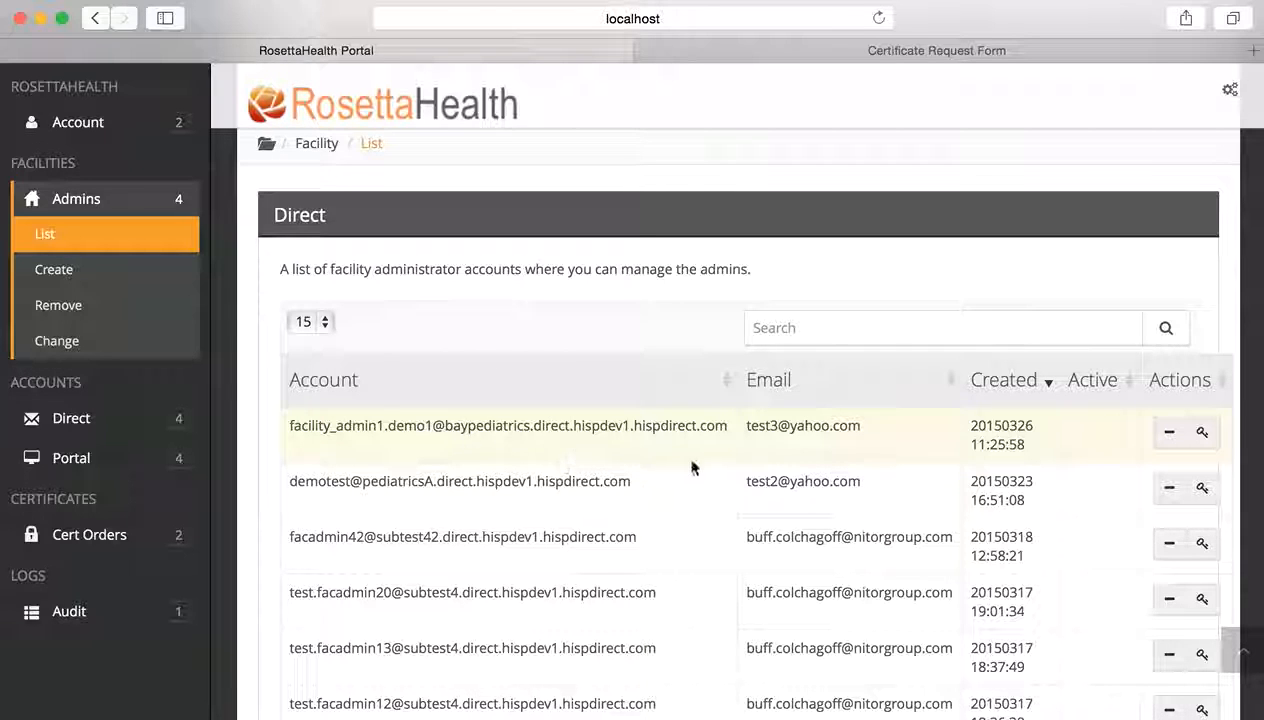
# - Open the Update Facility Account form for the new baypediatrics facility admin
pyautogui.click(1203, 434)
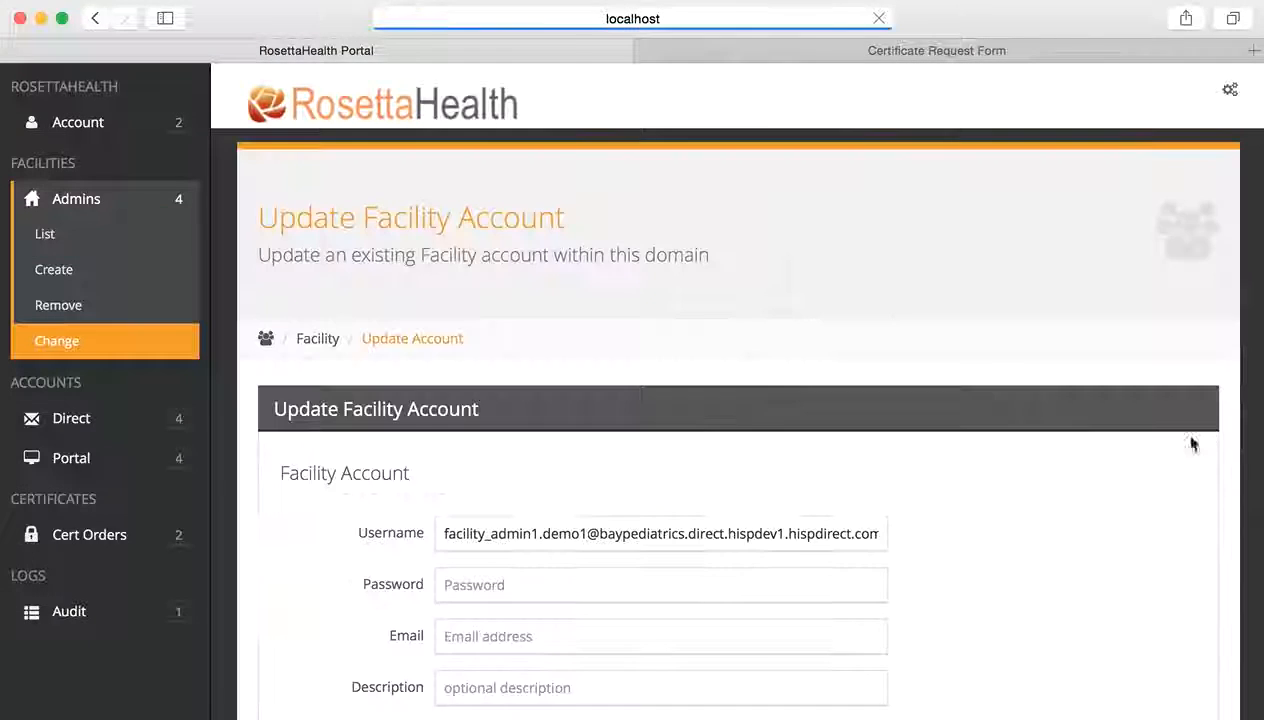
pyautogui.scroll(-3, 860, 430)
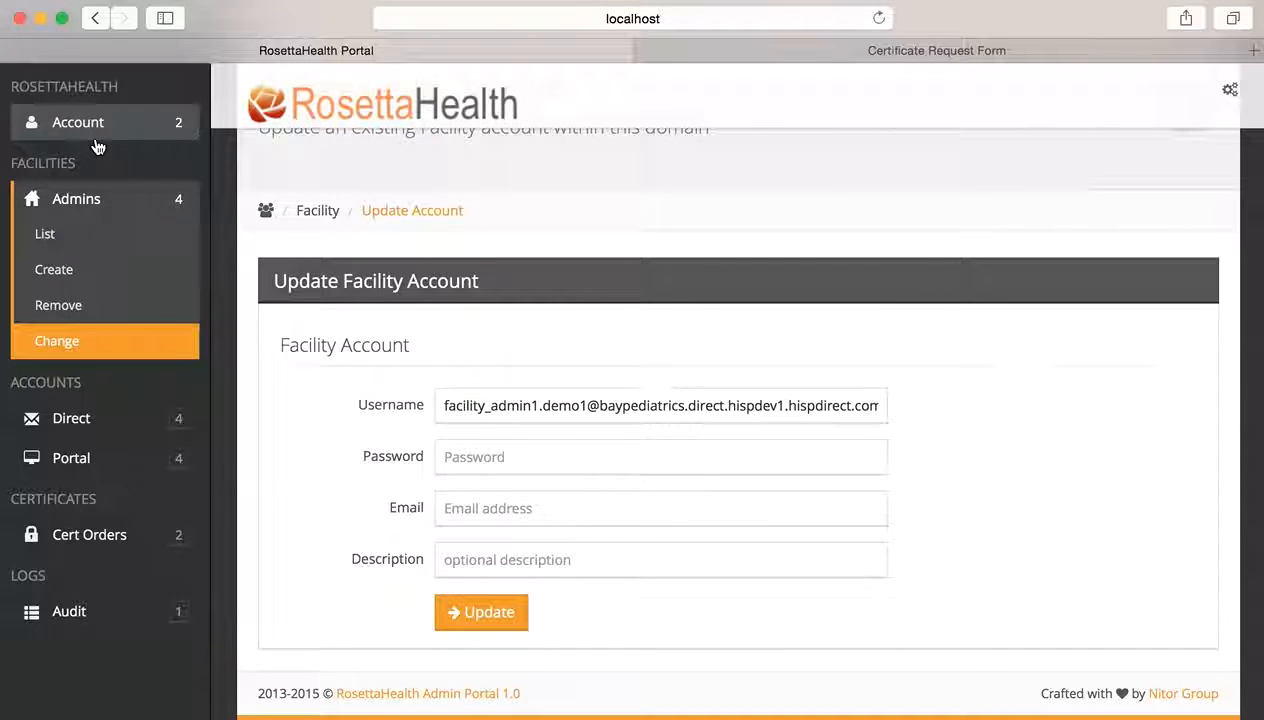
pyautogui.click(106, 543)
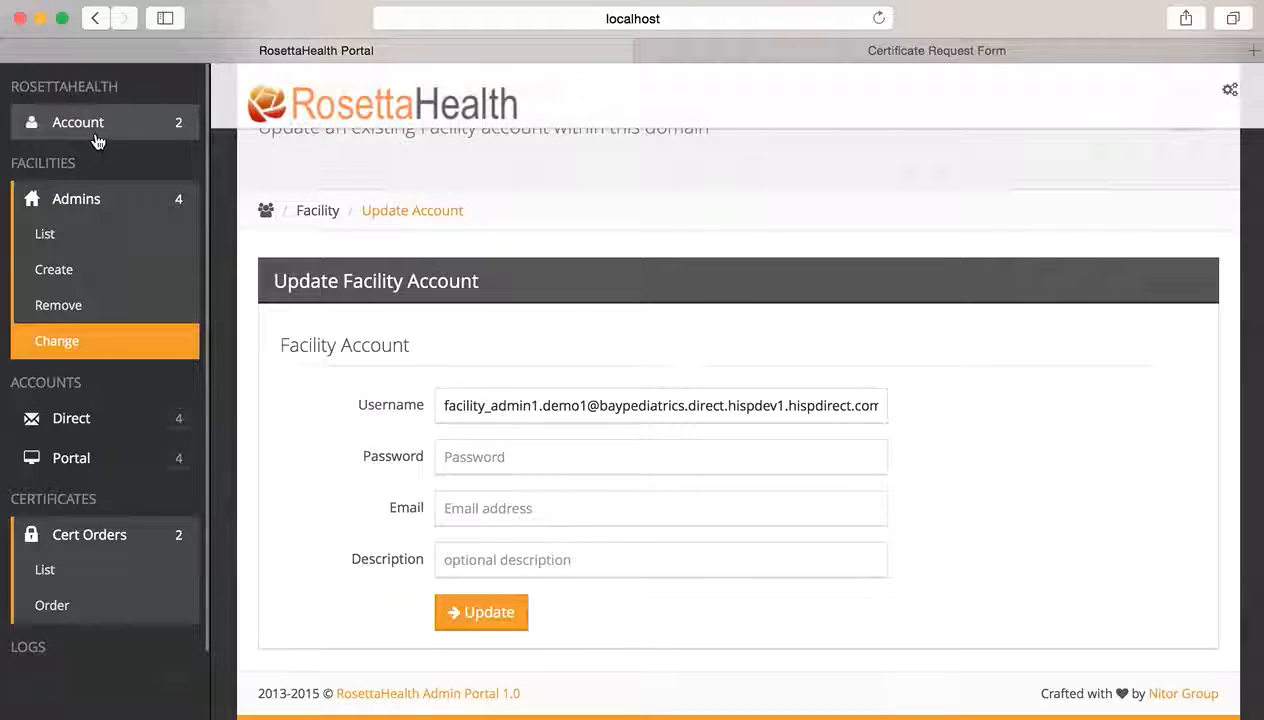
# - Show the Certificate List and review its three certificates: direct, nitor.direct and patientportal.direct
pyautogui.click(103, 570)
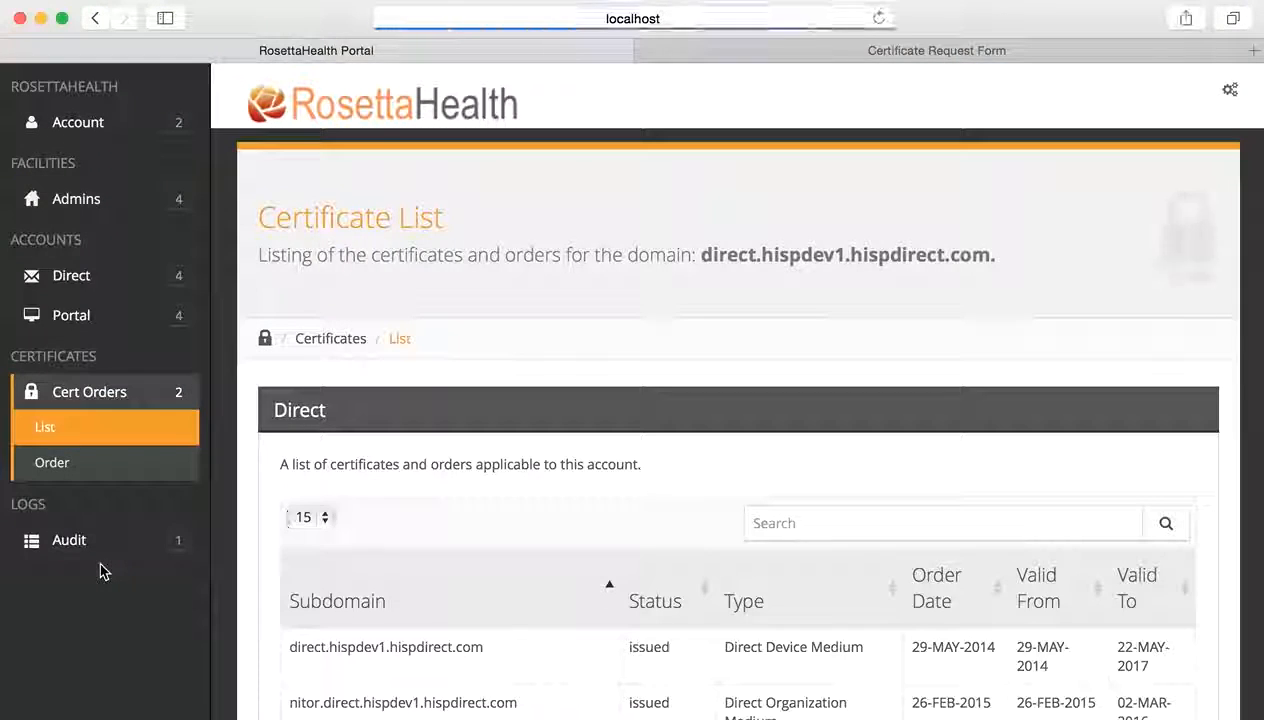
pyautogui.scroll(-1, 447, 558)
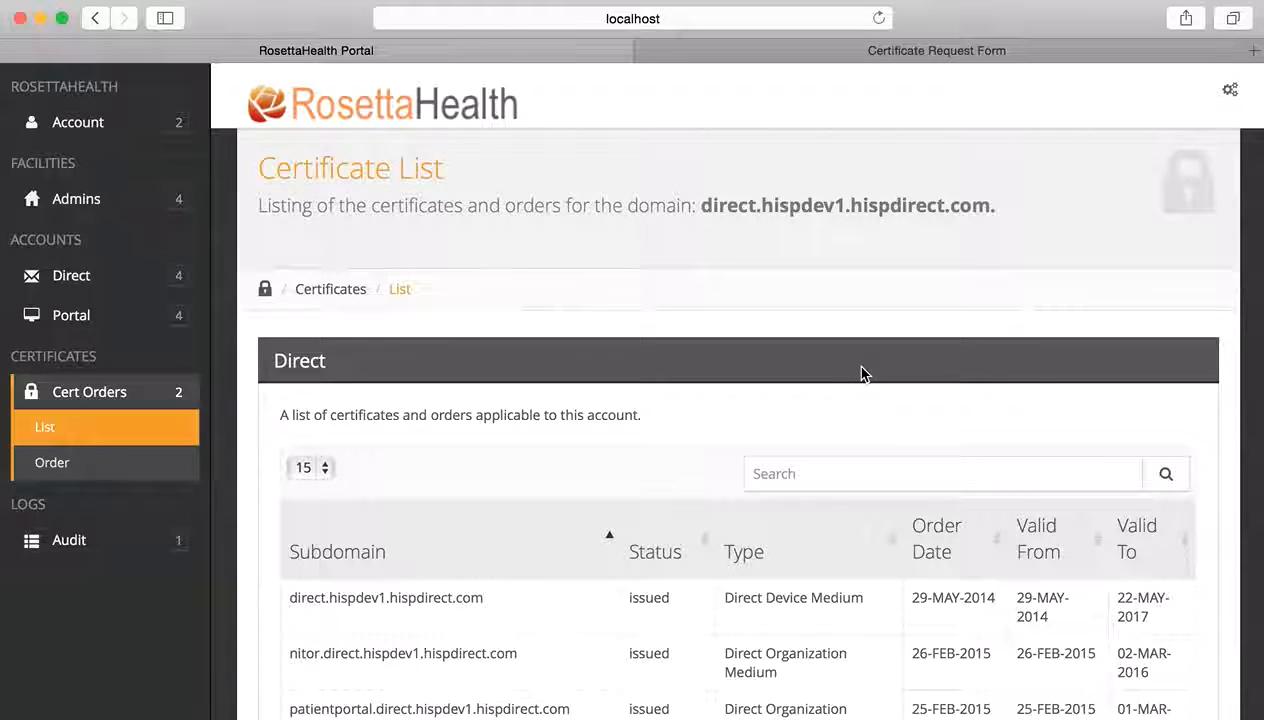
pyautogui.scroll(-1, 862, 374)
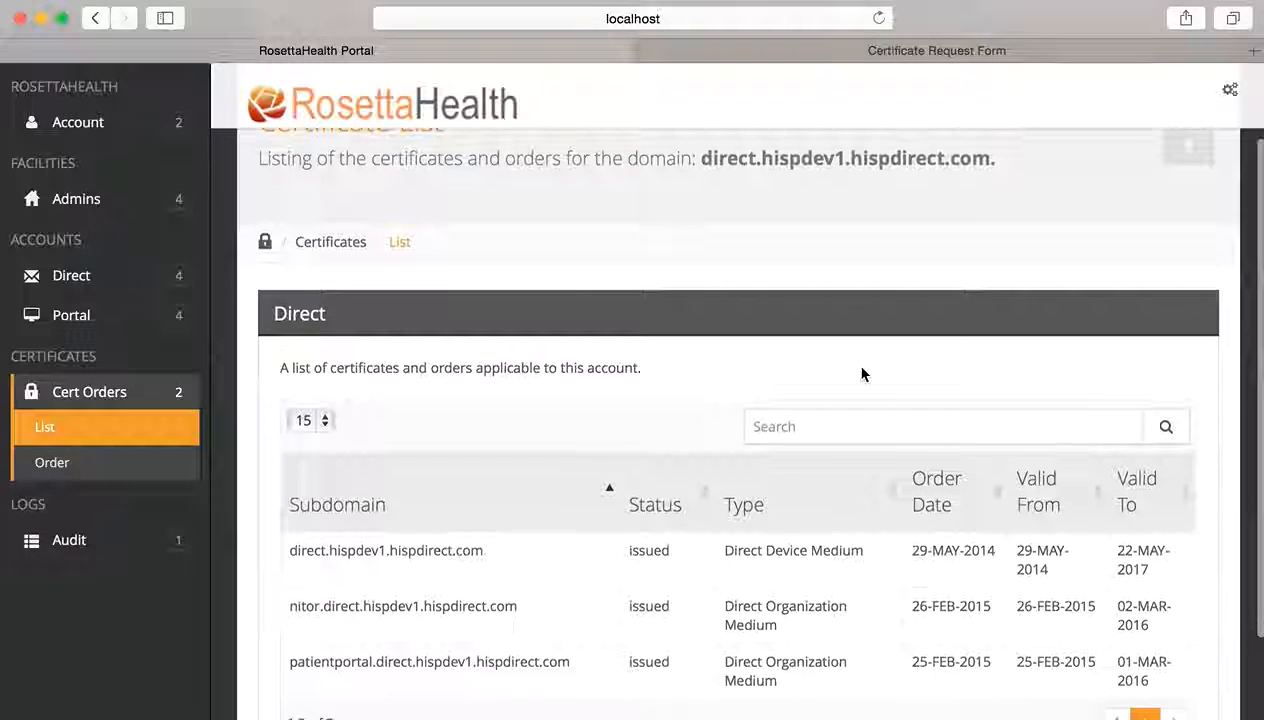
pyautogui.scroll(2, 862, 374)
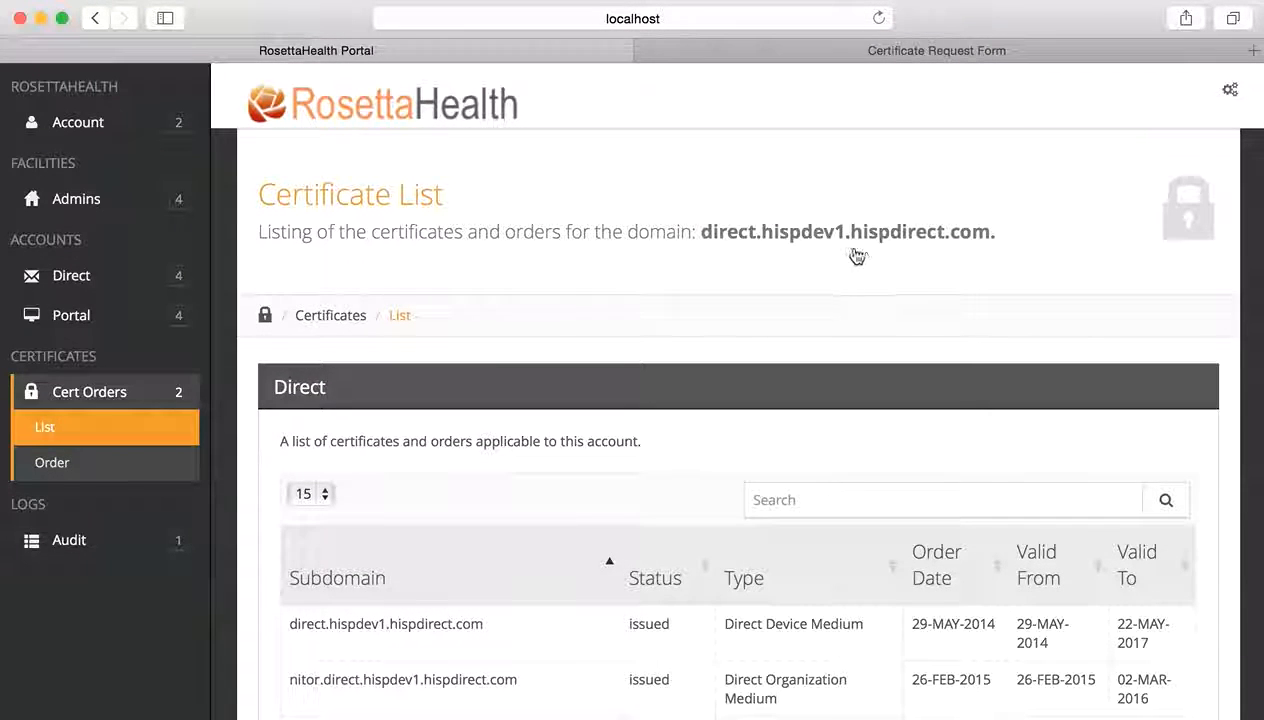
pyautogui.scroll(-3, 767, 367)
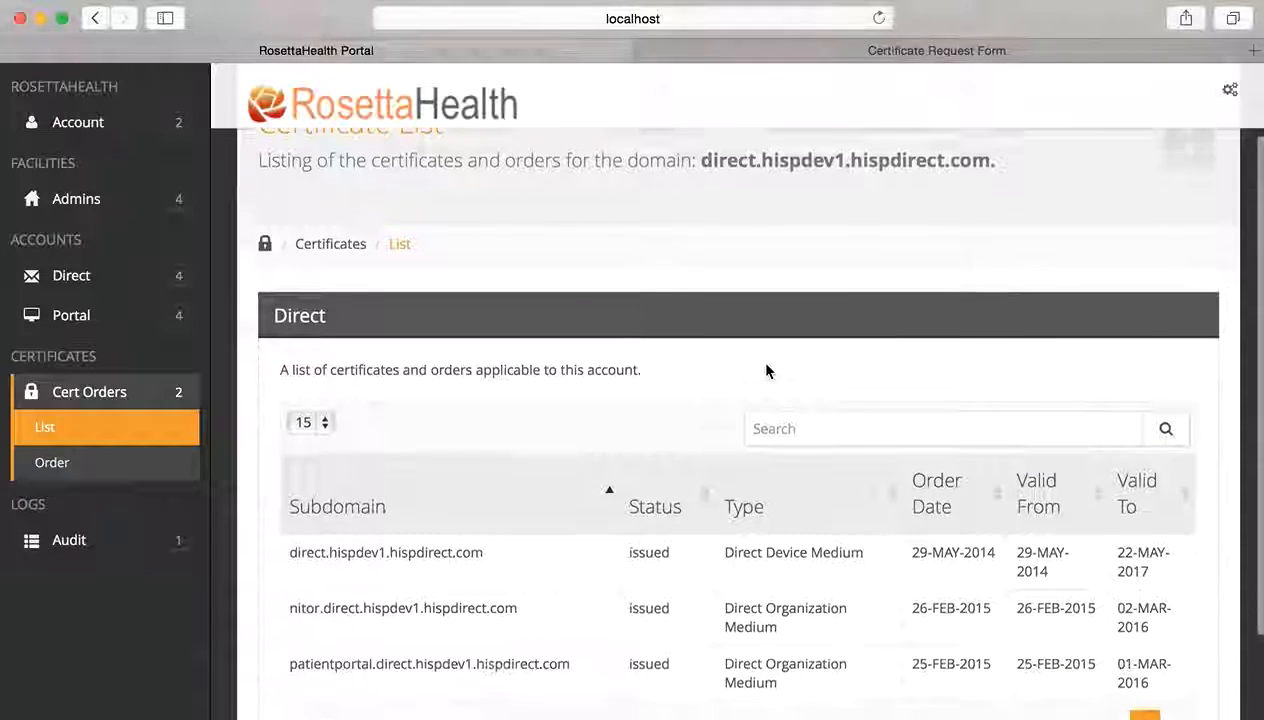
pyautogui.scroll(-2, 767, 371)
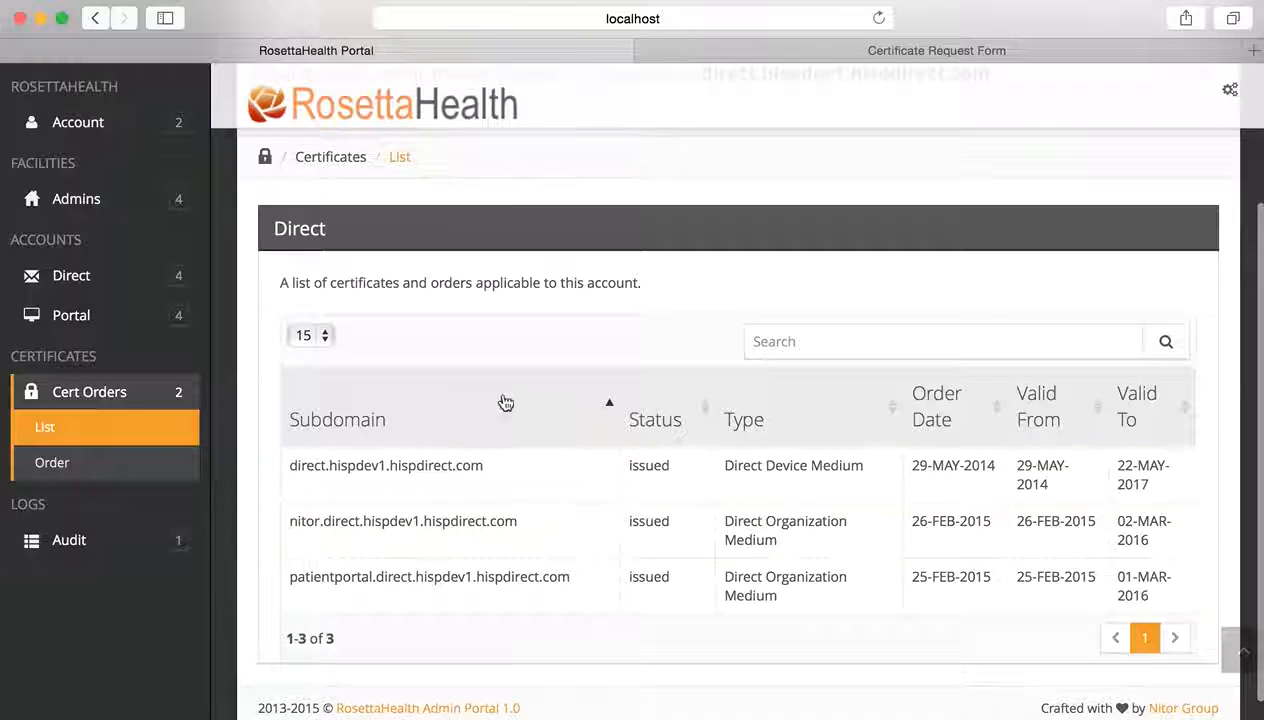
pyautogui.scroll(1, 508, 402)
pyautogui.scroll(2, 508, 402)
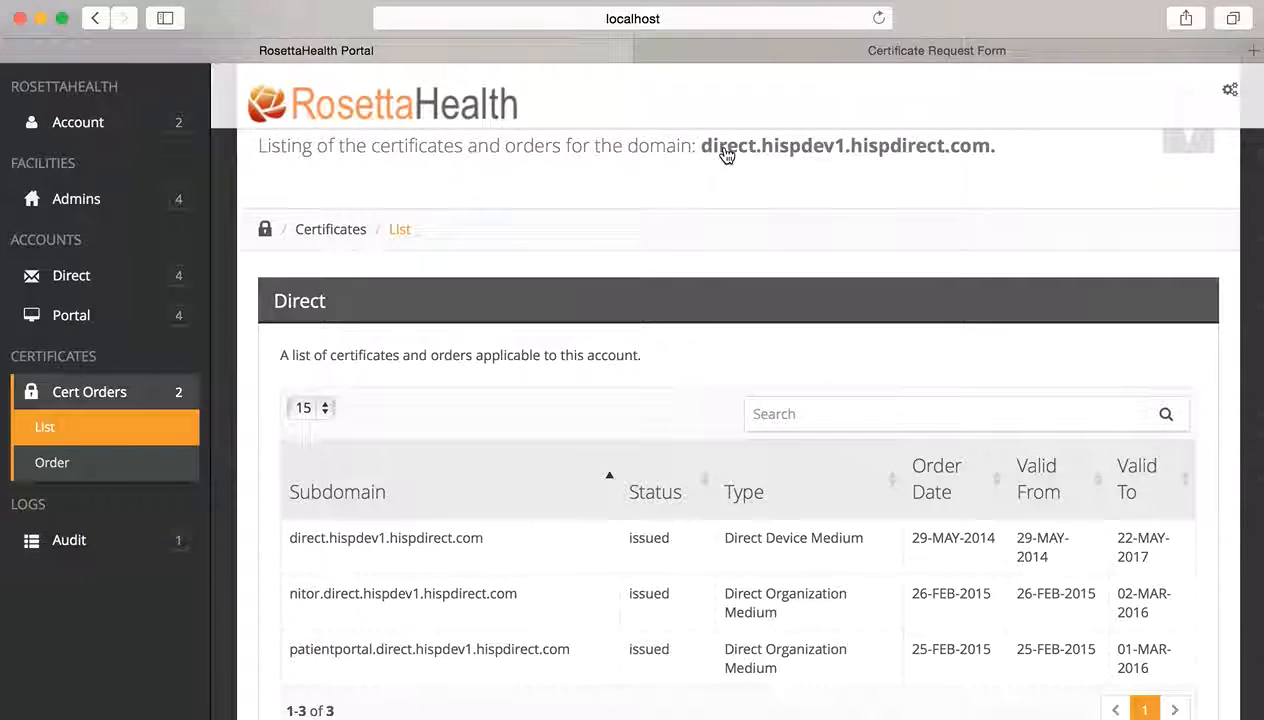
pyautogui.scroll(-2, 515, 550)
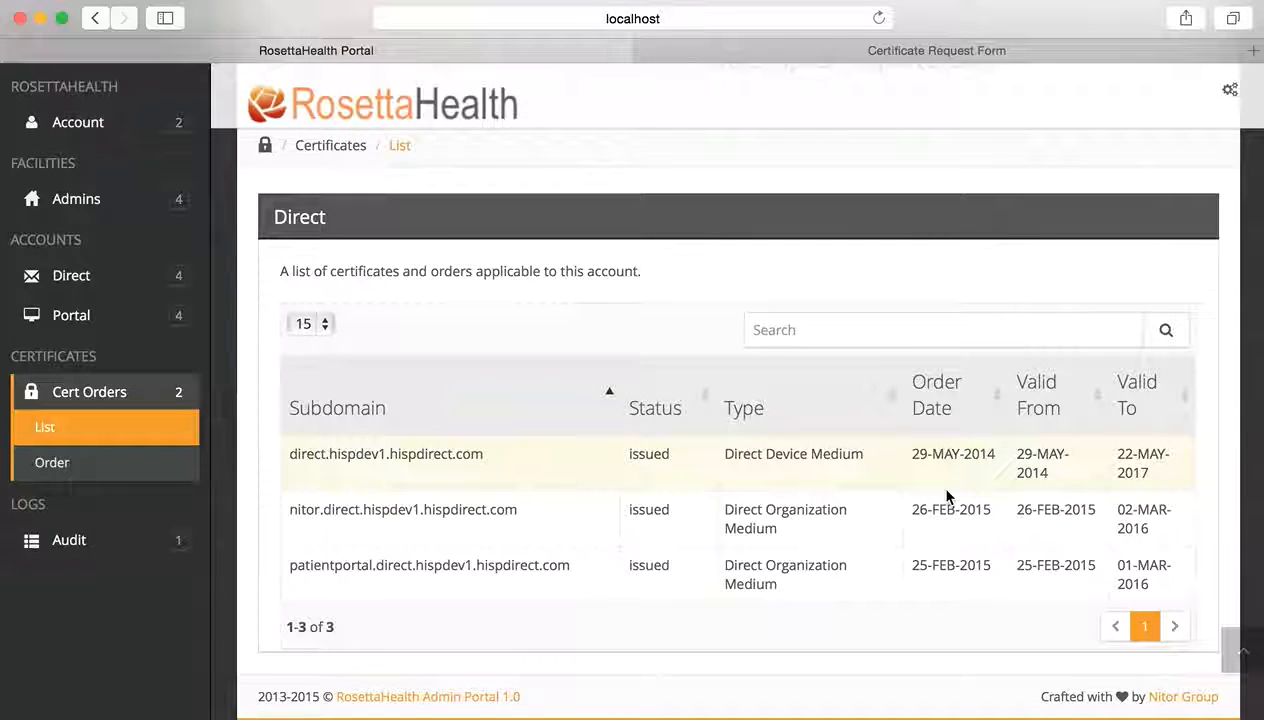
pyautogui.click(81, 470)
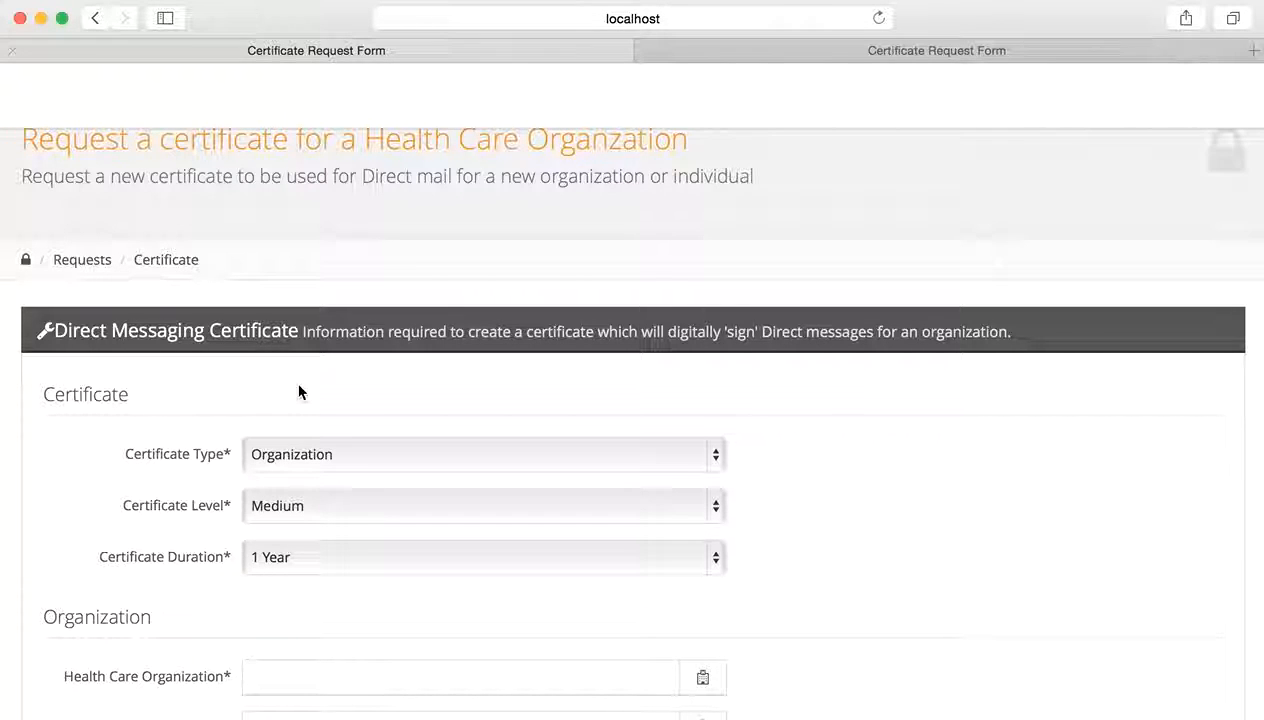
pyautogui.click(95, 20)
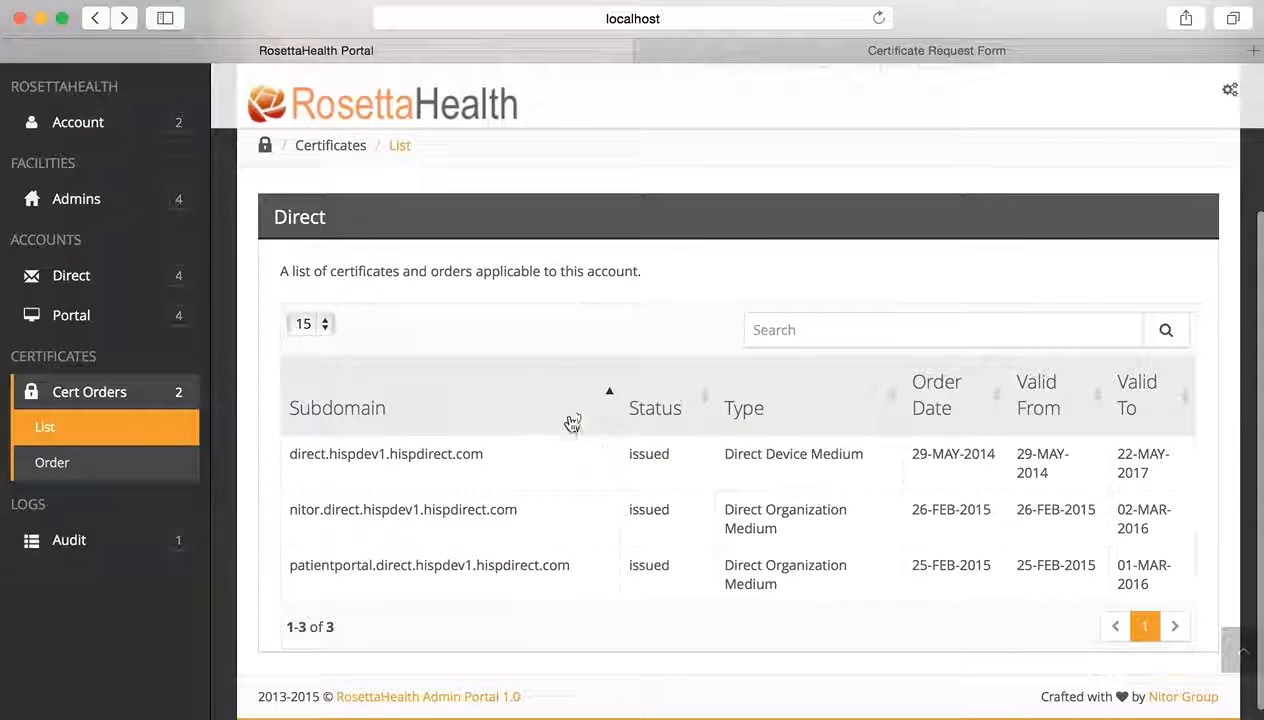
# - Scroll the Certificate List once more, then expand the Audit section in the sidebar
pyautogui.scroll(3, 558, 319)
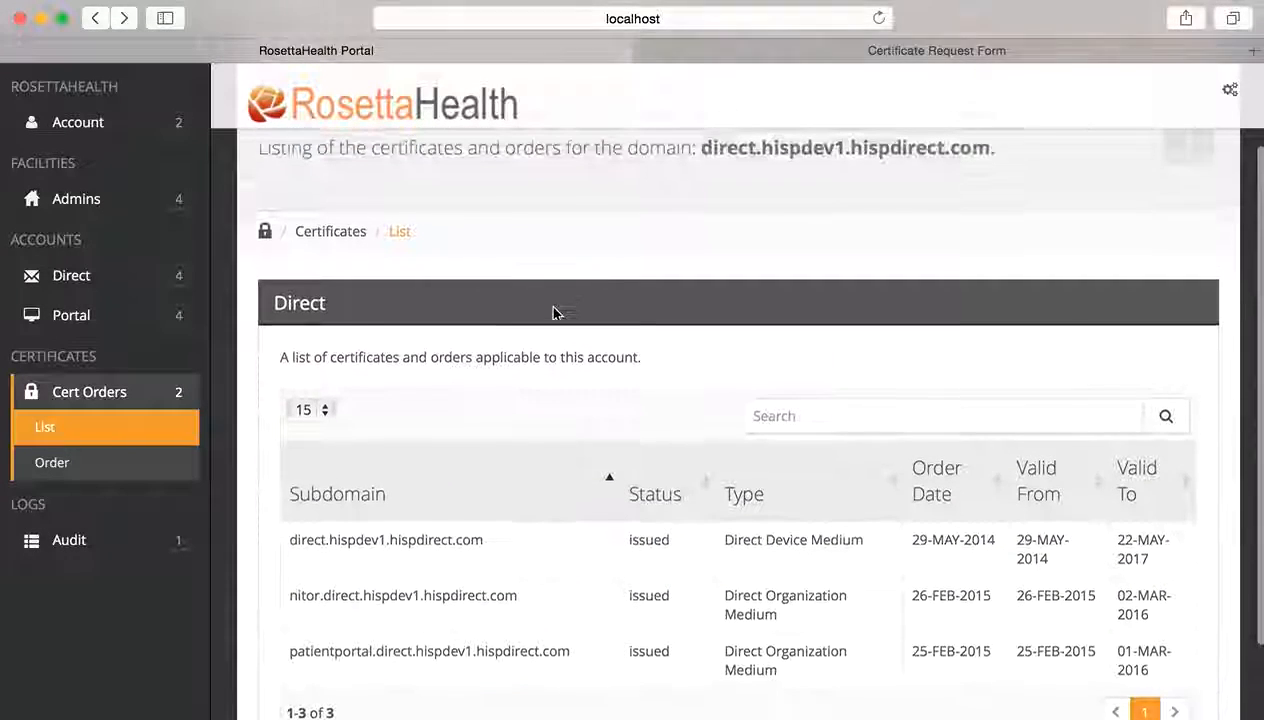
pyautogui.scroll(-2, 555, 313)
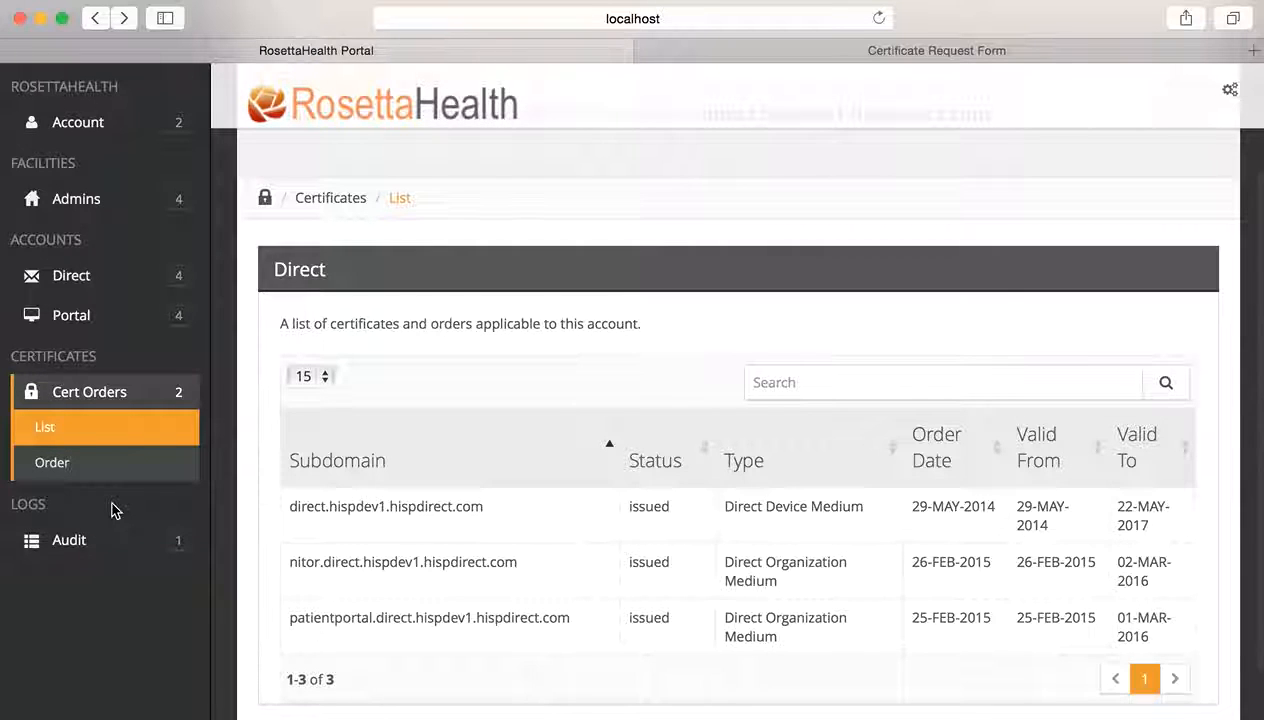
pyautogui.click(85, 543)
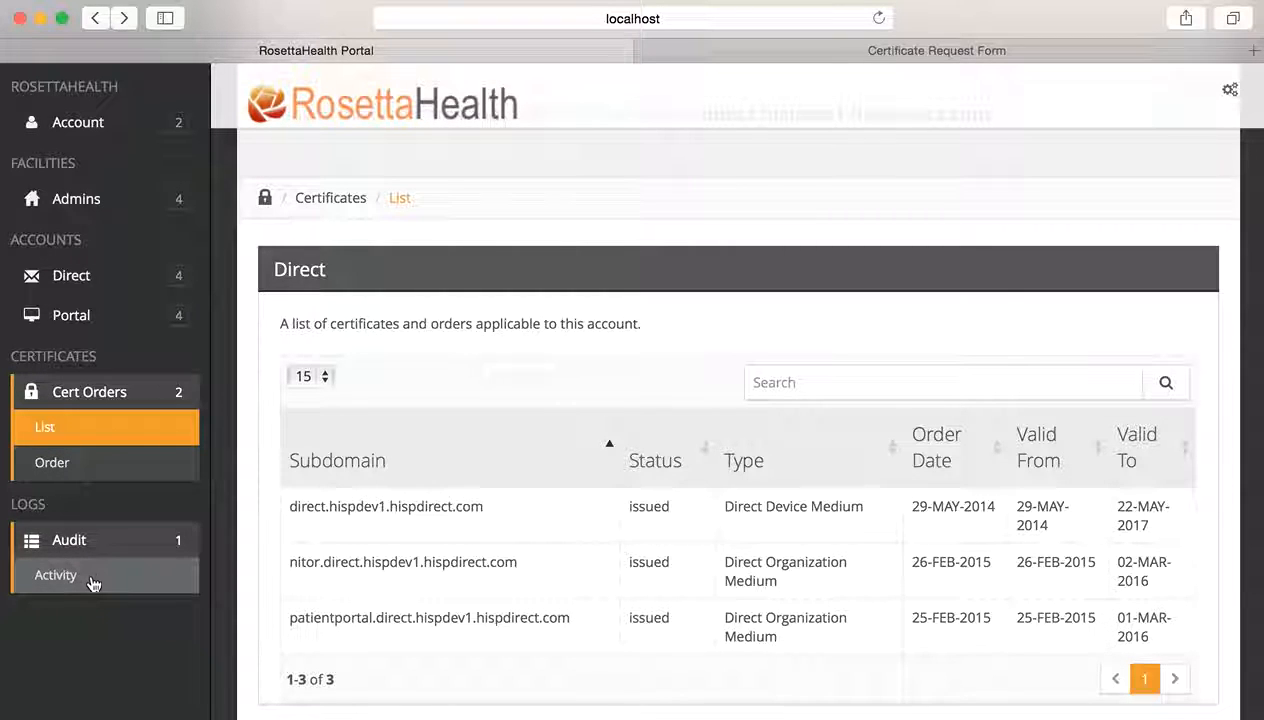
# - Open the Audit Activity Log and sort it by Time Stamp, newest entries first
pyautogui.click(92, 579)
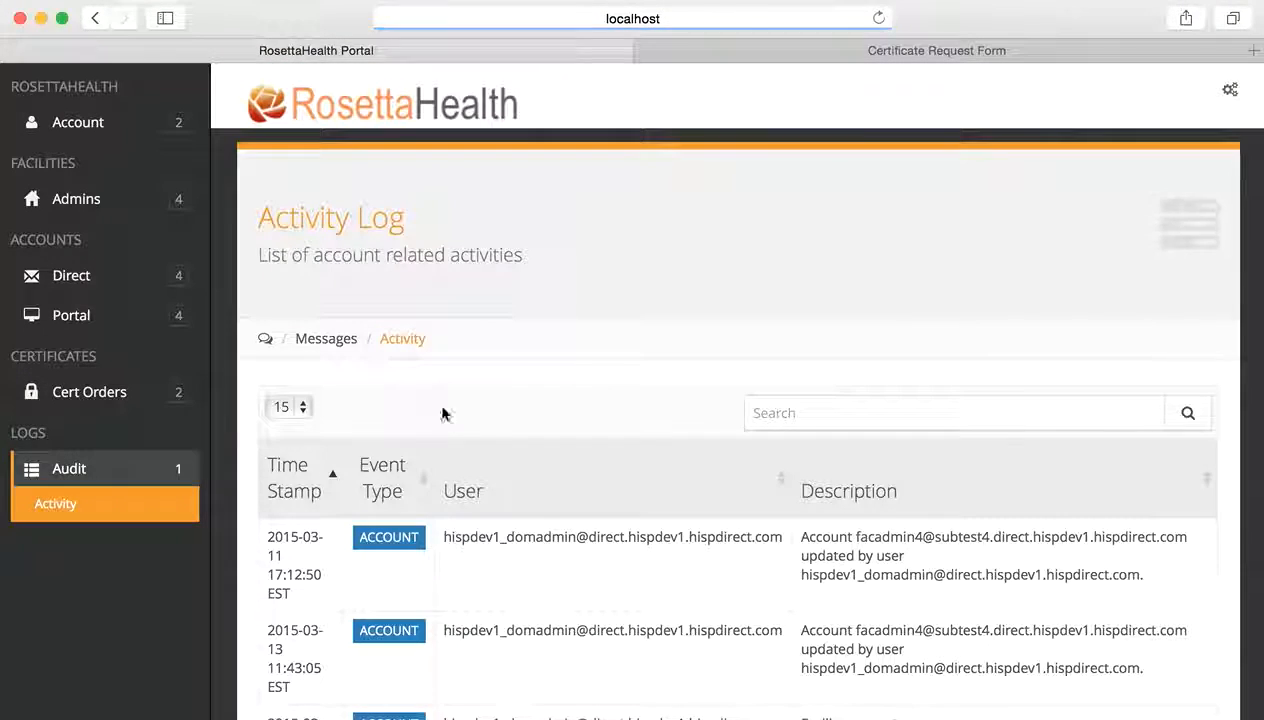
pyautogui.scroll(-5, 466, 456)
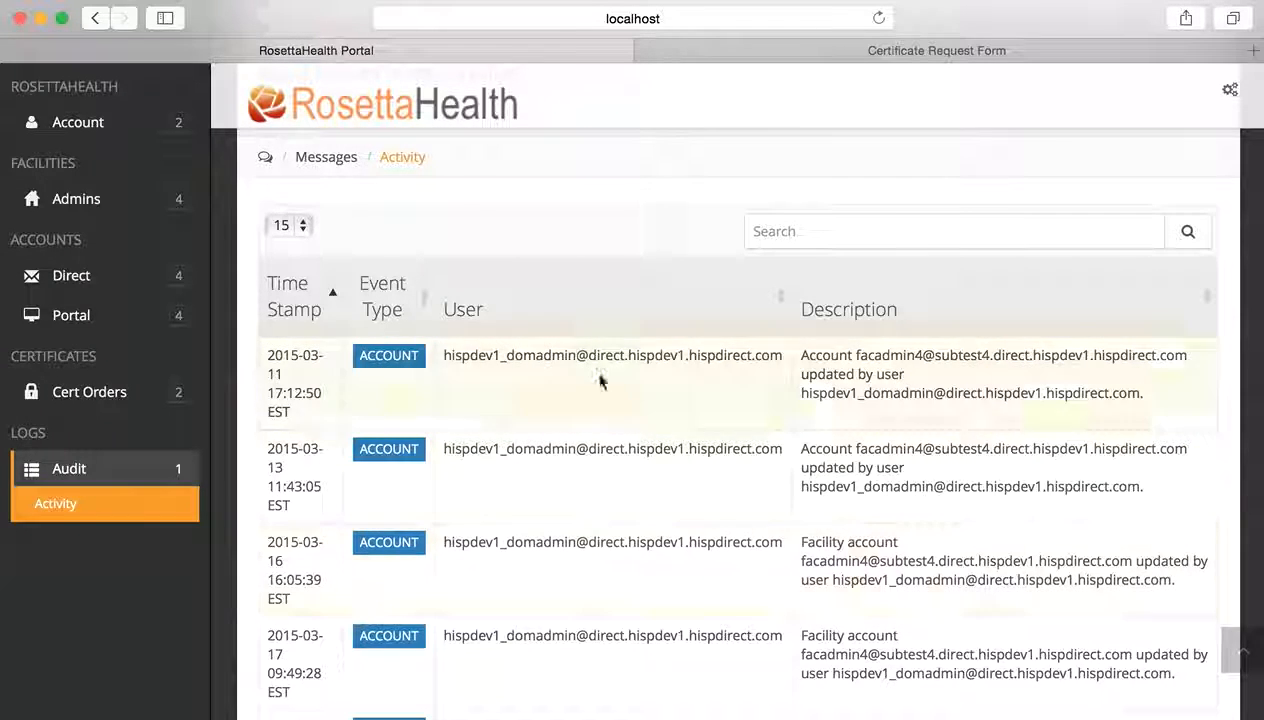
pyautogui.click(333, 292)
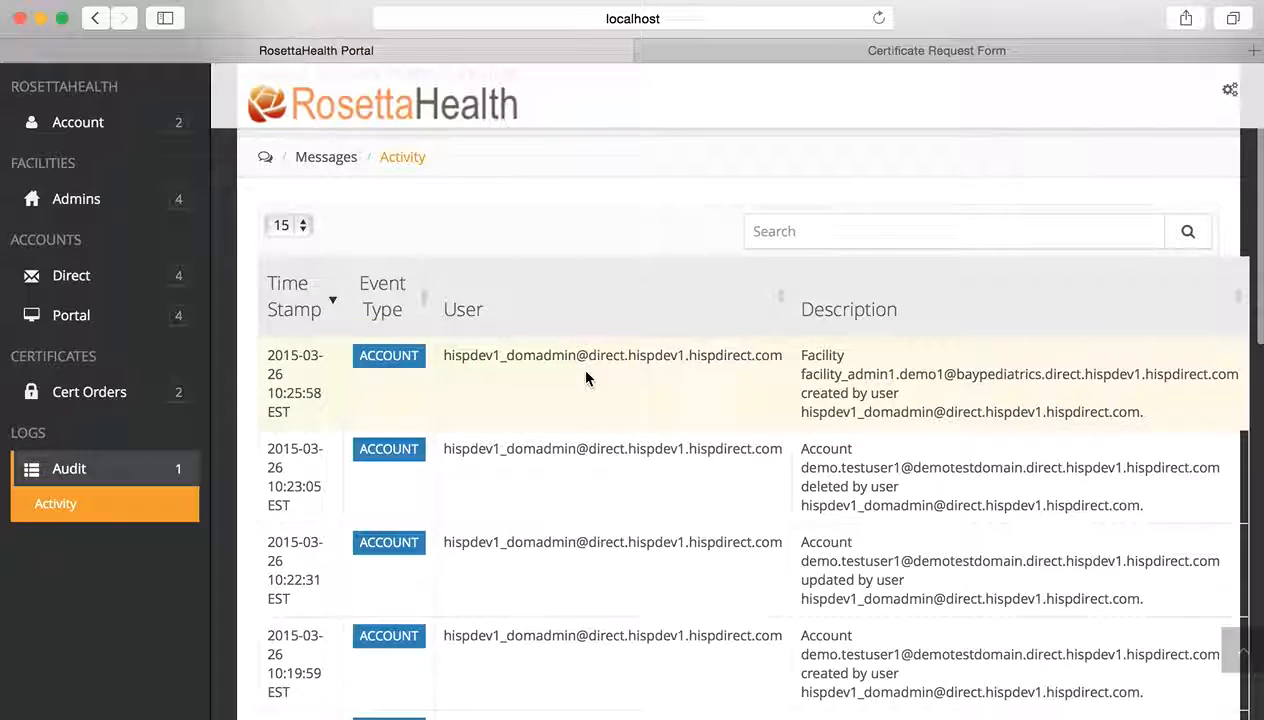
pyautogui.scroll(3, 586, 377)
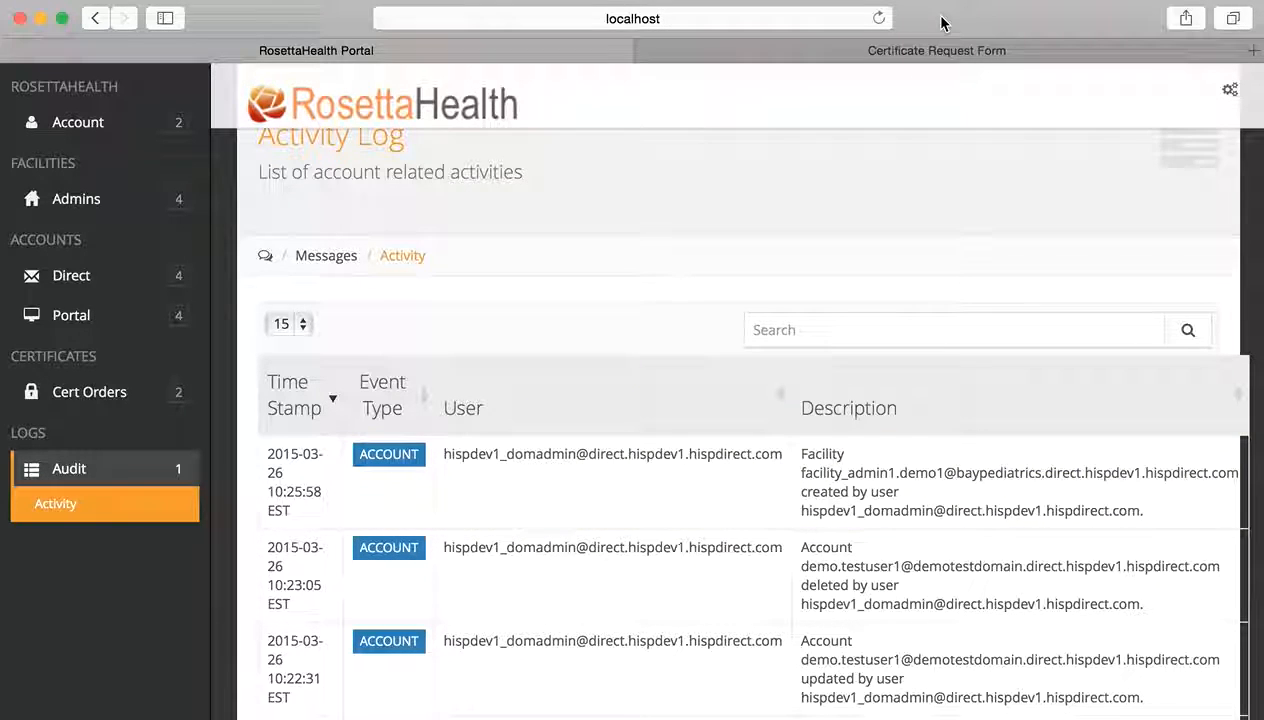
pyautogui.press('super+Tab')
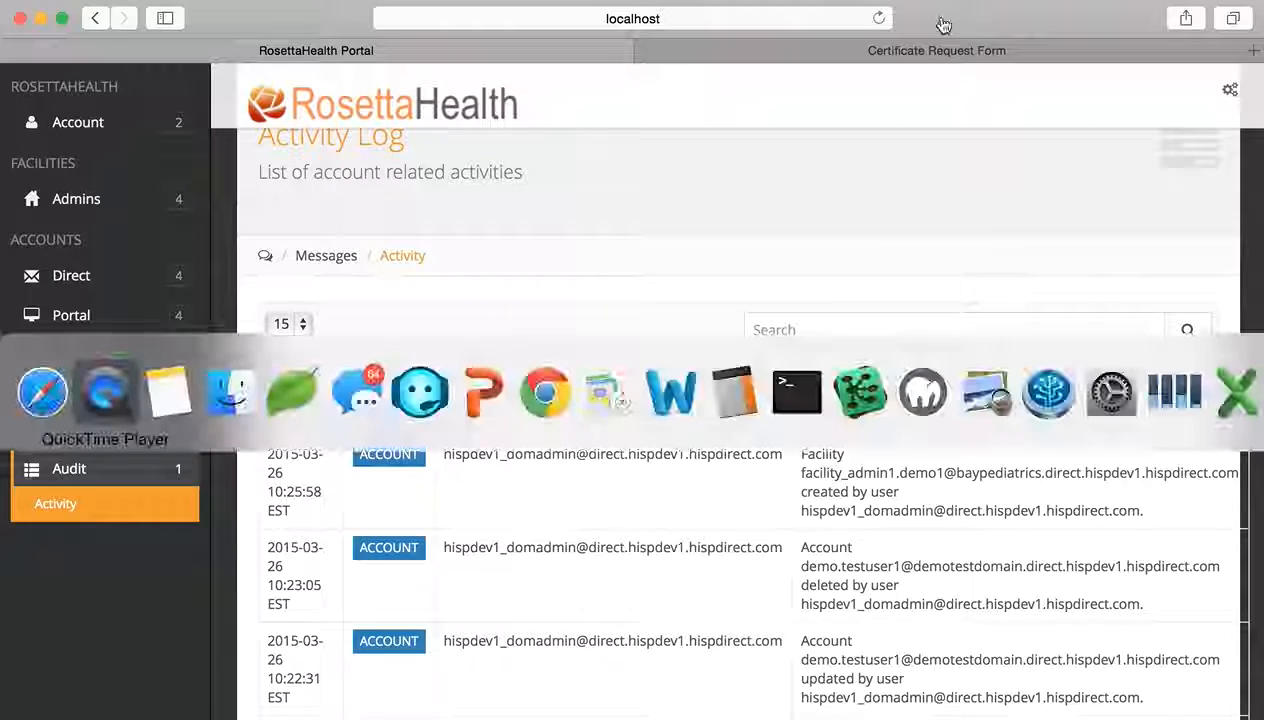